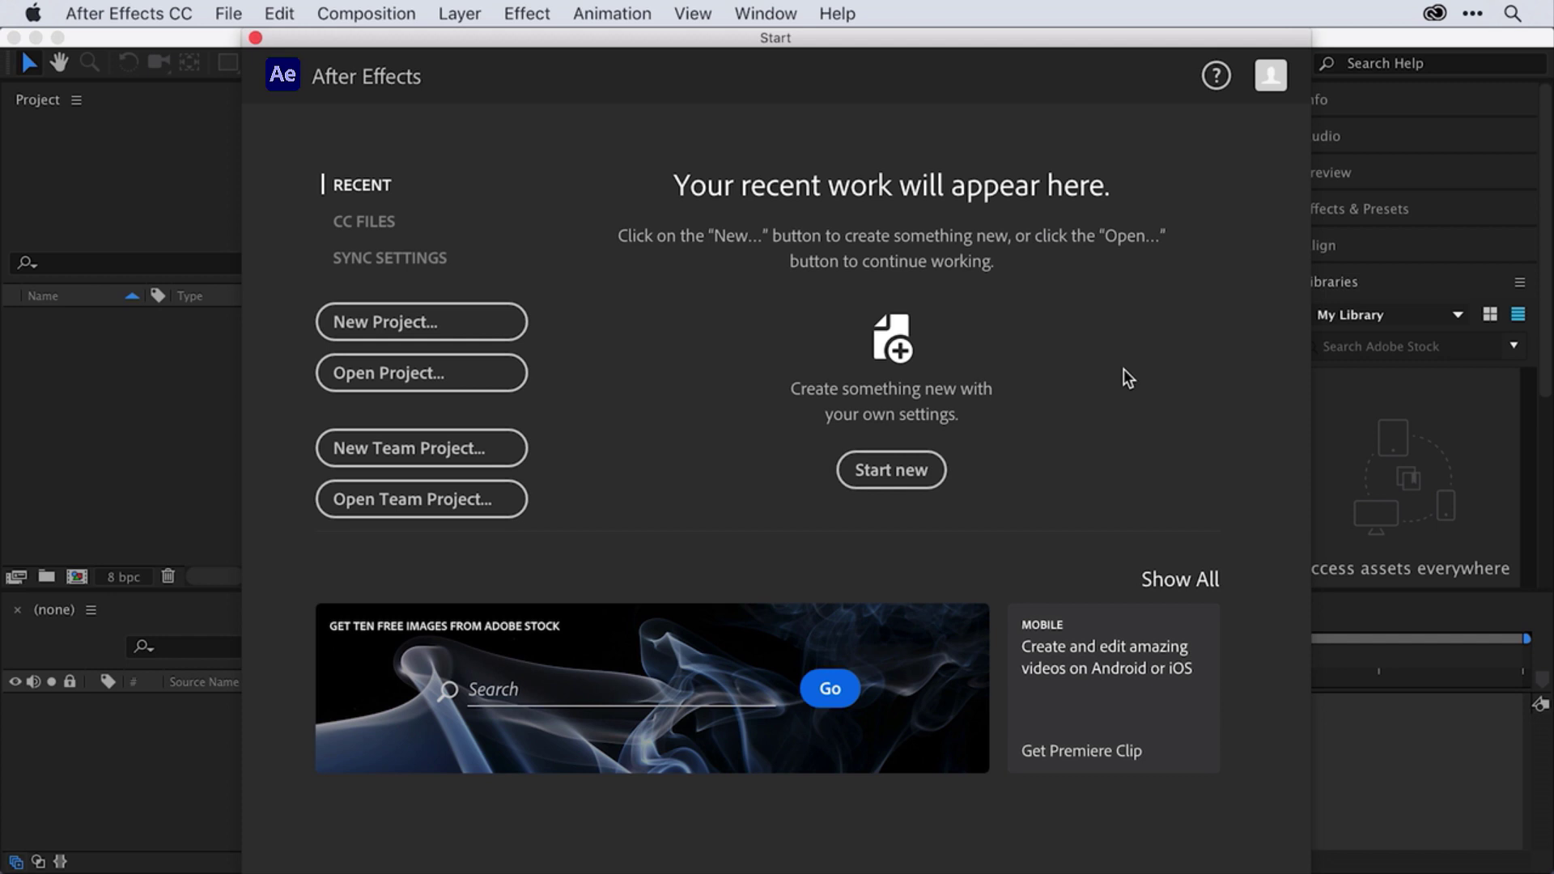
Step: Start a new, empty project
{"action": "left_click", "coordinate": [470, 322]}
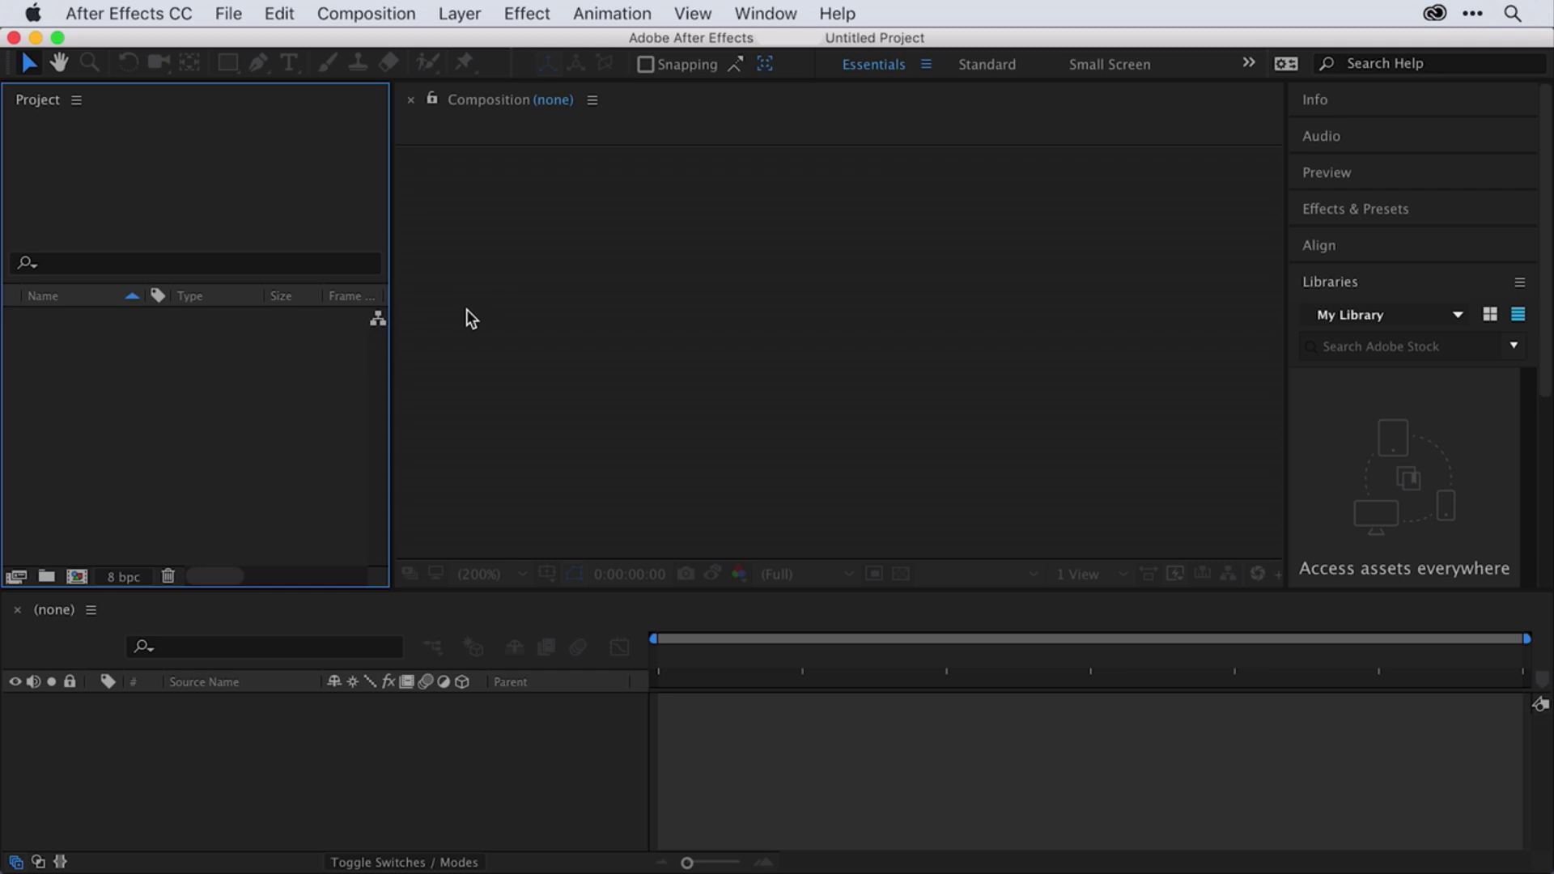
{"action": "left_click", "coordinate": [542, 247]}
{"action": "left_click", "coordinate": [400, 732]}
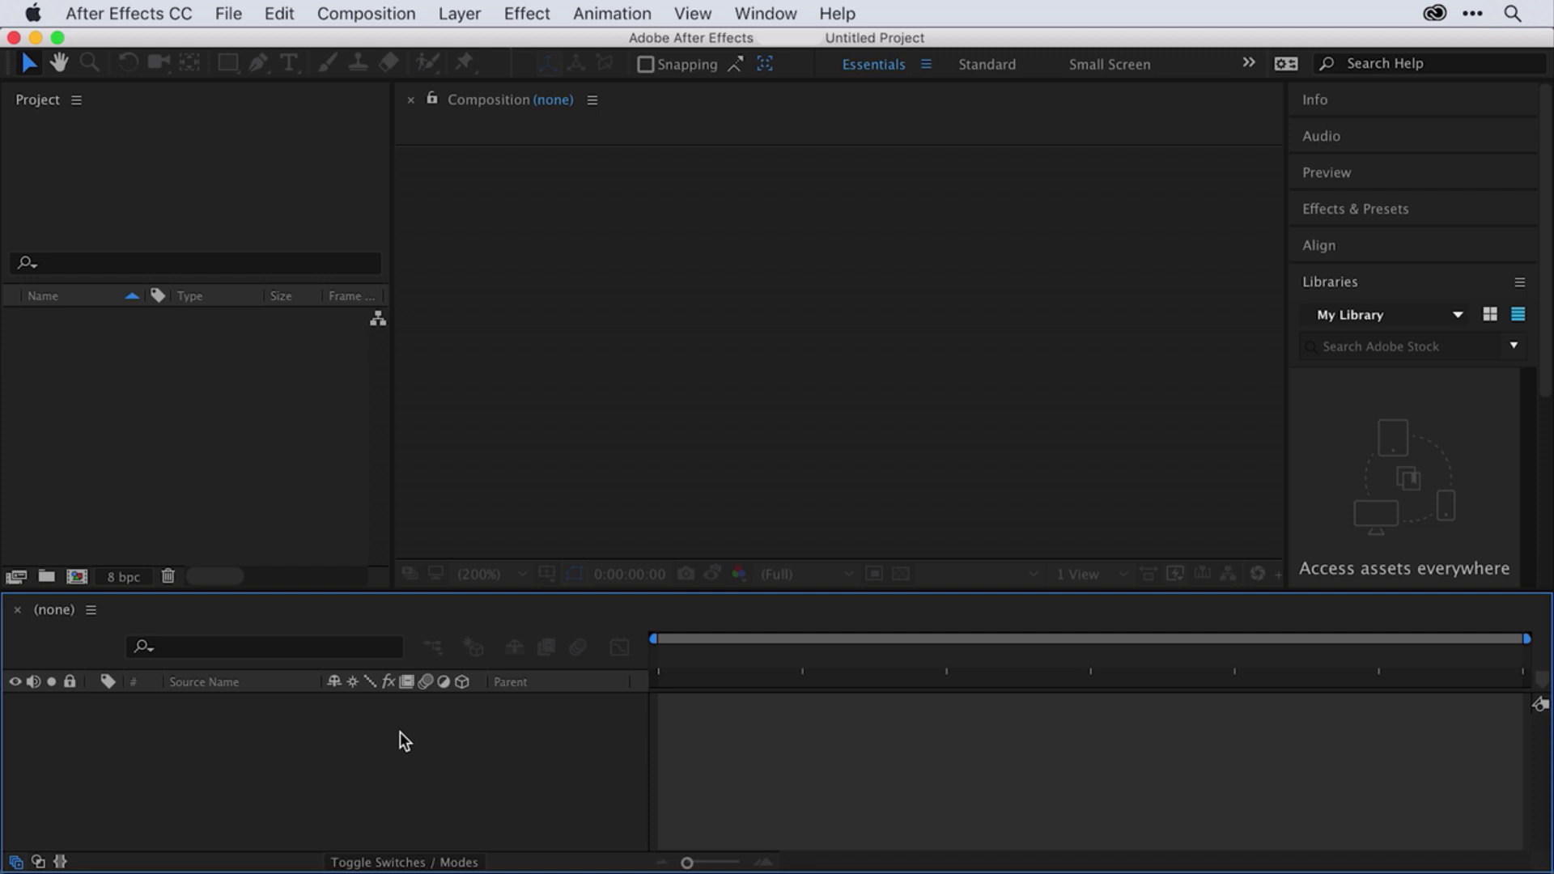
{"action": "left_click", "coordinate": [264, 450]}
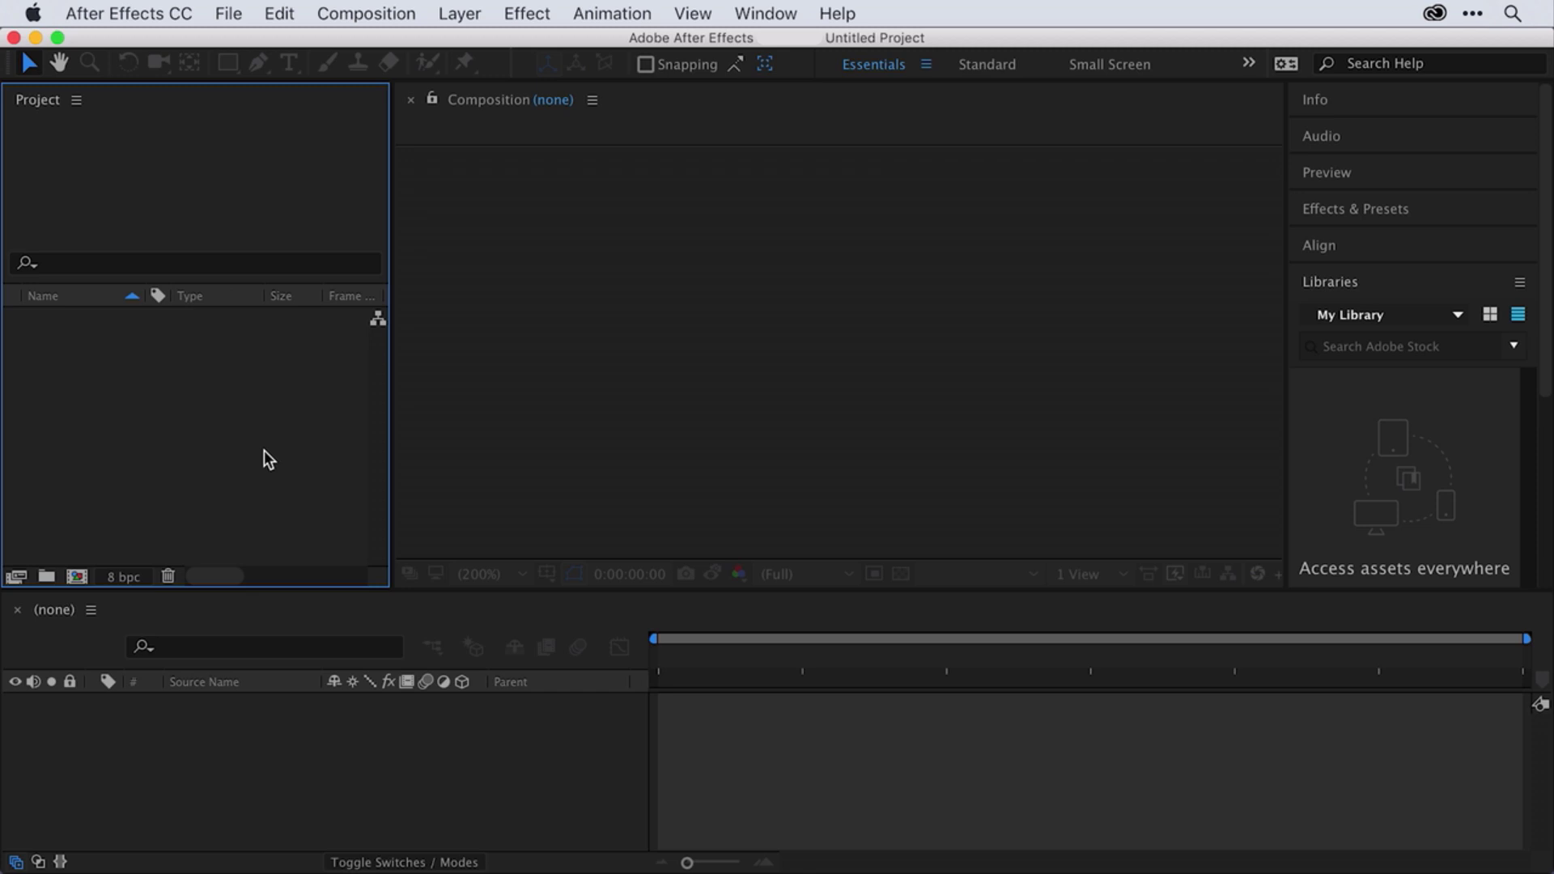
{"action": "left_click", "coordinate": [514, 328]}
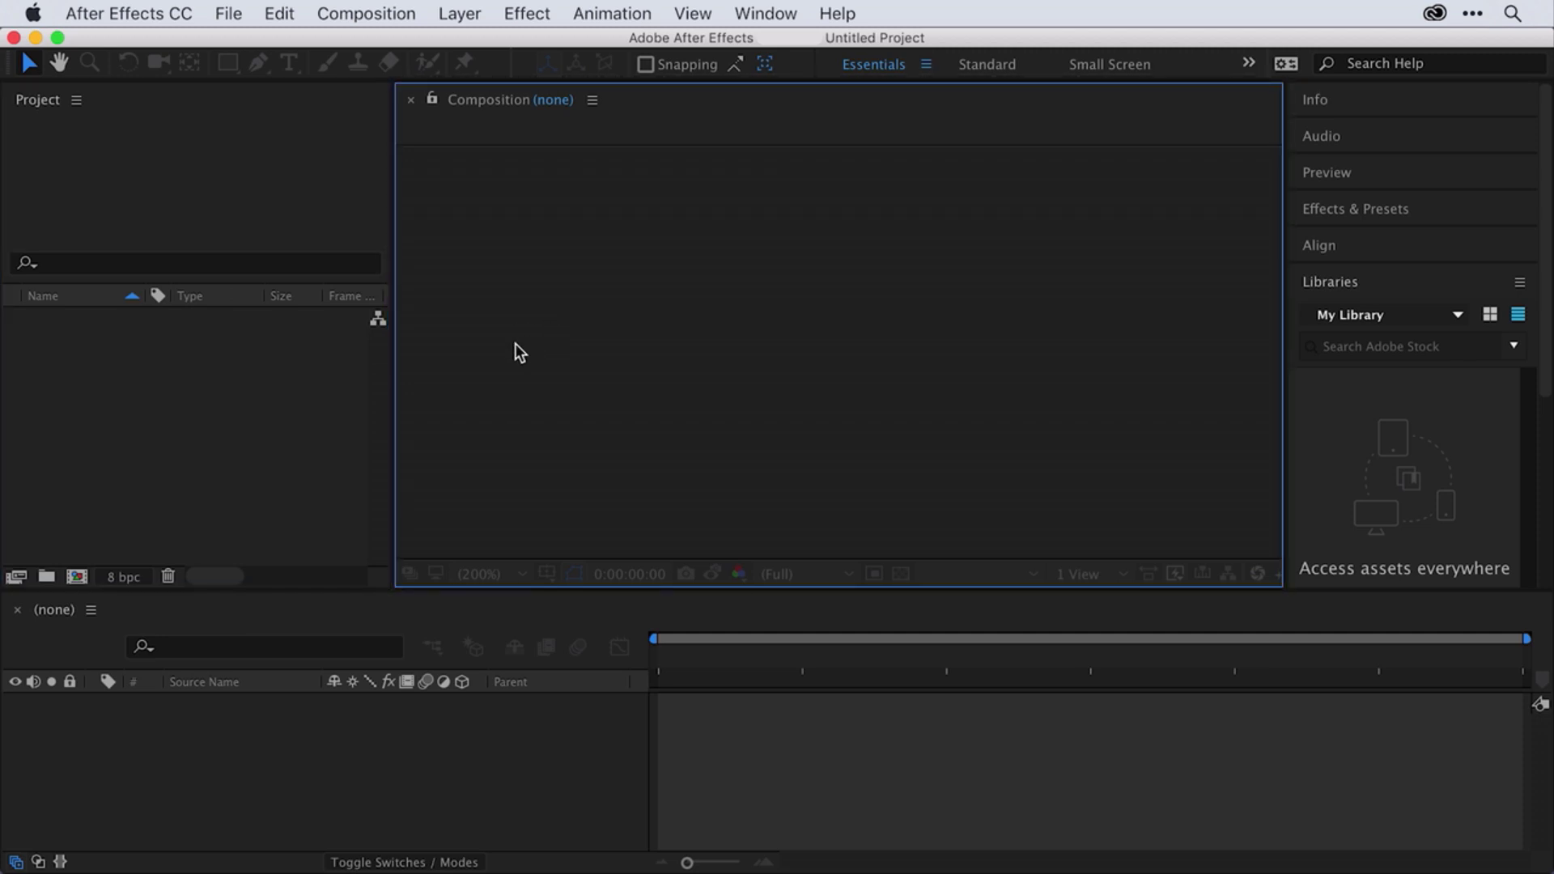
{"action": "left_click", "coordinate": [287, 804]}
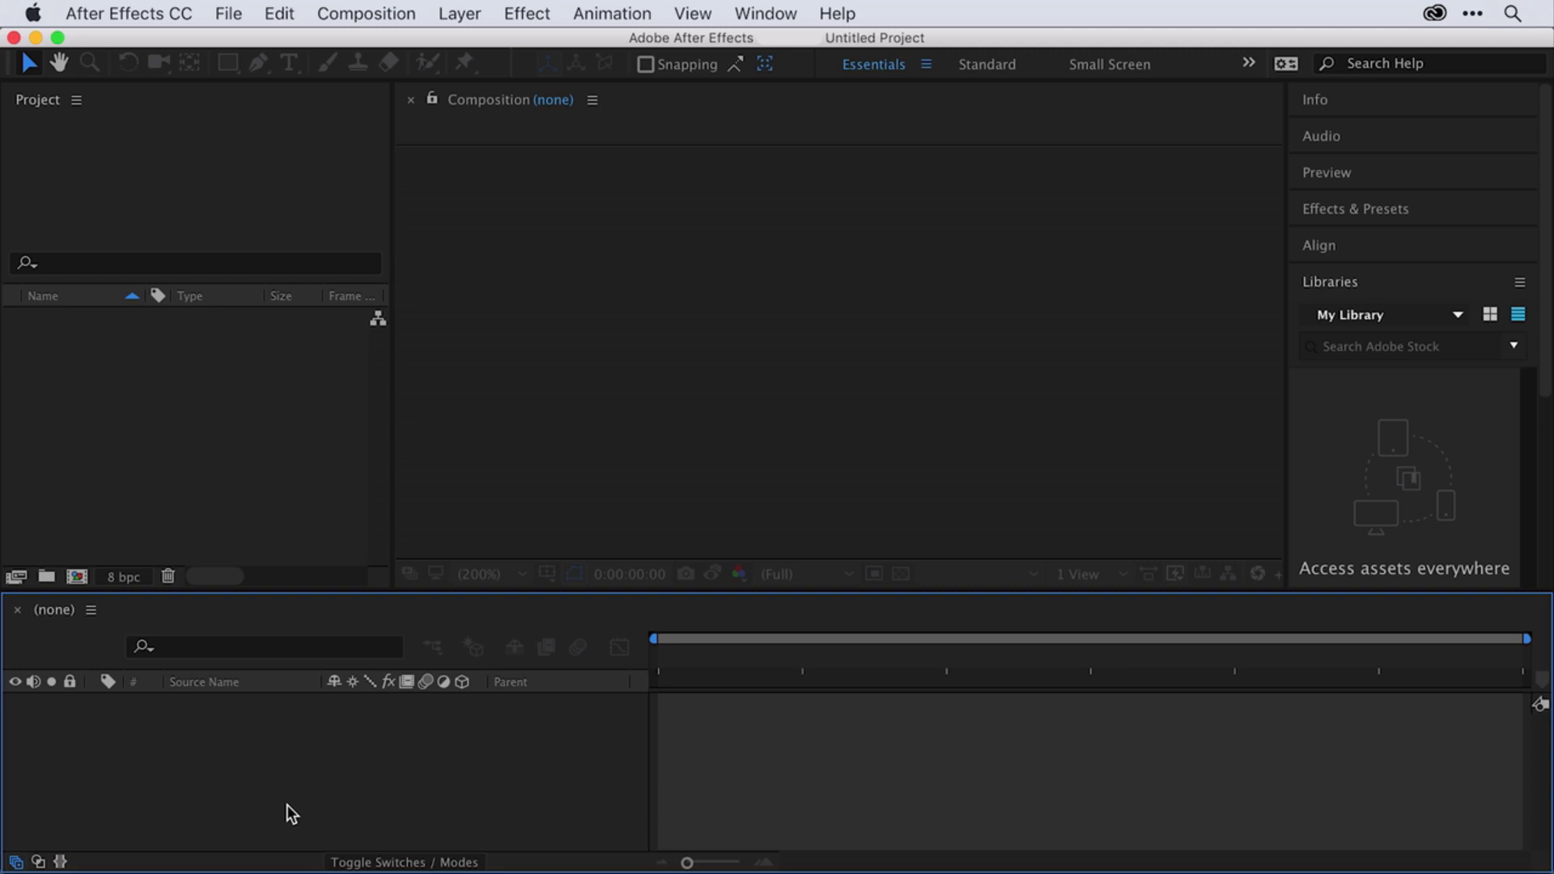
Step: Switch the interface layout to the Text workspace
{"action": "left_click", "coordinate": [790, 12]}
{"action": "mouse_move", "coordinate": [792, 42]}
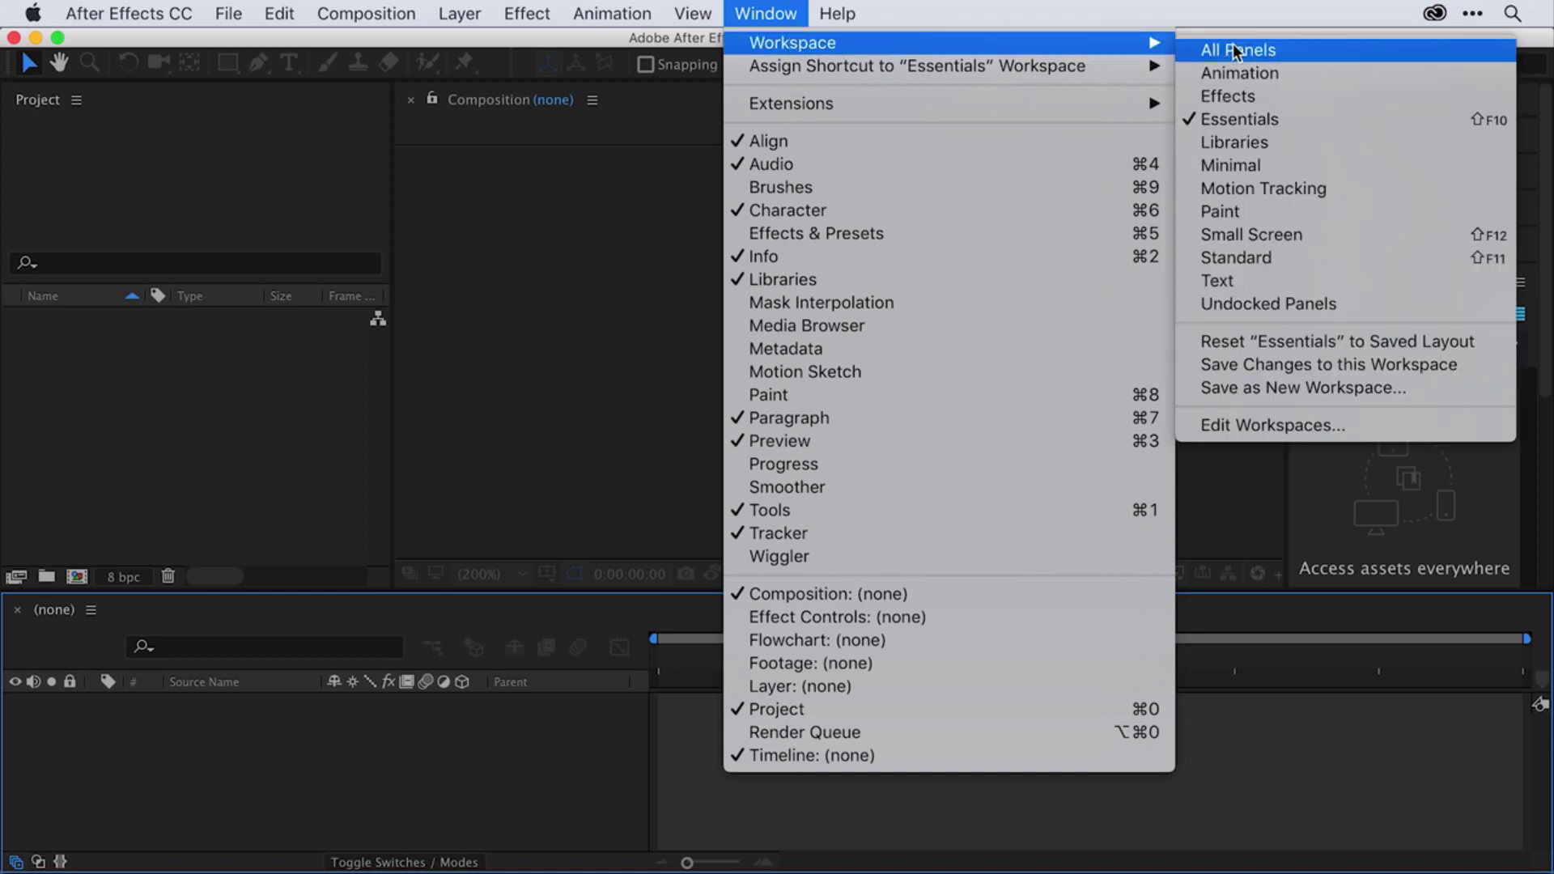
{"action": "left_click", "coordinate": [1276, 281]}
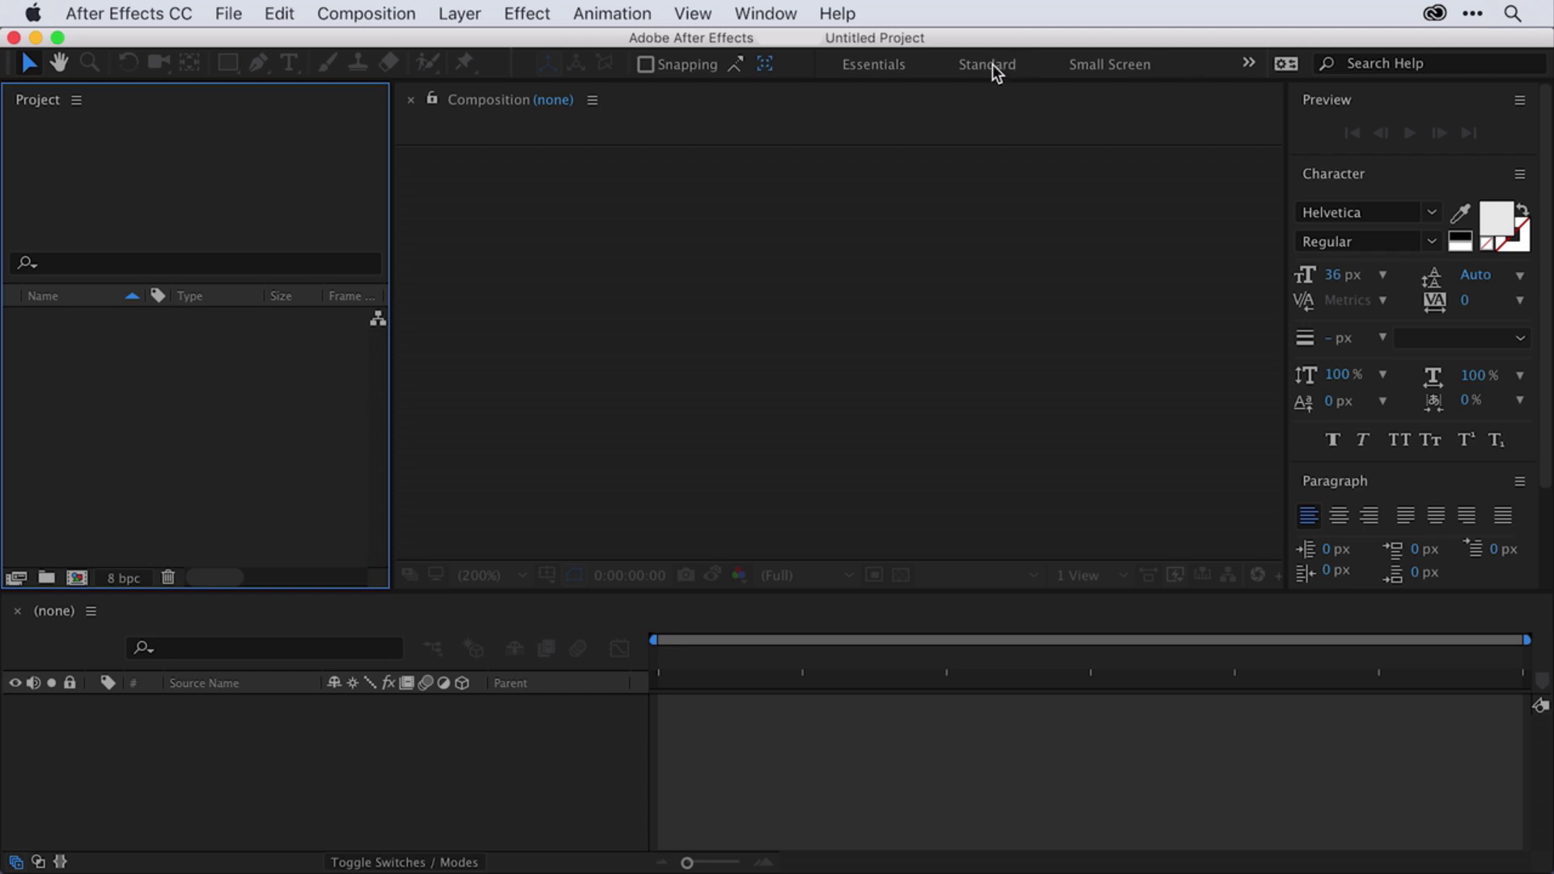
Step: Switch to the Standard workspace and look over the additional workspaces on offer
{"action": "left_click", "coordinate": [767, 11]}
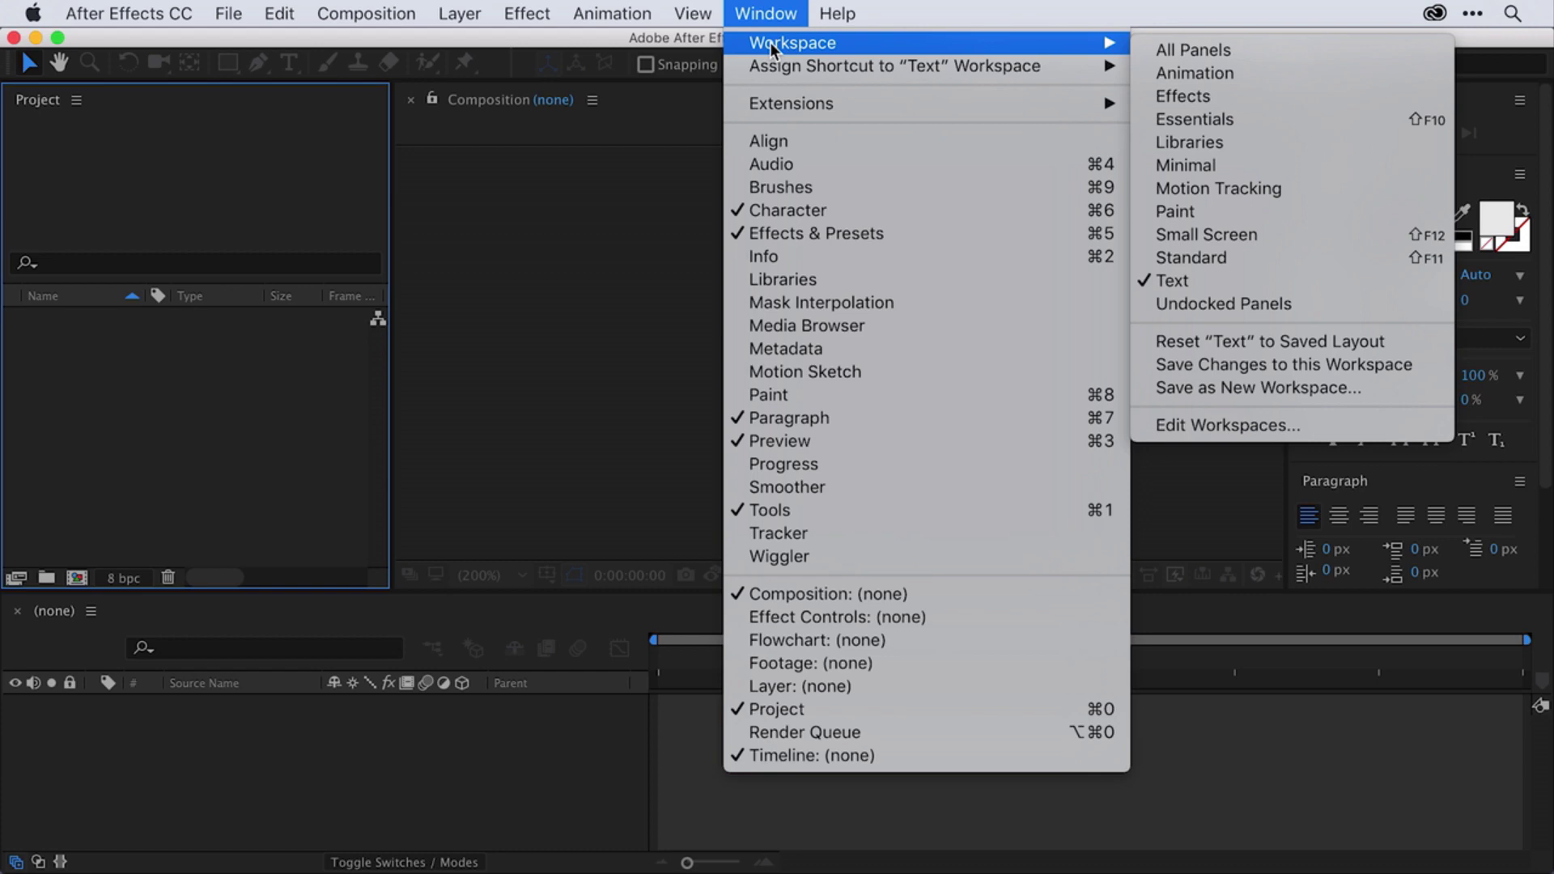
{"action": "left_click", "coordinate": [875, 28]}
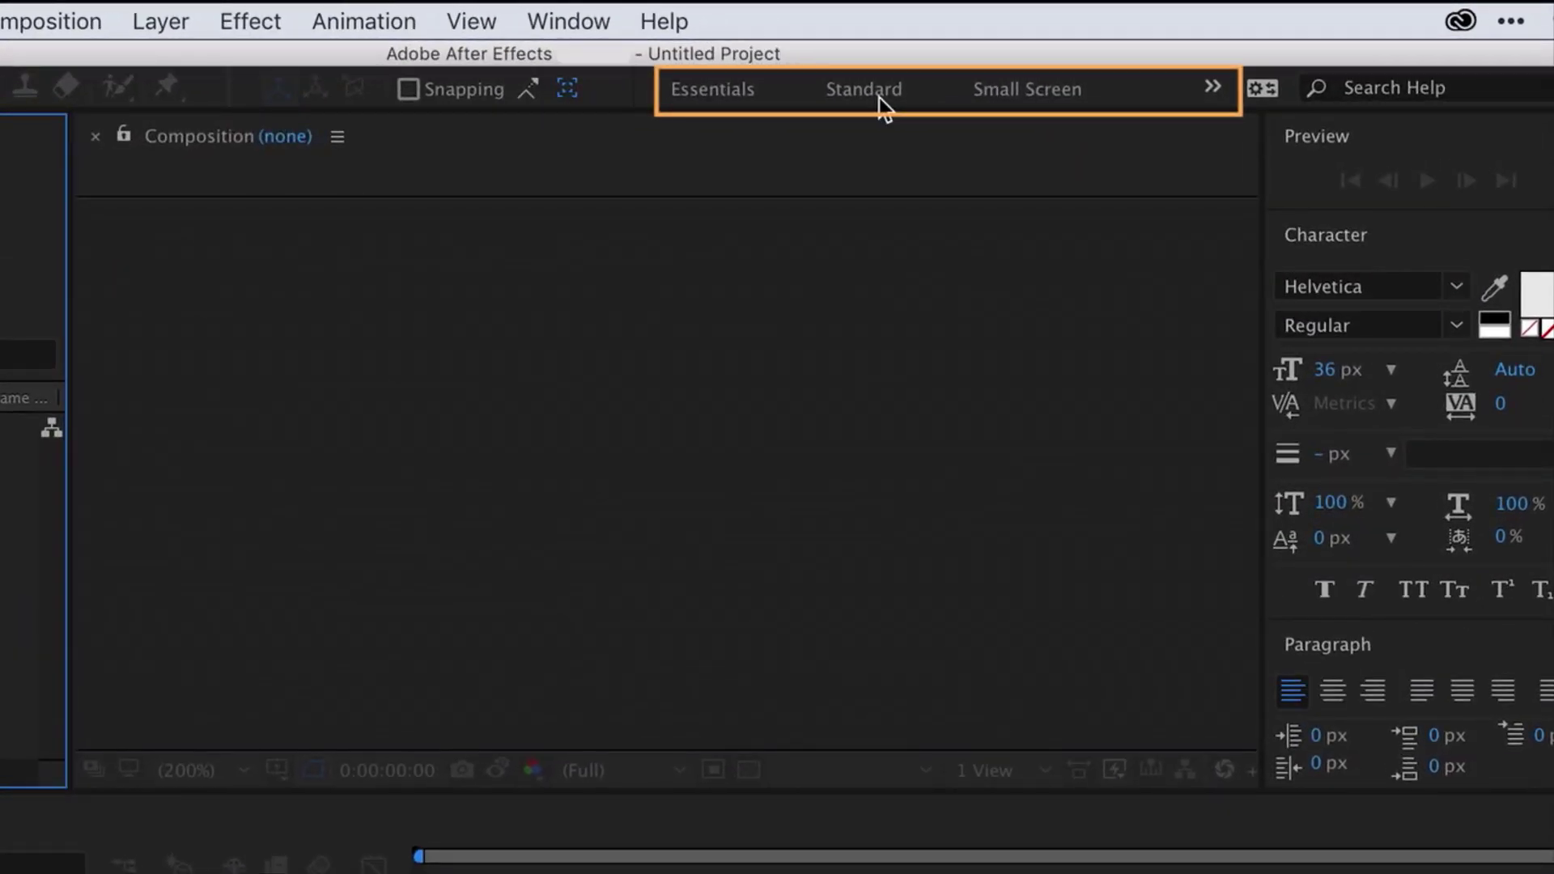
{"action": "left_click", "coordinate": [878, 93]}
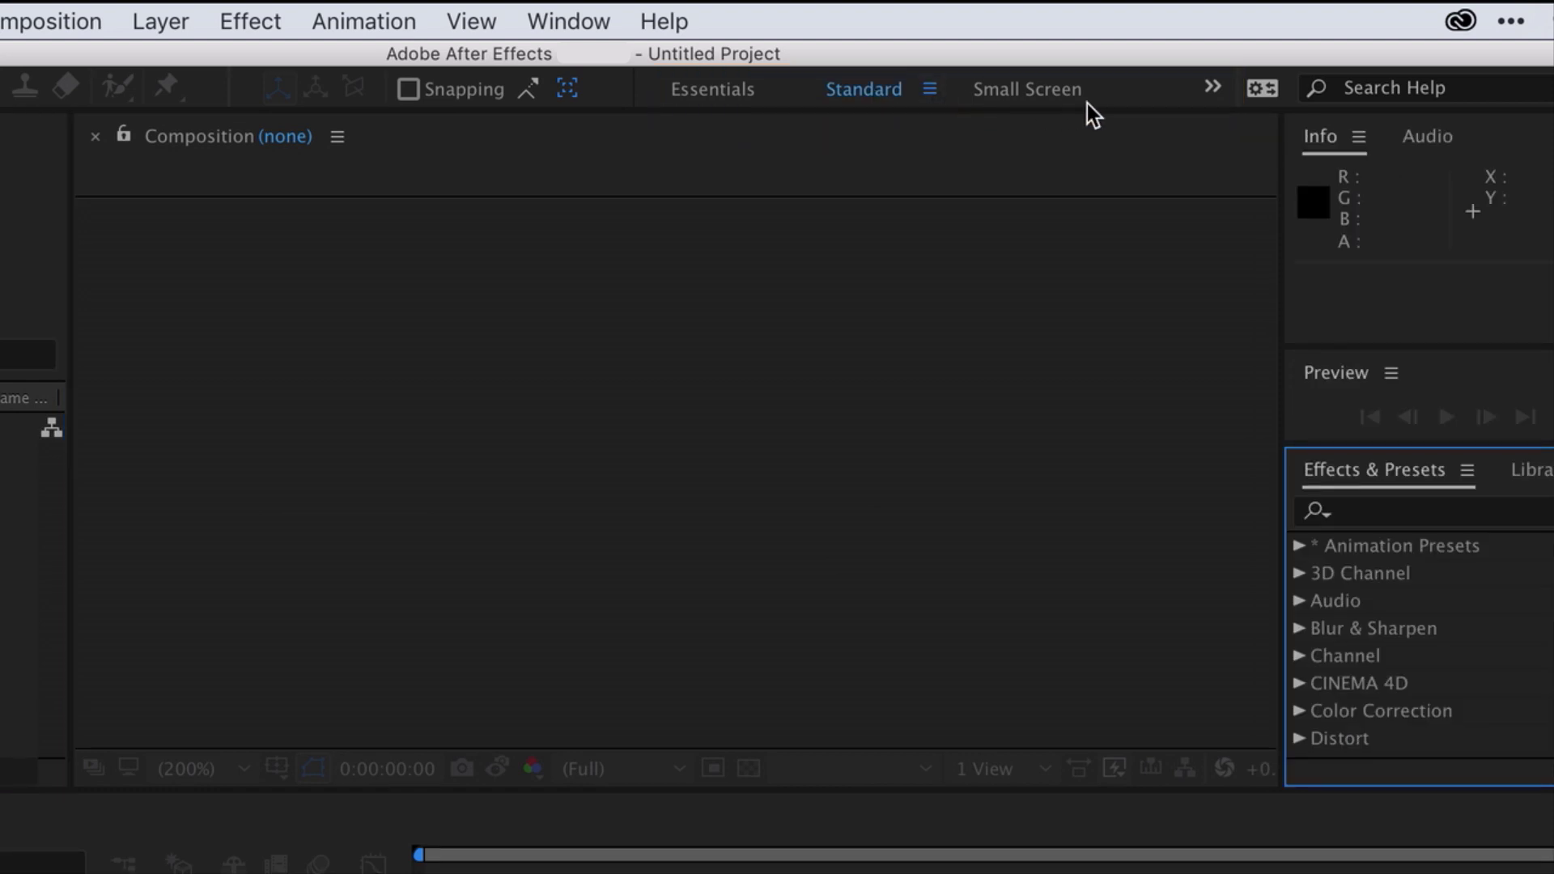
{"action": "left_click", "coordinate": [1213, 89]}
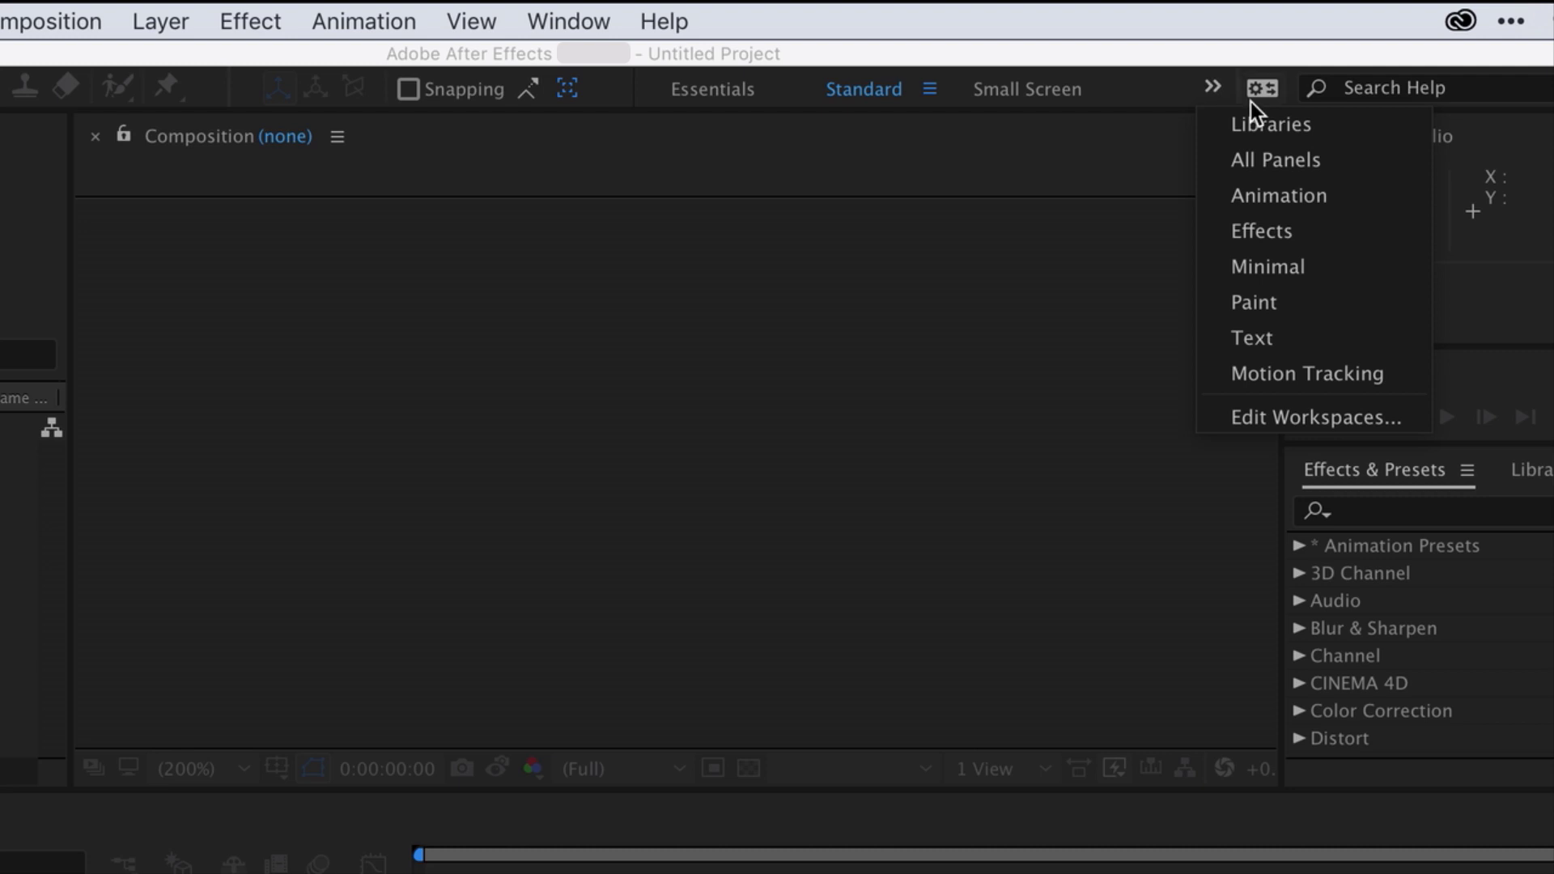
{"action": "left_click", "coordinate": [1044, 324]}
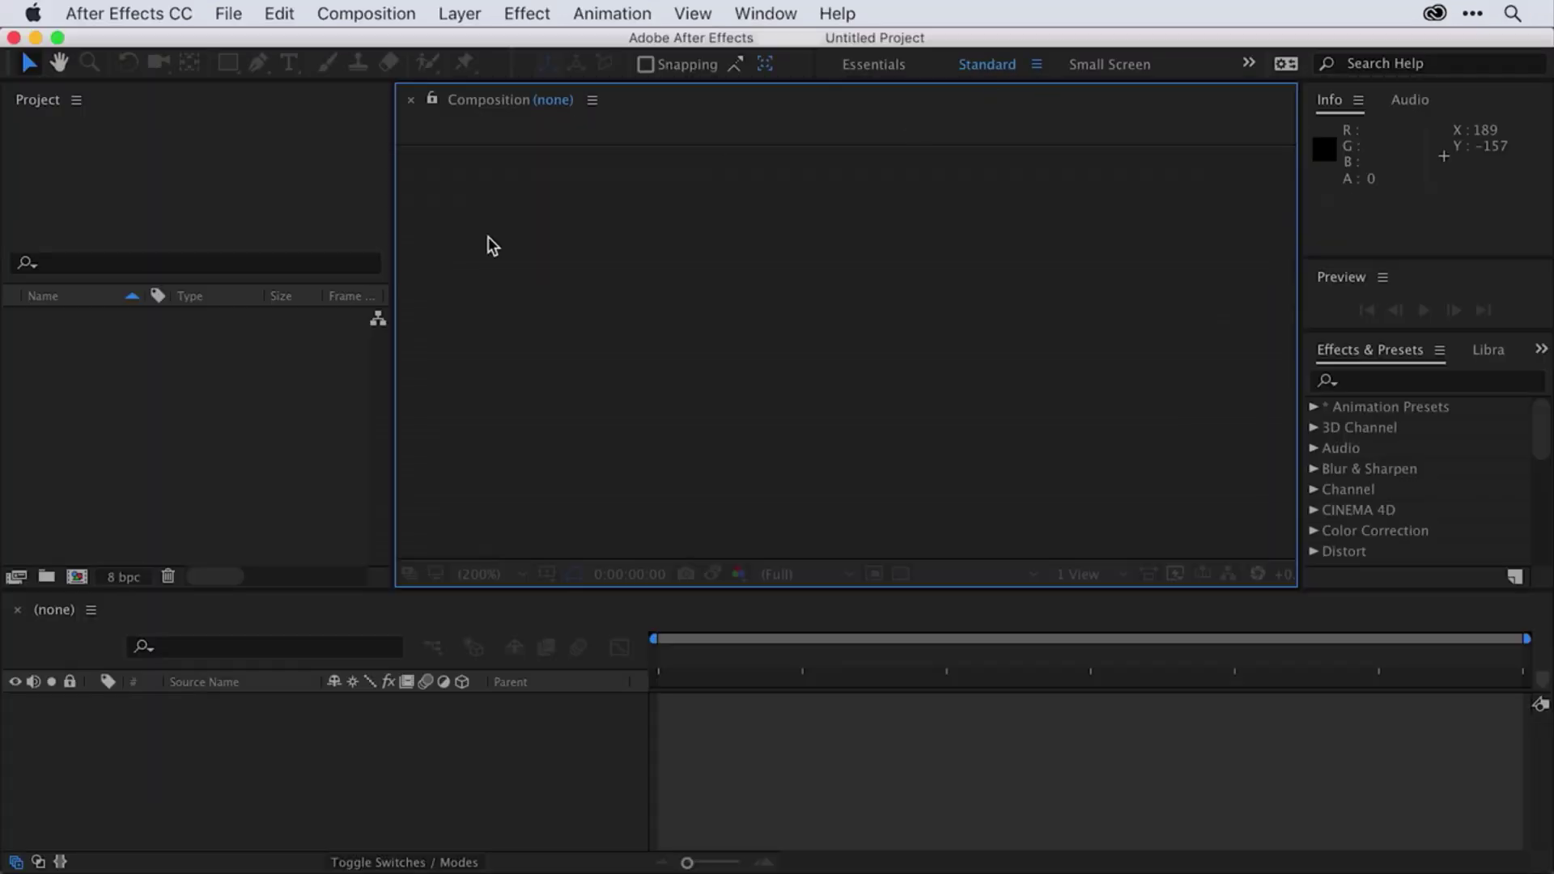
Step: Import Multi-element flare.mp4 and Surf.mp4 from the Project folder on the Desktop into the project
{"action": "left_click", "coordinate": [241, 442]}
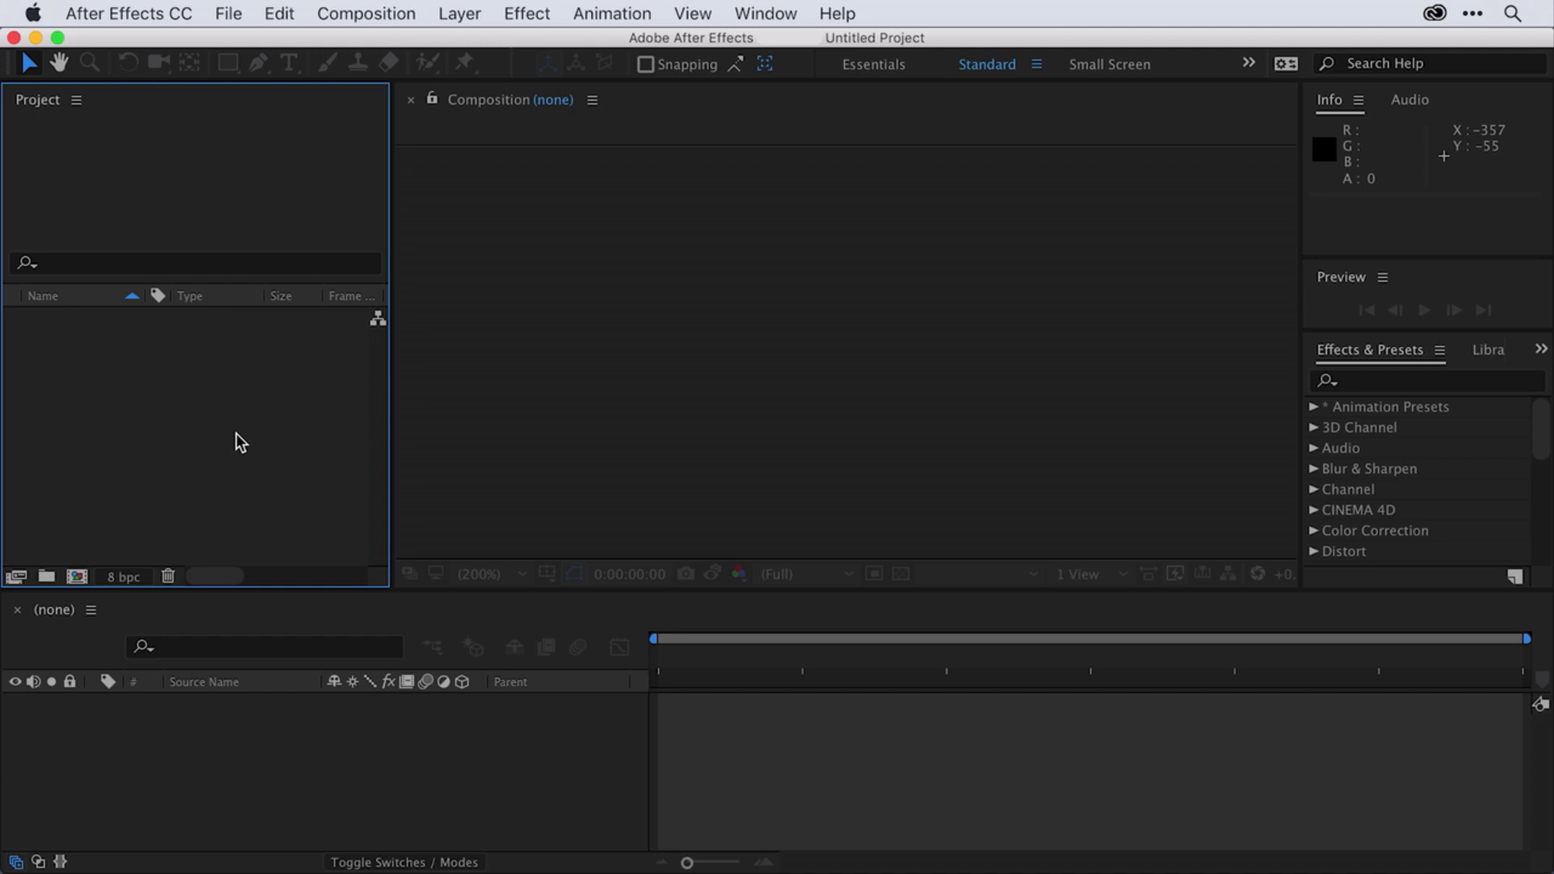
{"action": "double_click", "coordinate": [240, 442]}
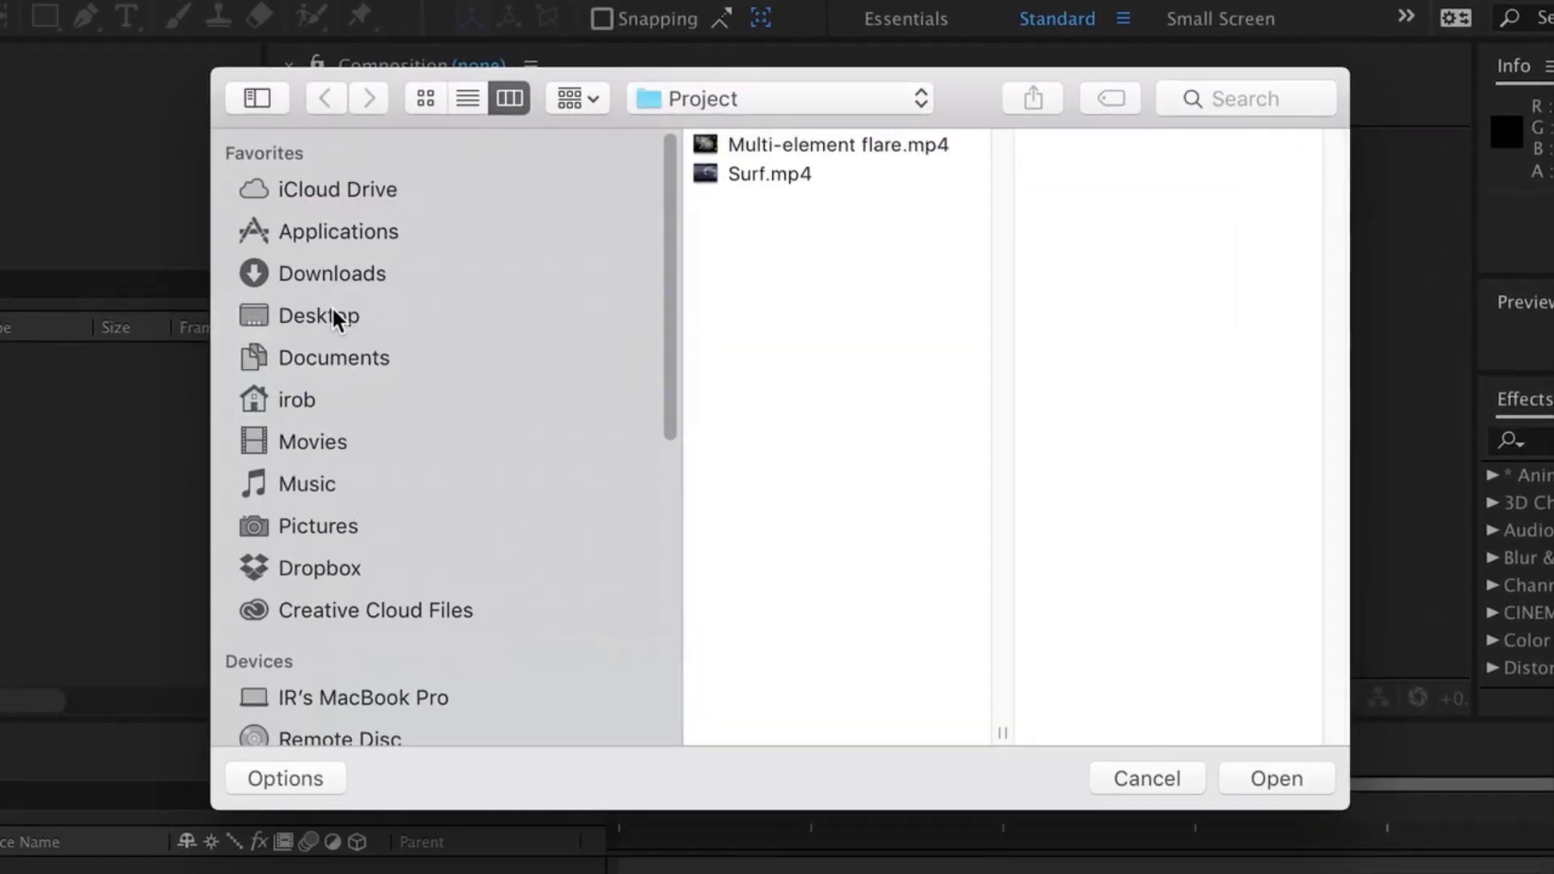
{"action": "left_click", "coordinate": [415, 291]}
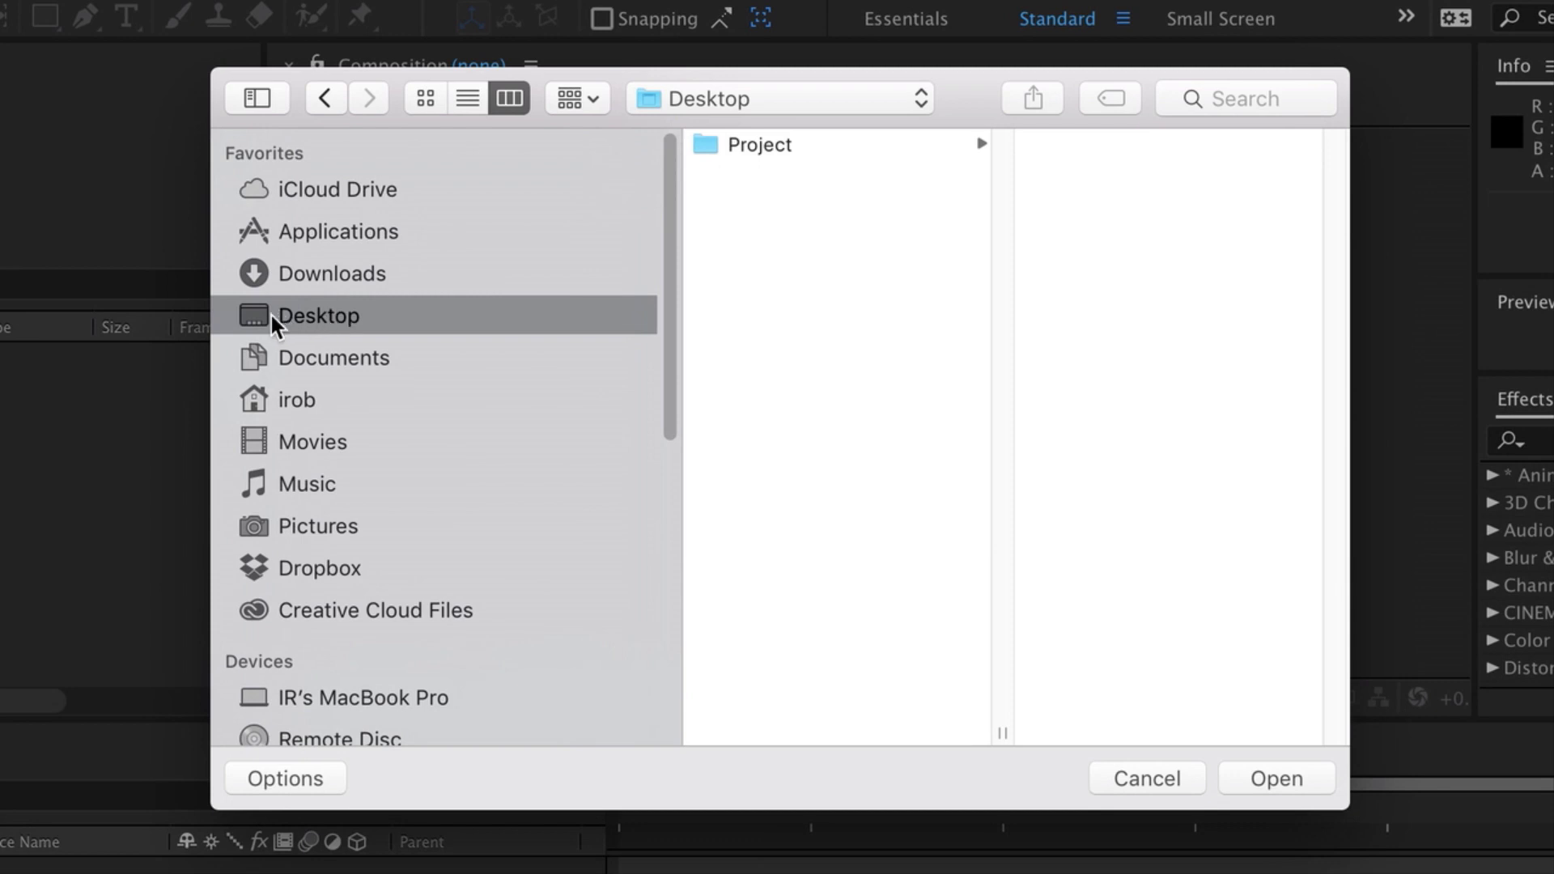
{"action": "left_click", "coordinate": [799, 148]}
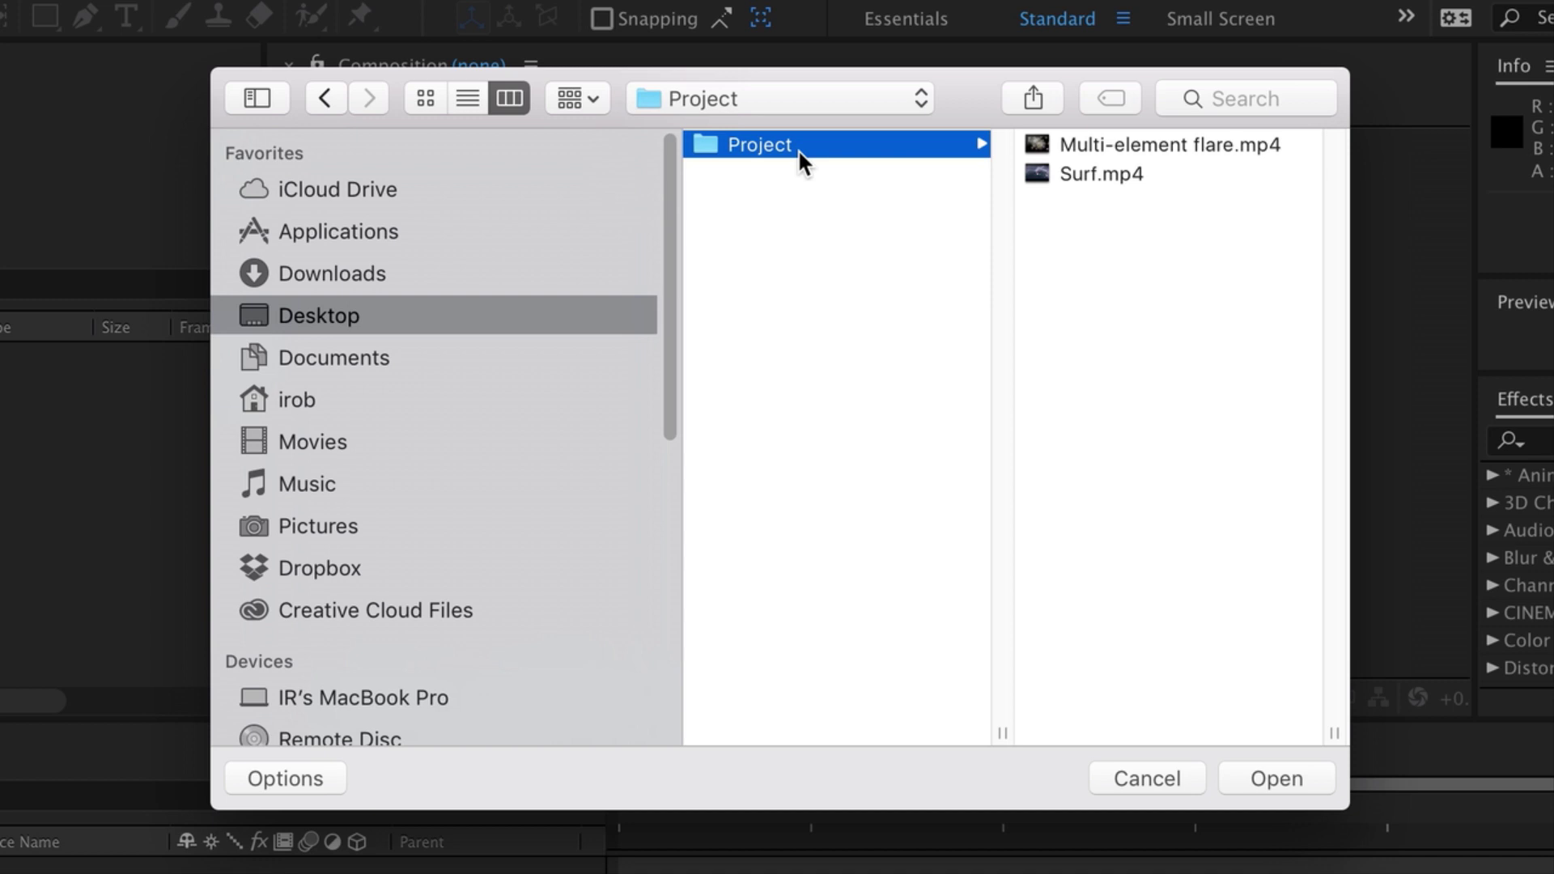
{"action": "left_click", "coordinate": [1146, 153]}
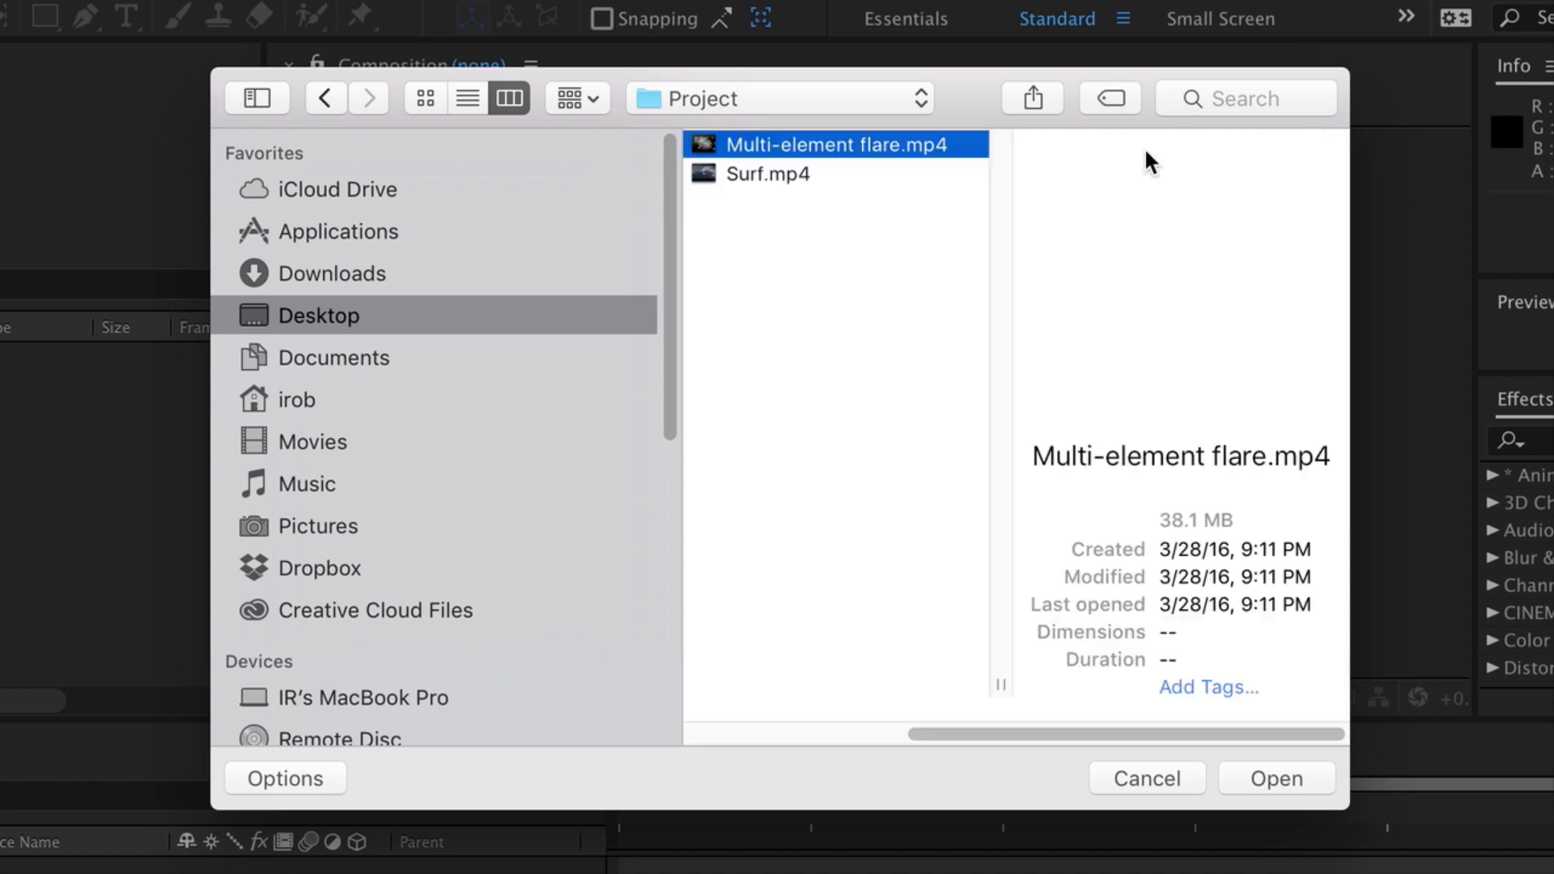
{"action": "left_click", "coordinate": [858, 175], "text": "shift"}
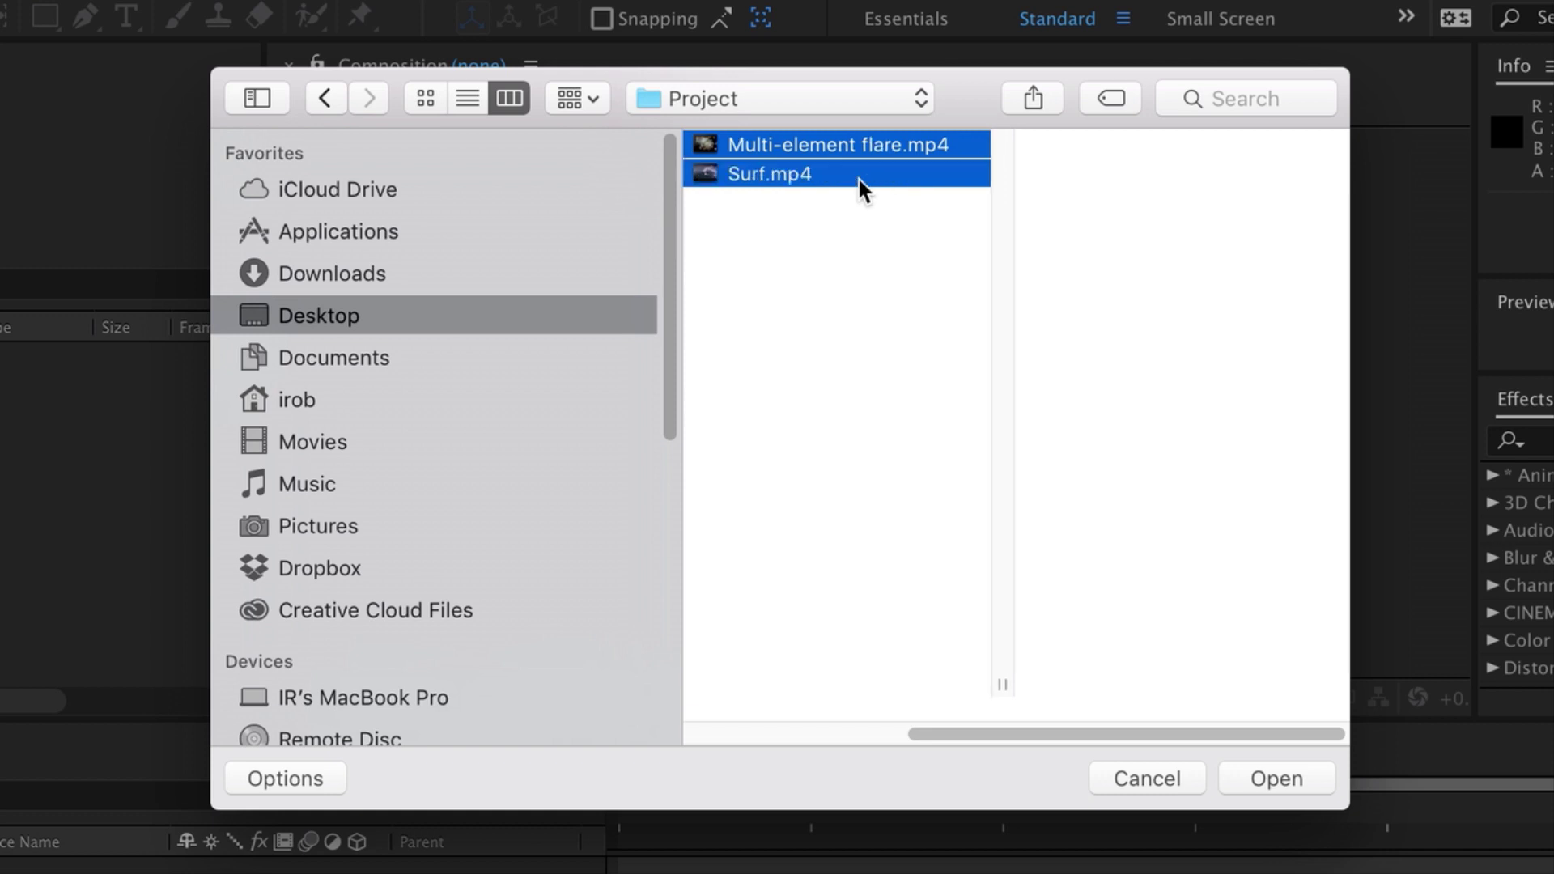
{"action": "left_click", "coordinate": [1278, 779]}
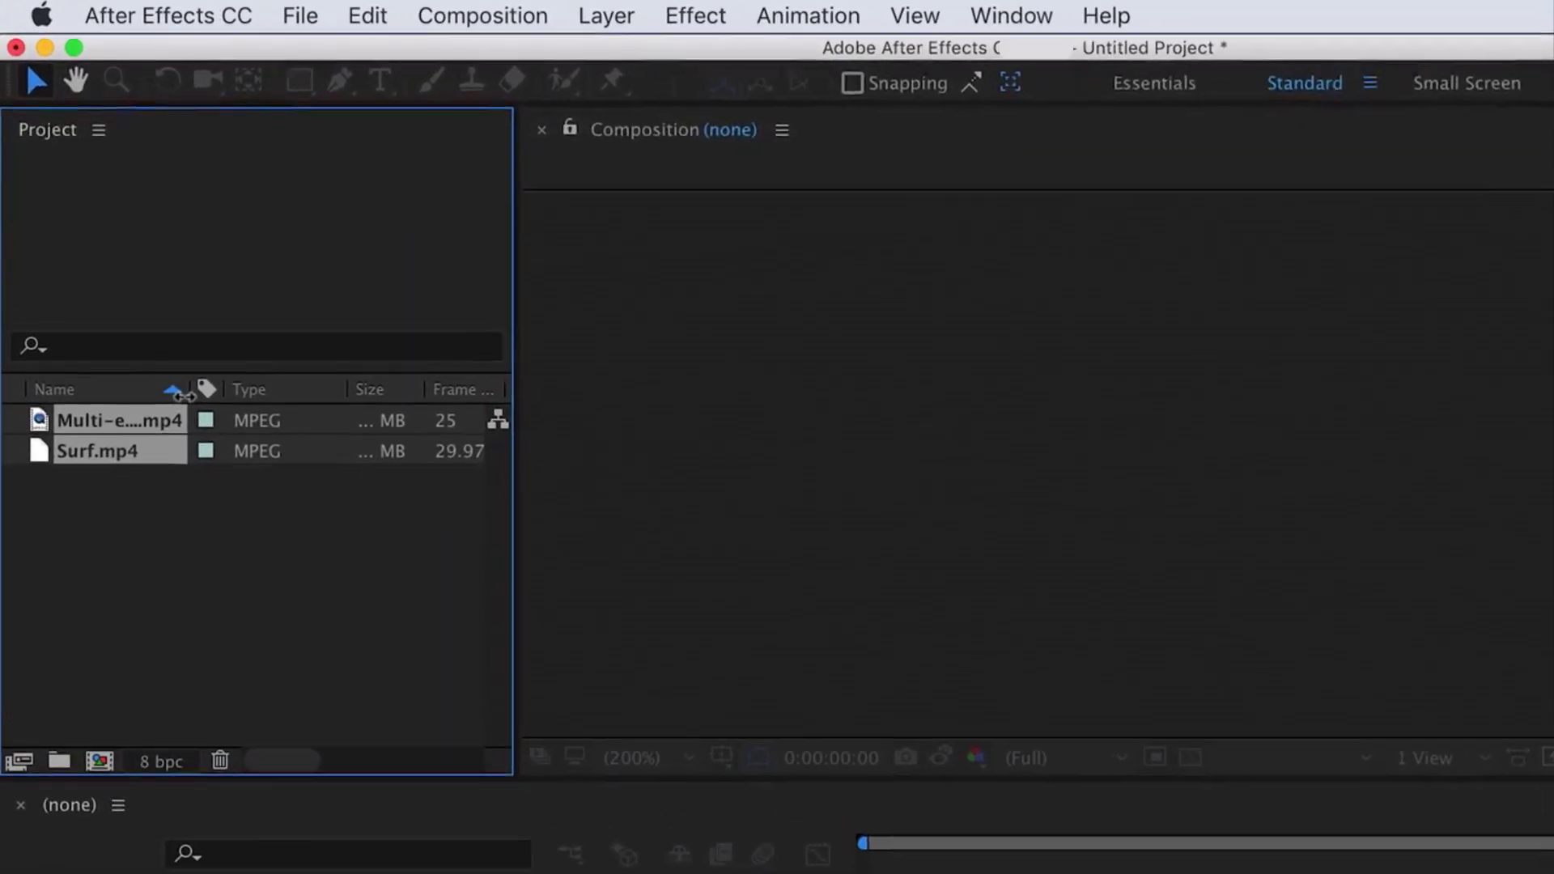
Step: Widen the Name column of the project's file list to fit the full file names, and select Surf.mp4
{"action": "left_click_drag", "start_coordinate": [187, 396], "coordinate": [303, 395]}
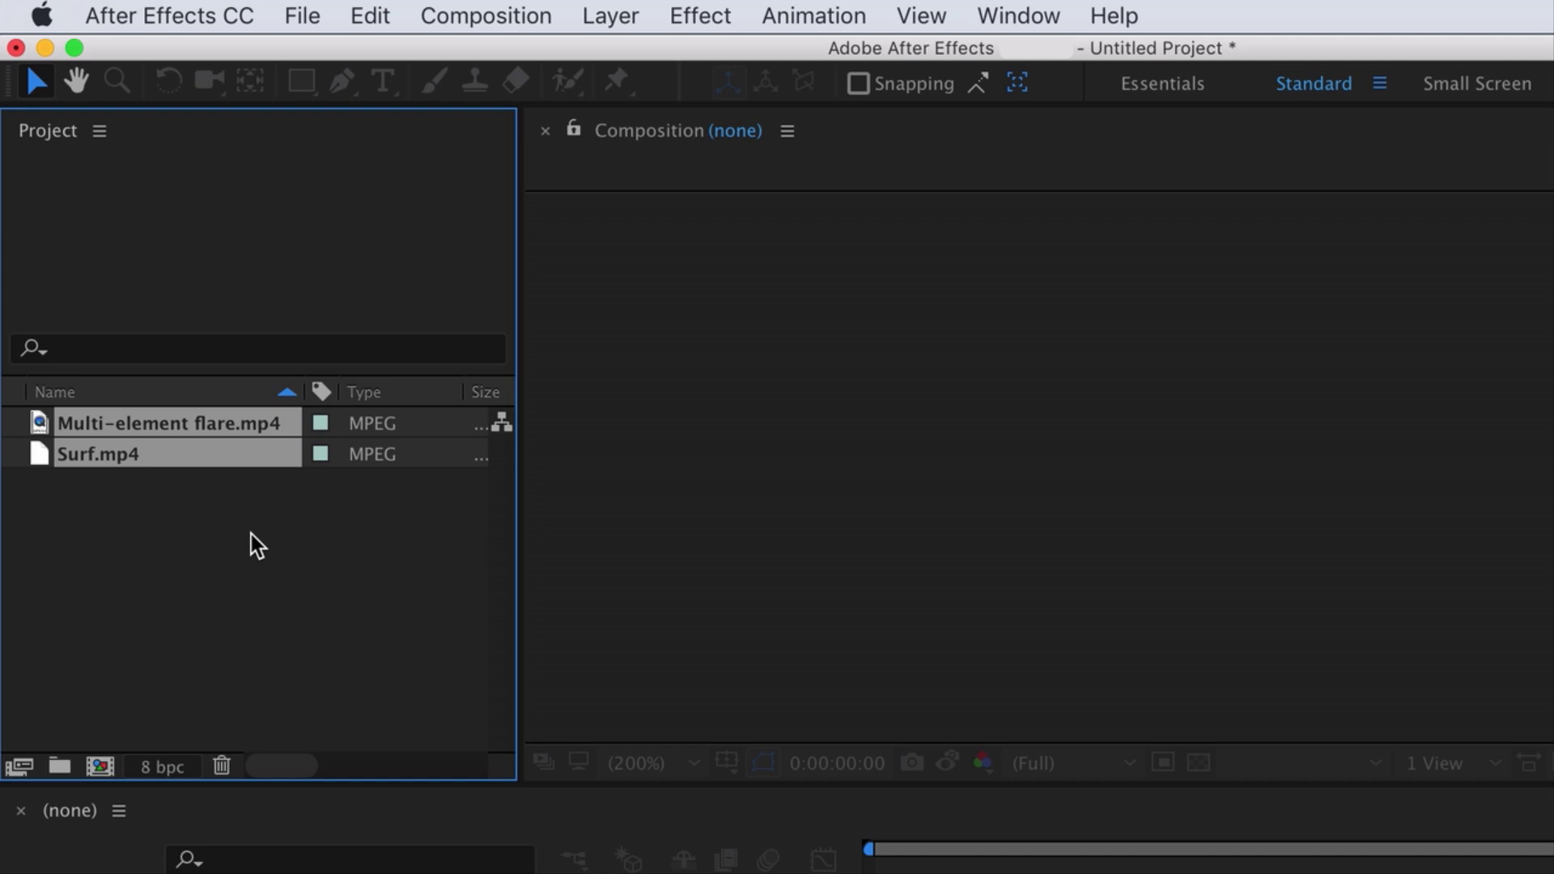
{"action": "left_click", "coordinate": [232, 583]}
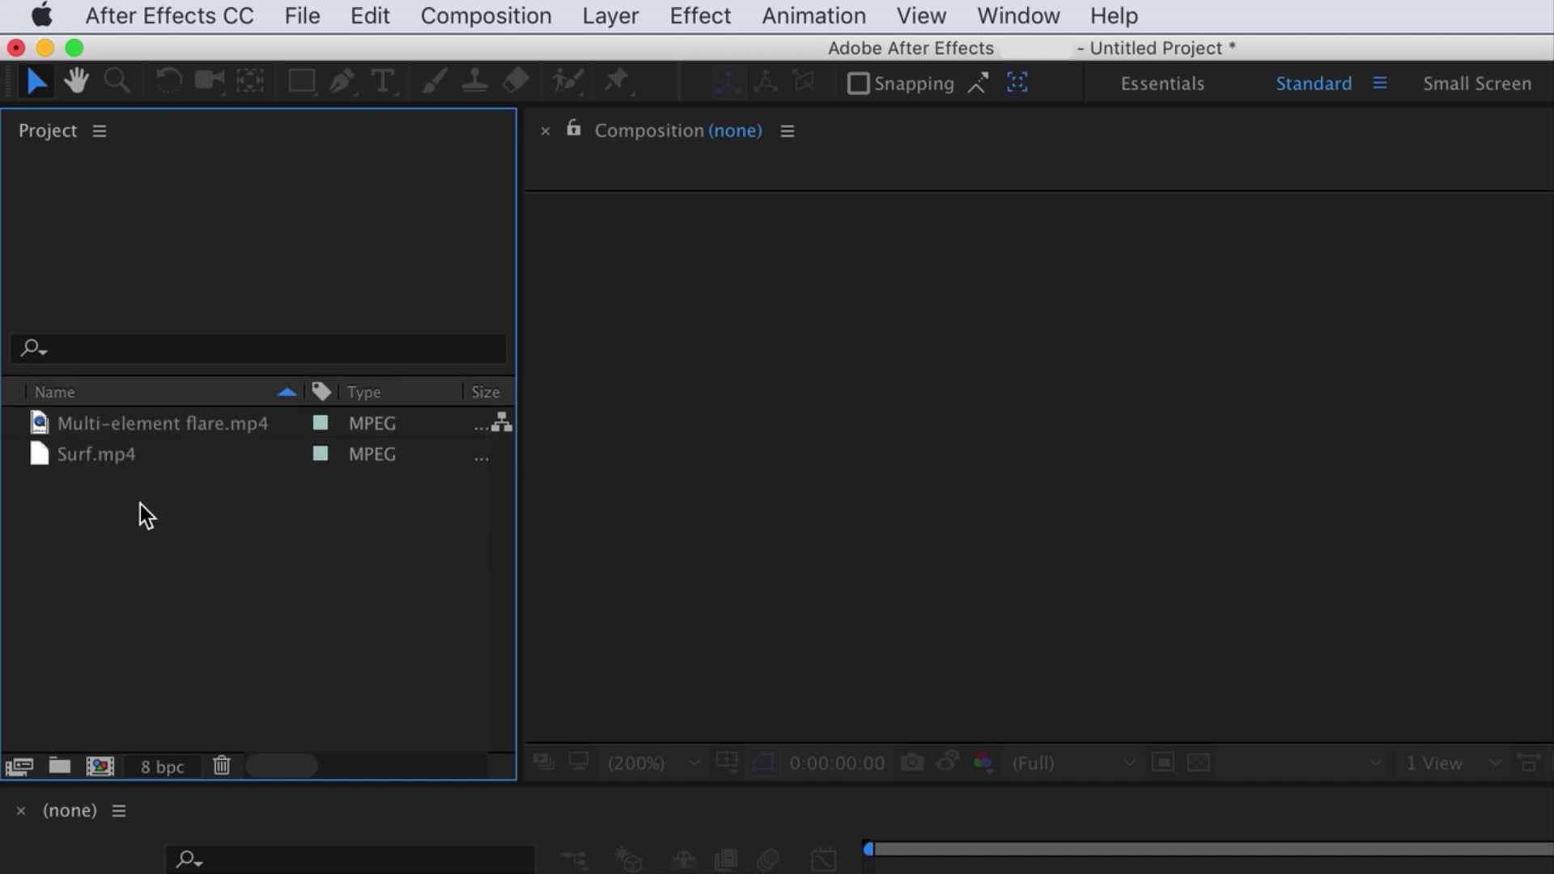
{"action": "left_click", "coordinate": [36, 455]}
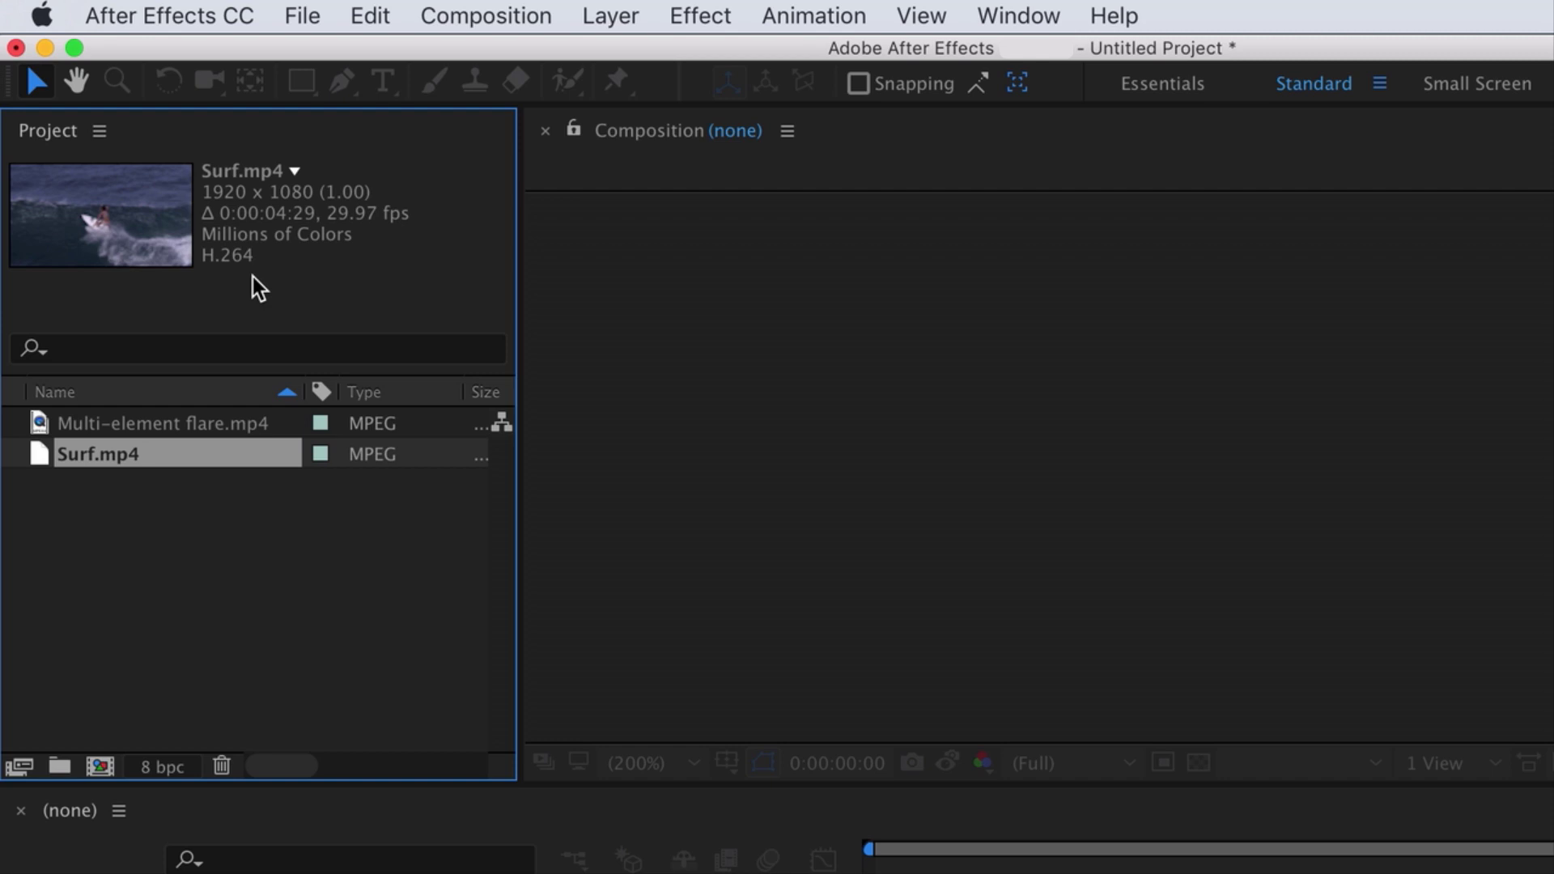
{"action": "left_click", "coordinate": [451, 16]}
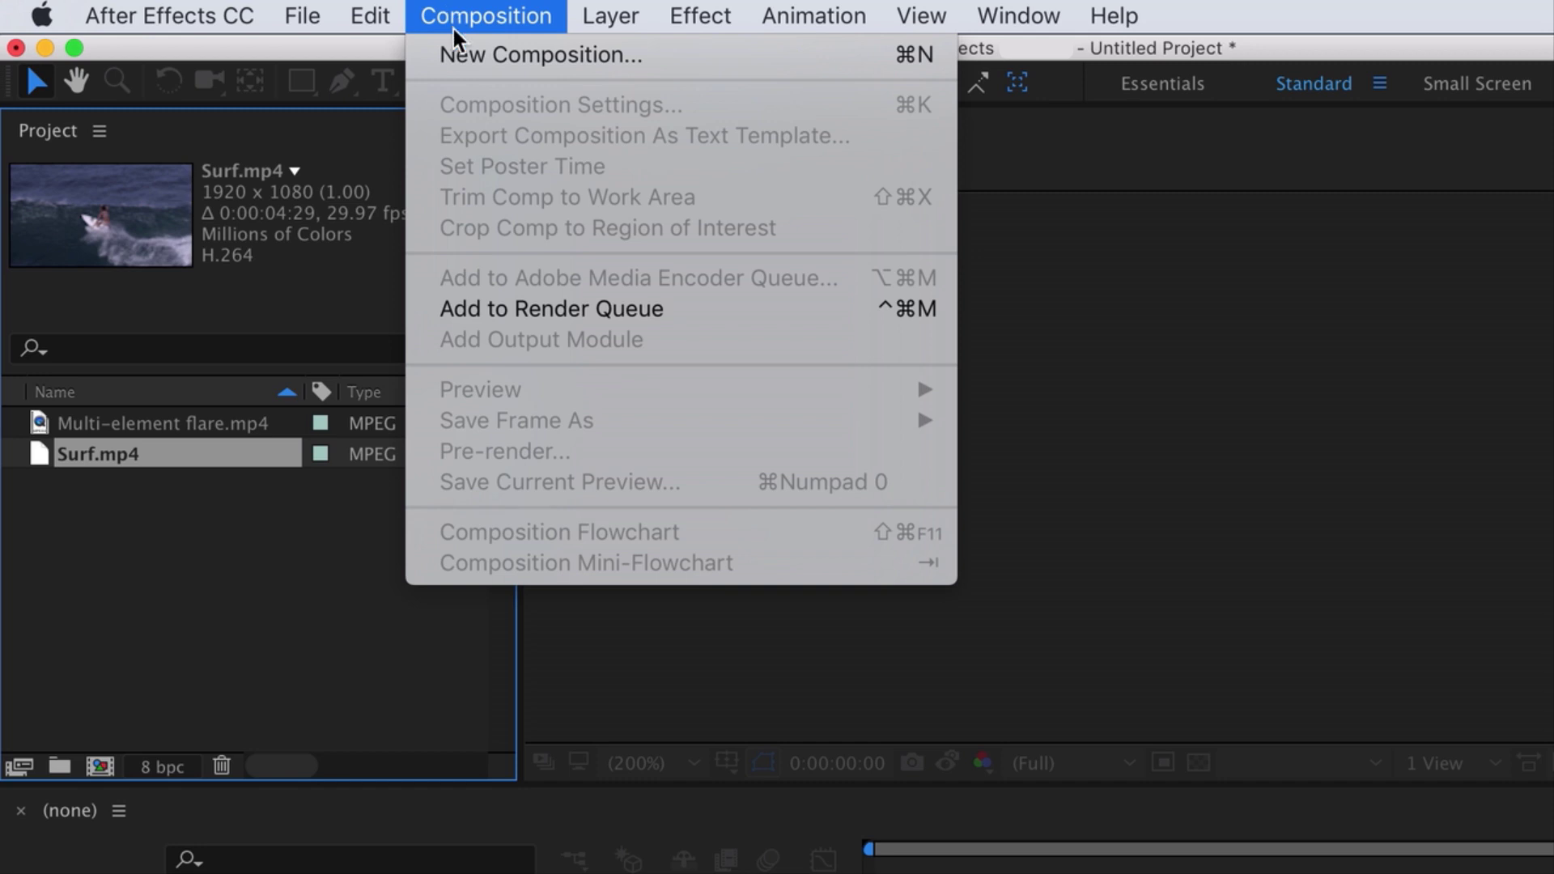
{"action": "left_click", "coordinate": [459, 55]}
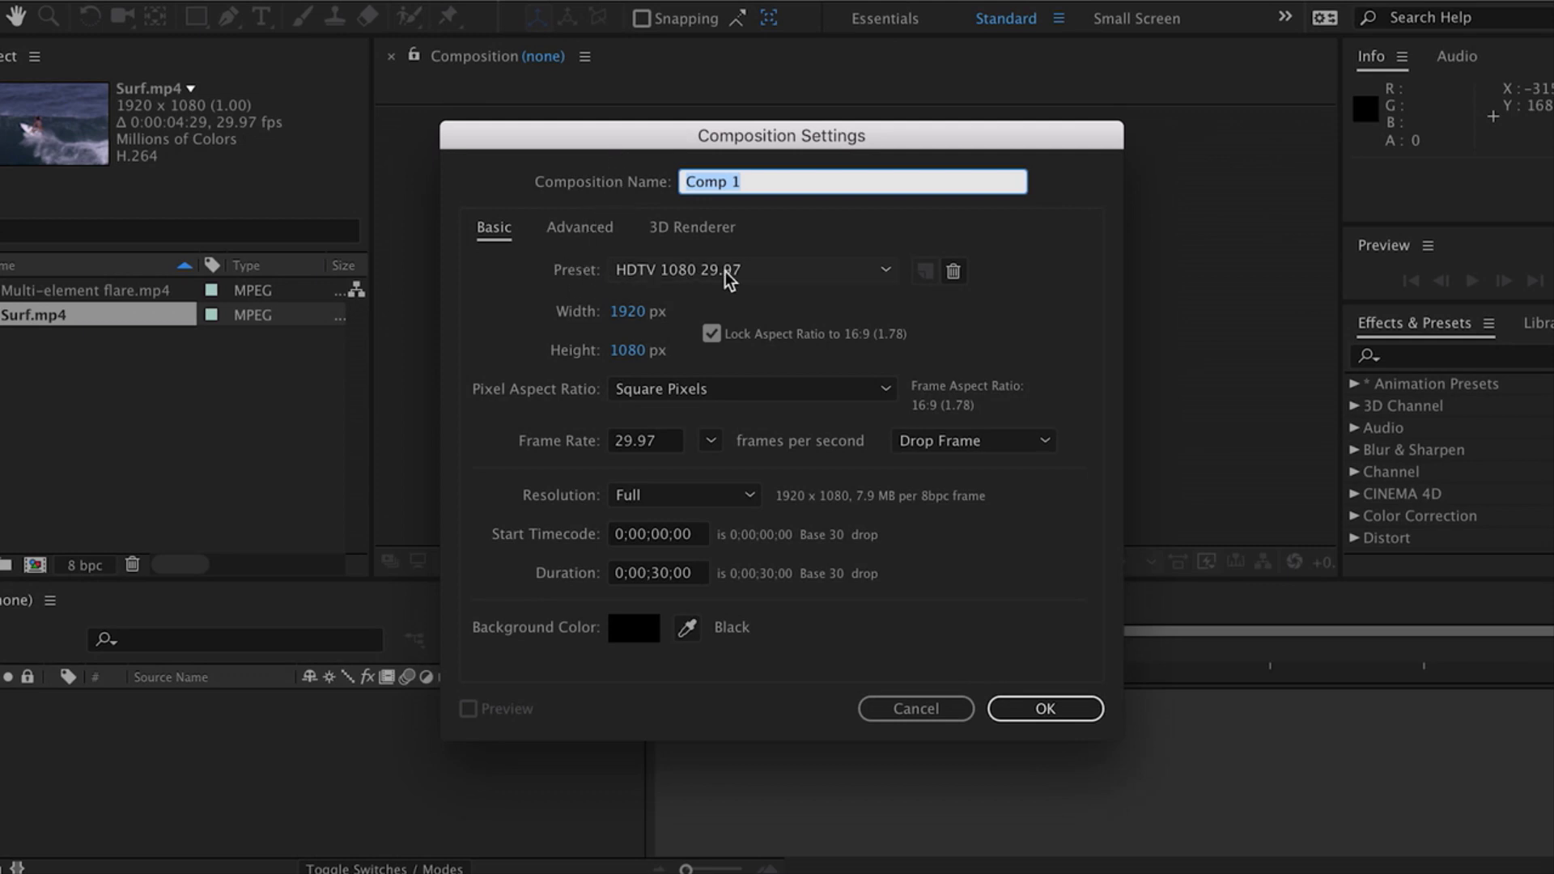
{"action": "left_click", "coordinate": [763, 279]}
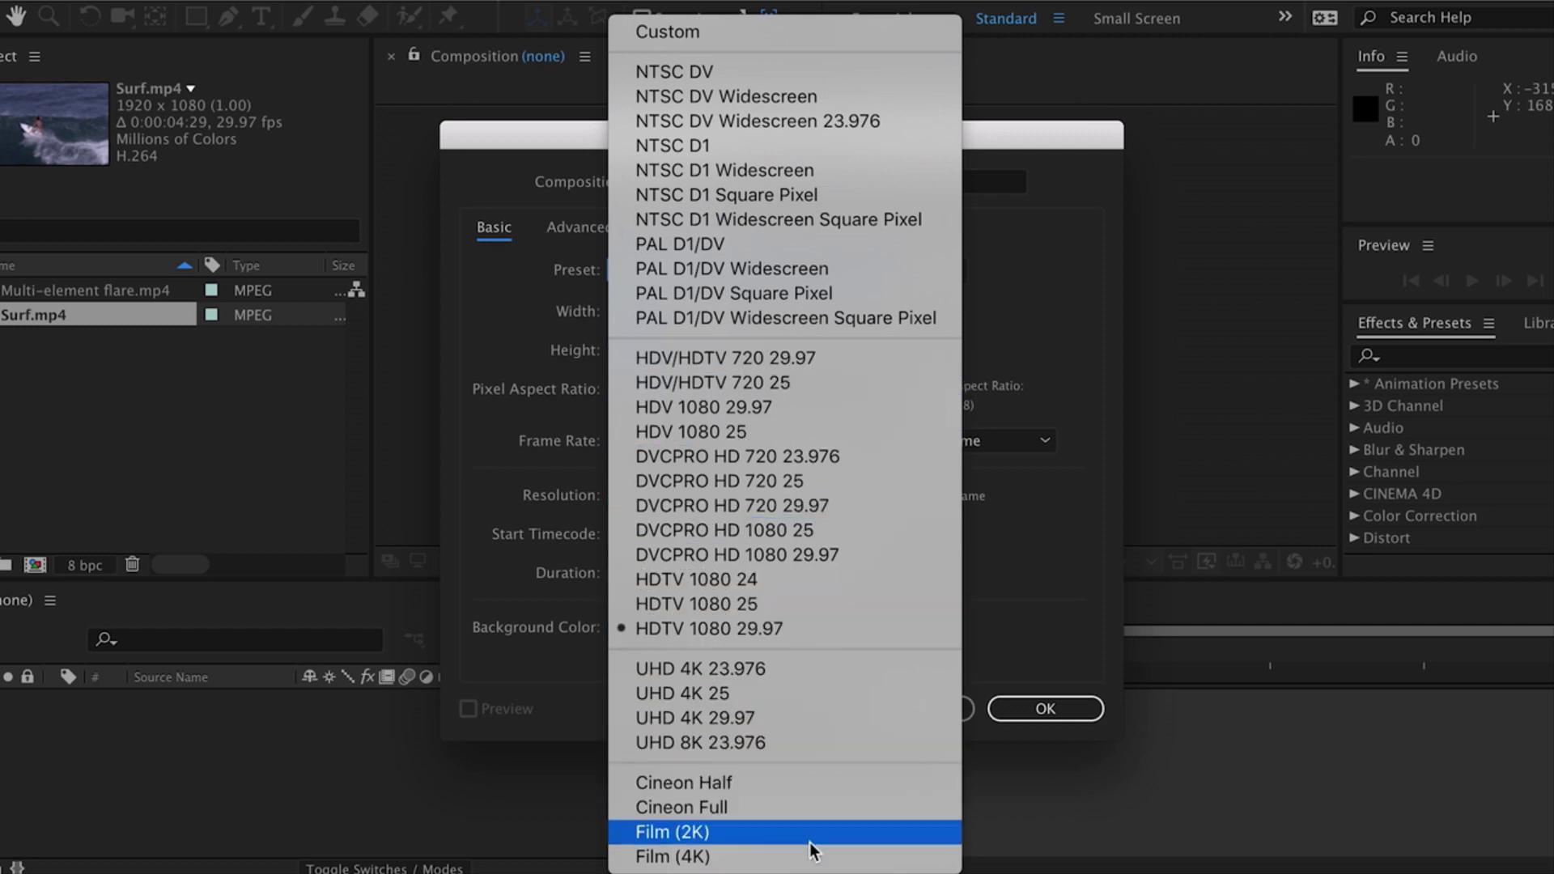
{"action": "left_click", "coordinate": [998, 515]}
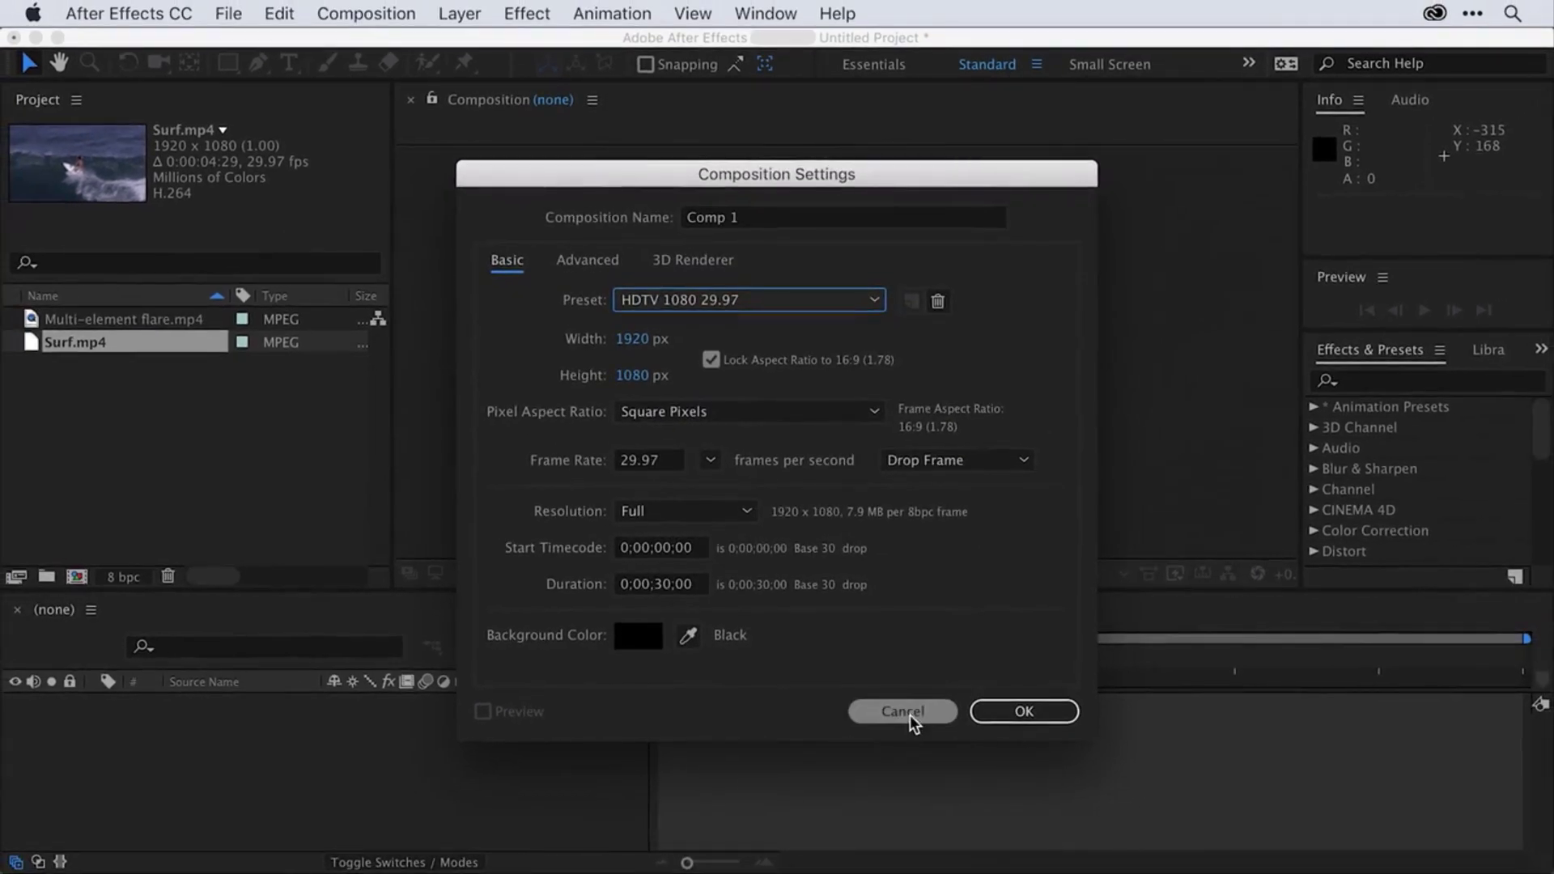
{"action": "left_click", "coordinate": [902, 712]}
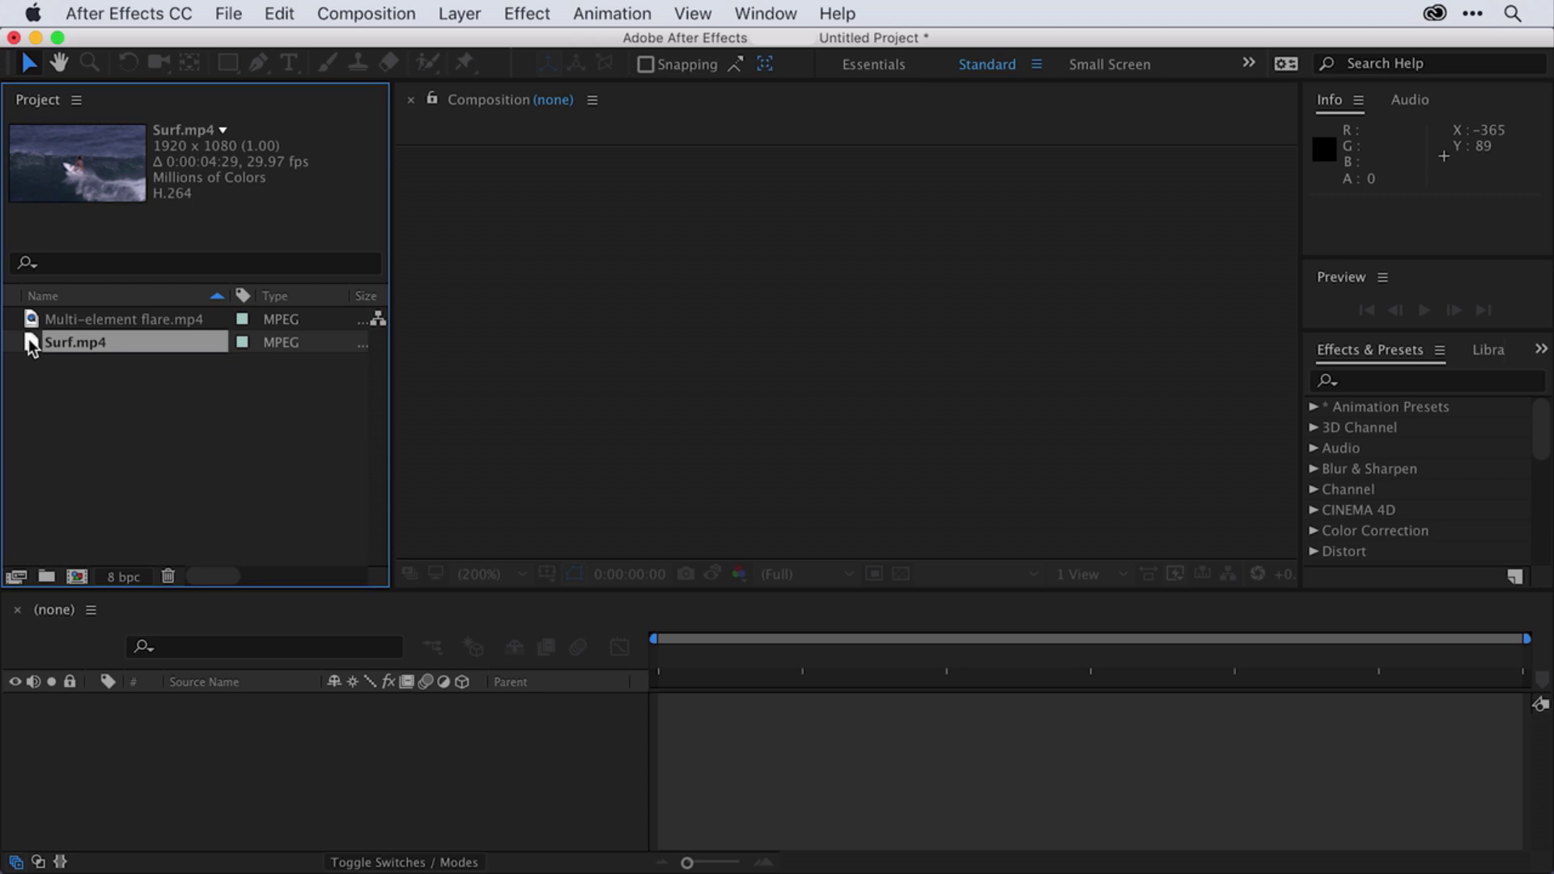
Step: Create a new composition directly from the Surf.mp4 footage so it takes over the clip's settings
{"action": "left_click_drag", "start_coordinate": [32, 344], "coordinate": [33, 346]}
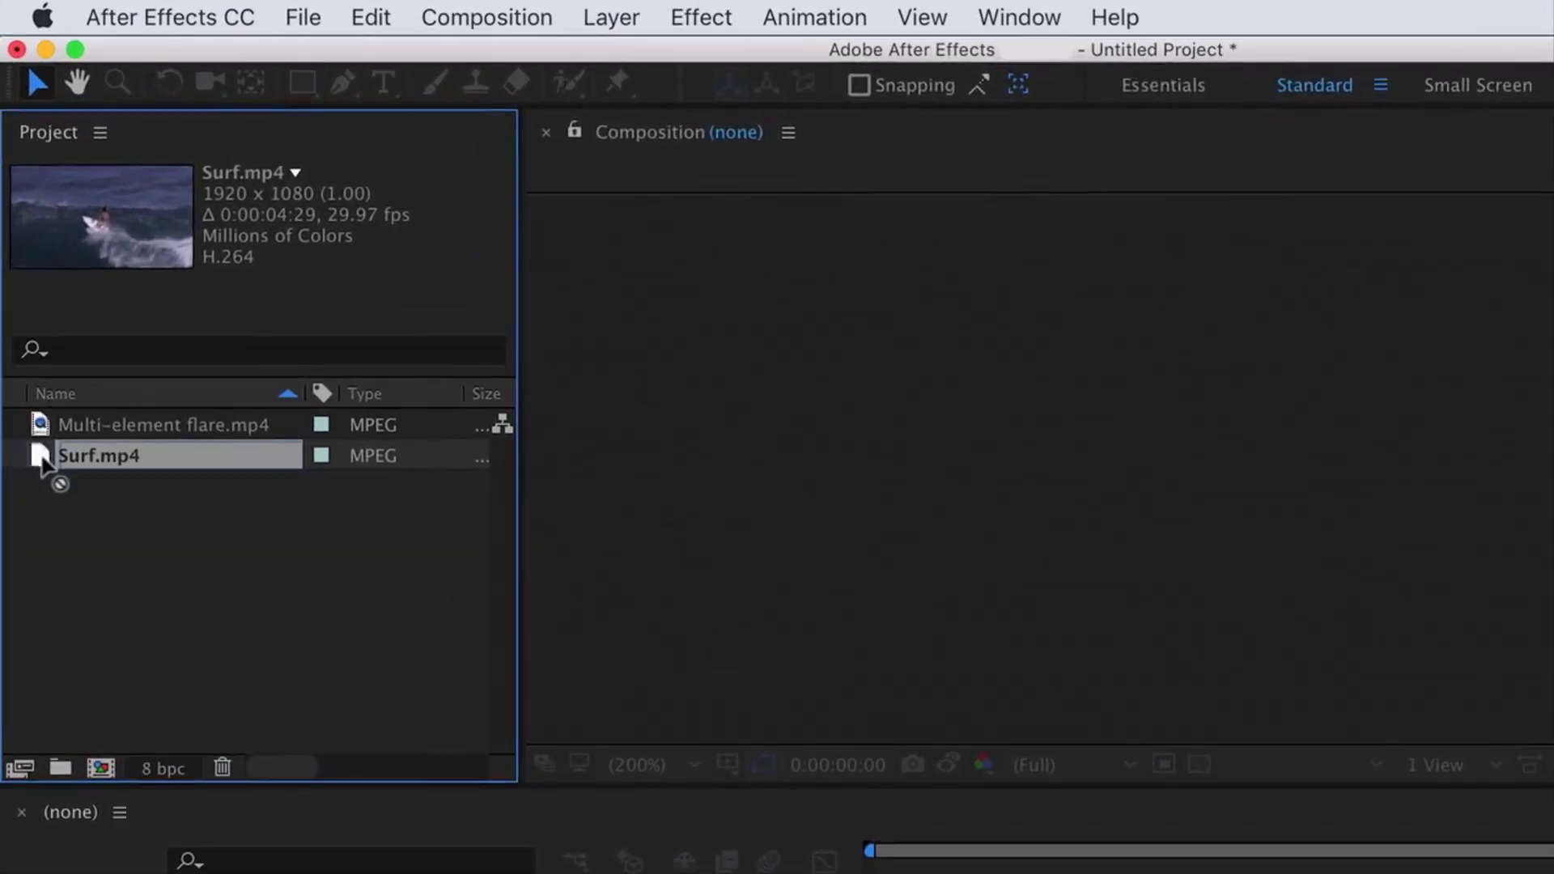
{"action": "left_click_drag", "start_coordinate": [41, 455], "coordinate": [103, 769]}
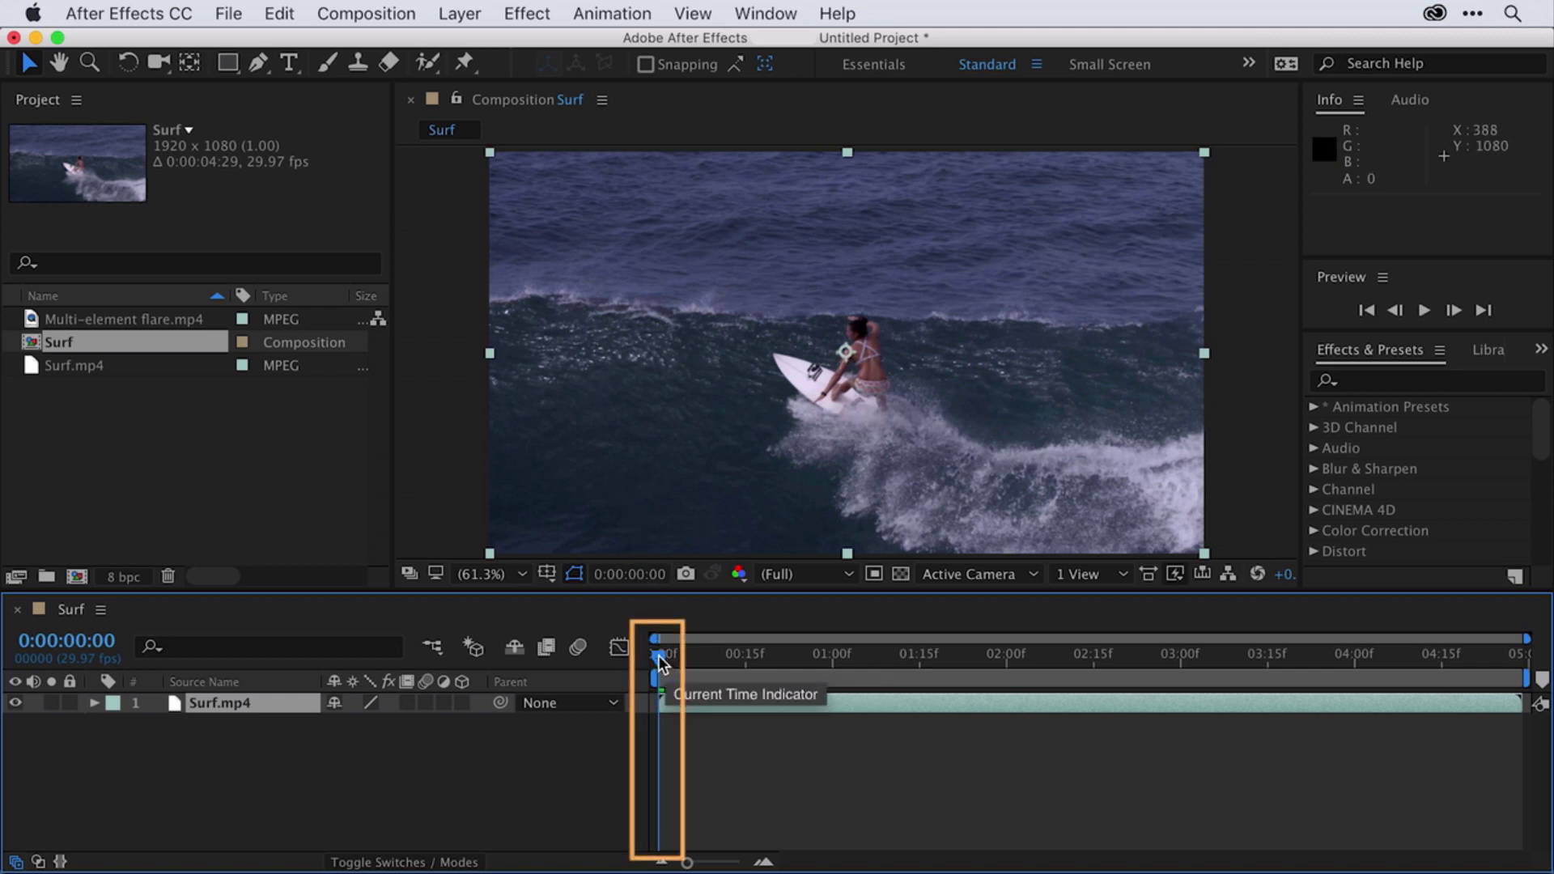
Step: Scrub through the surf clip, and set the composition's current time to 0:00:01:00
{"action": "left_click_drag", "start_coordinate": [660, 664], "coordinate": [910, 663]}
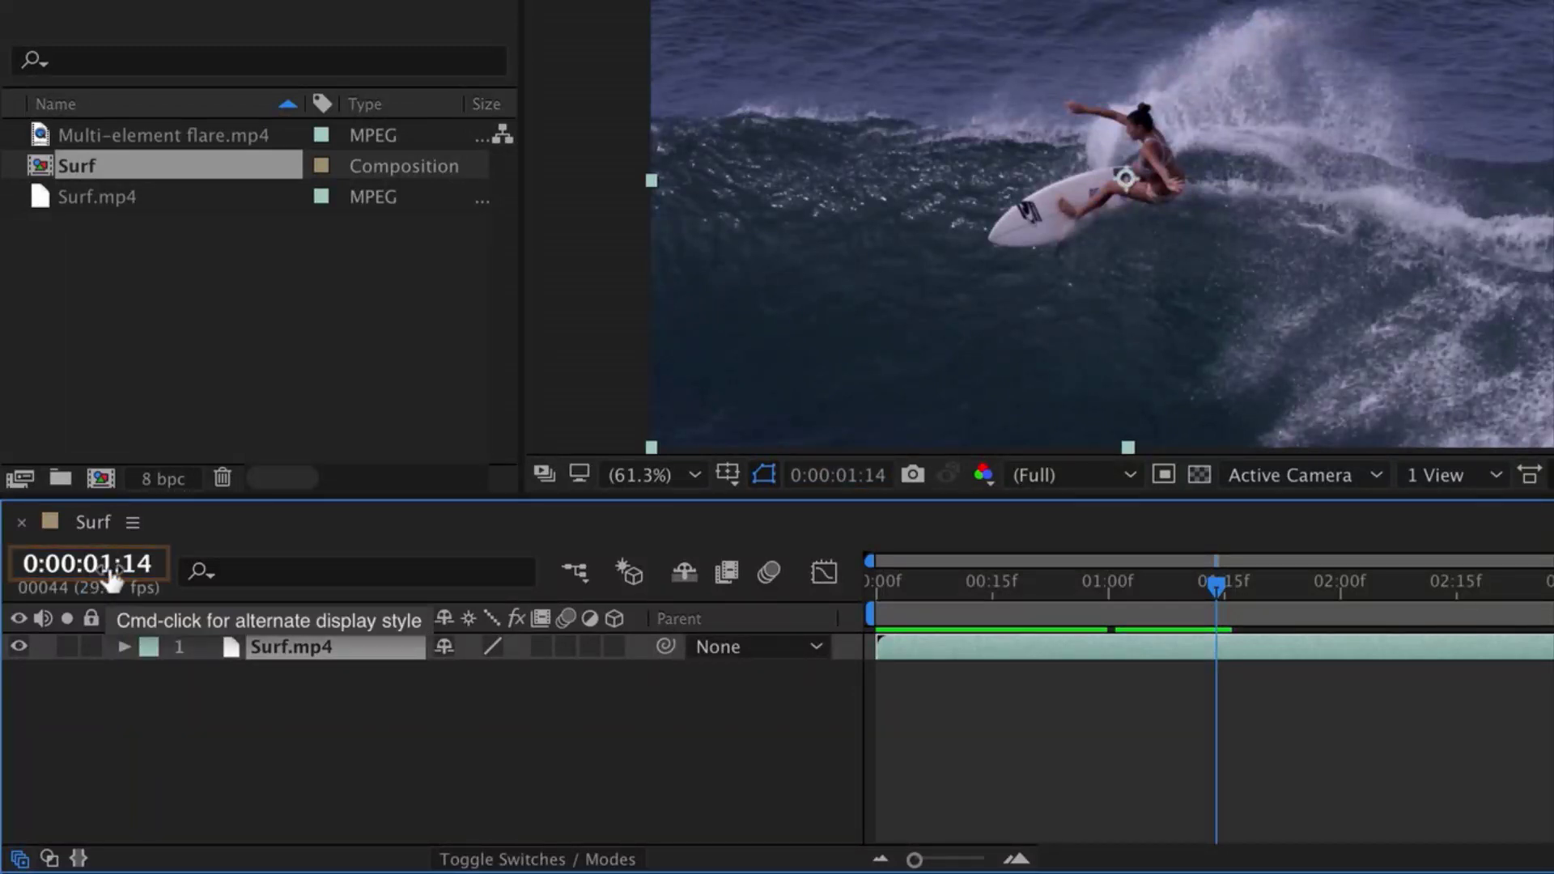
{"action": "left_click", "coordinate": [109, 567]}
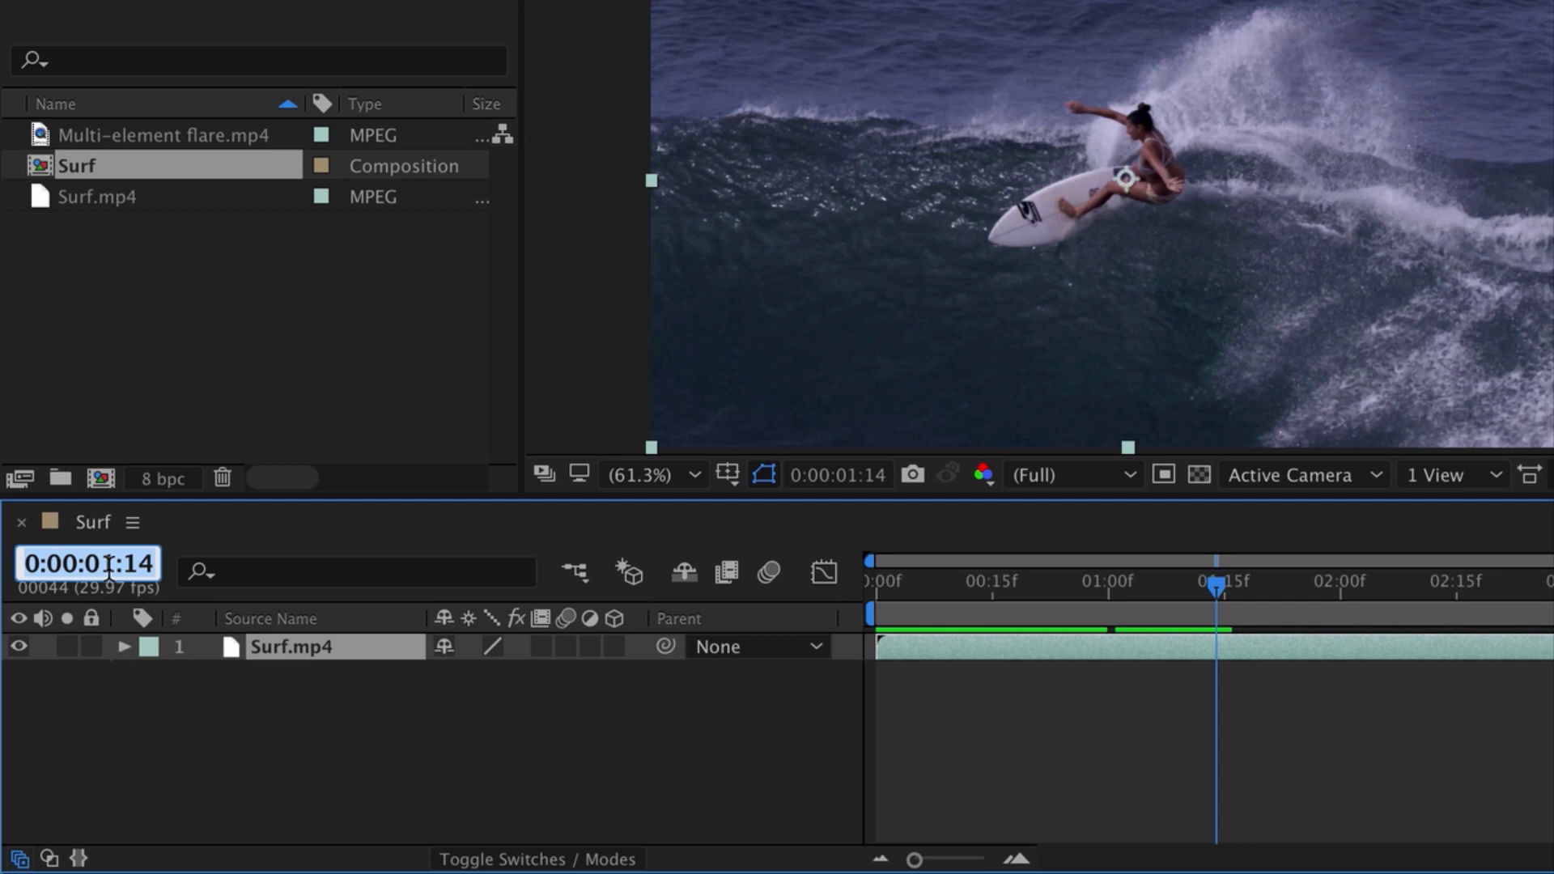
{"action": "type", "text": "100"}
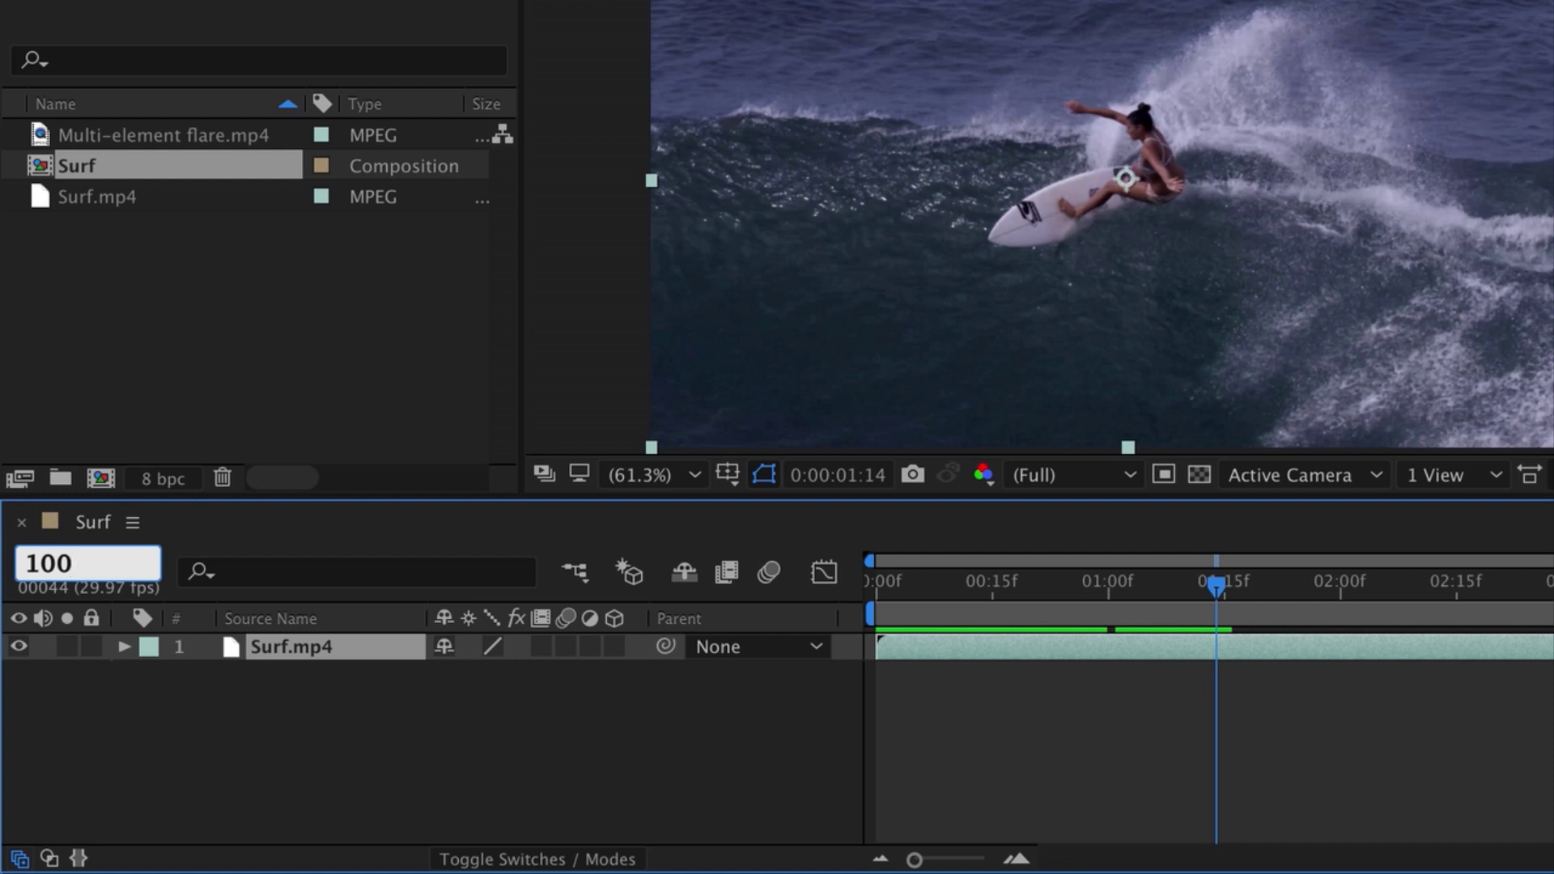
{"action": "key", "text": "Return"}
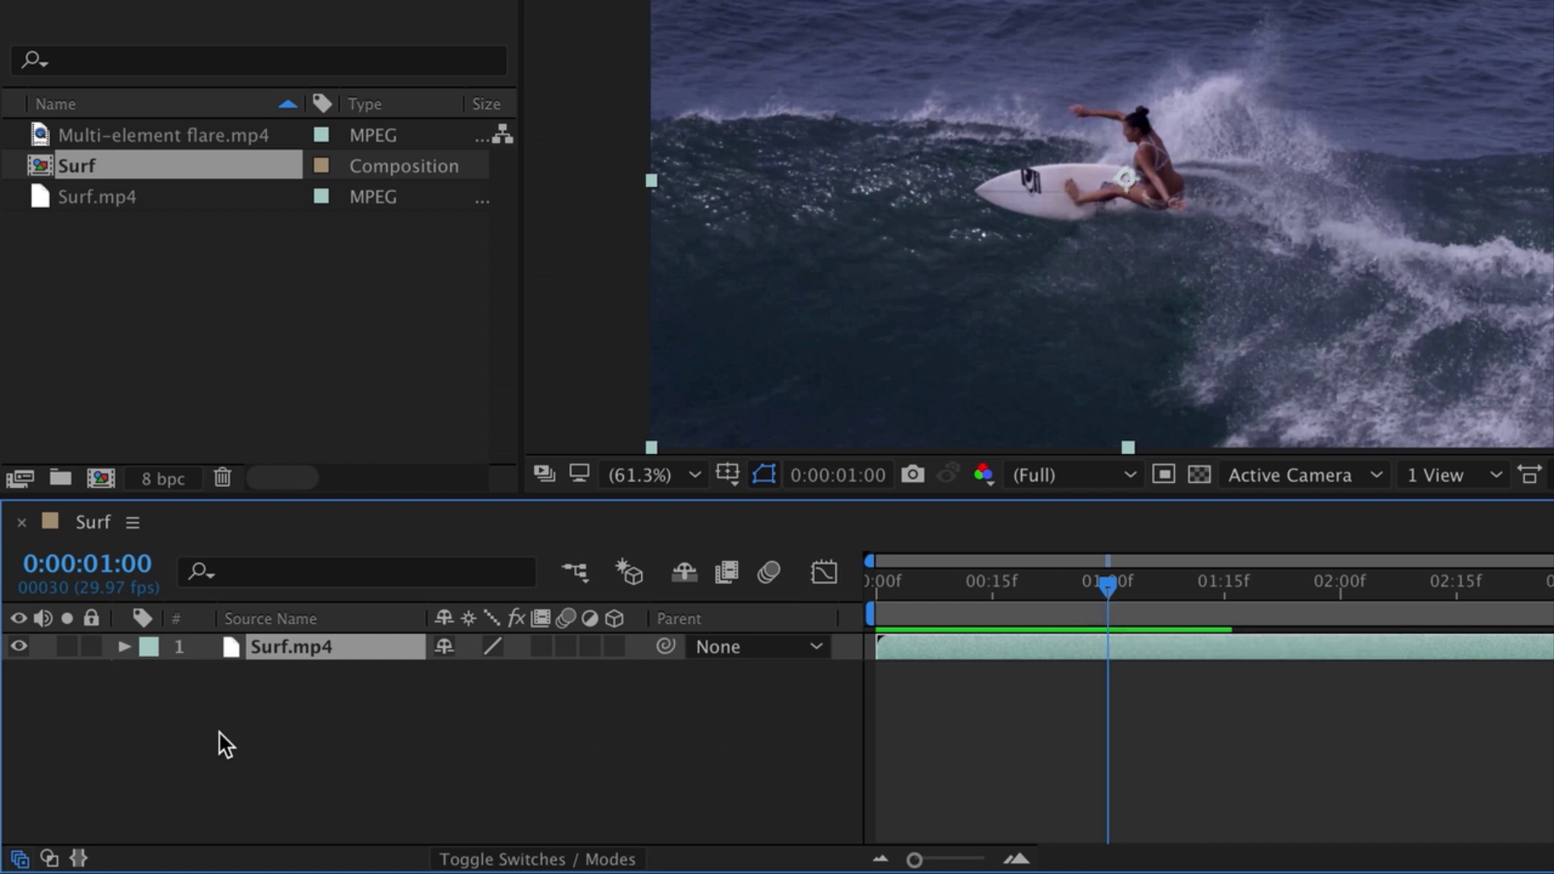
Step: Expand the Surf.mp4 layer to show all of its Transform properties
{"action": "left_click", "coordinate": [123, 647]}
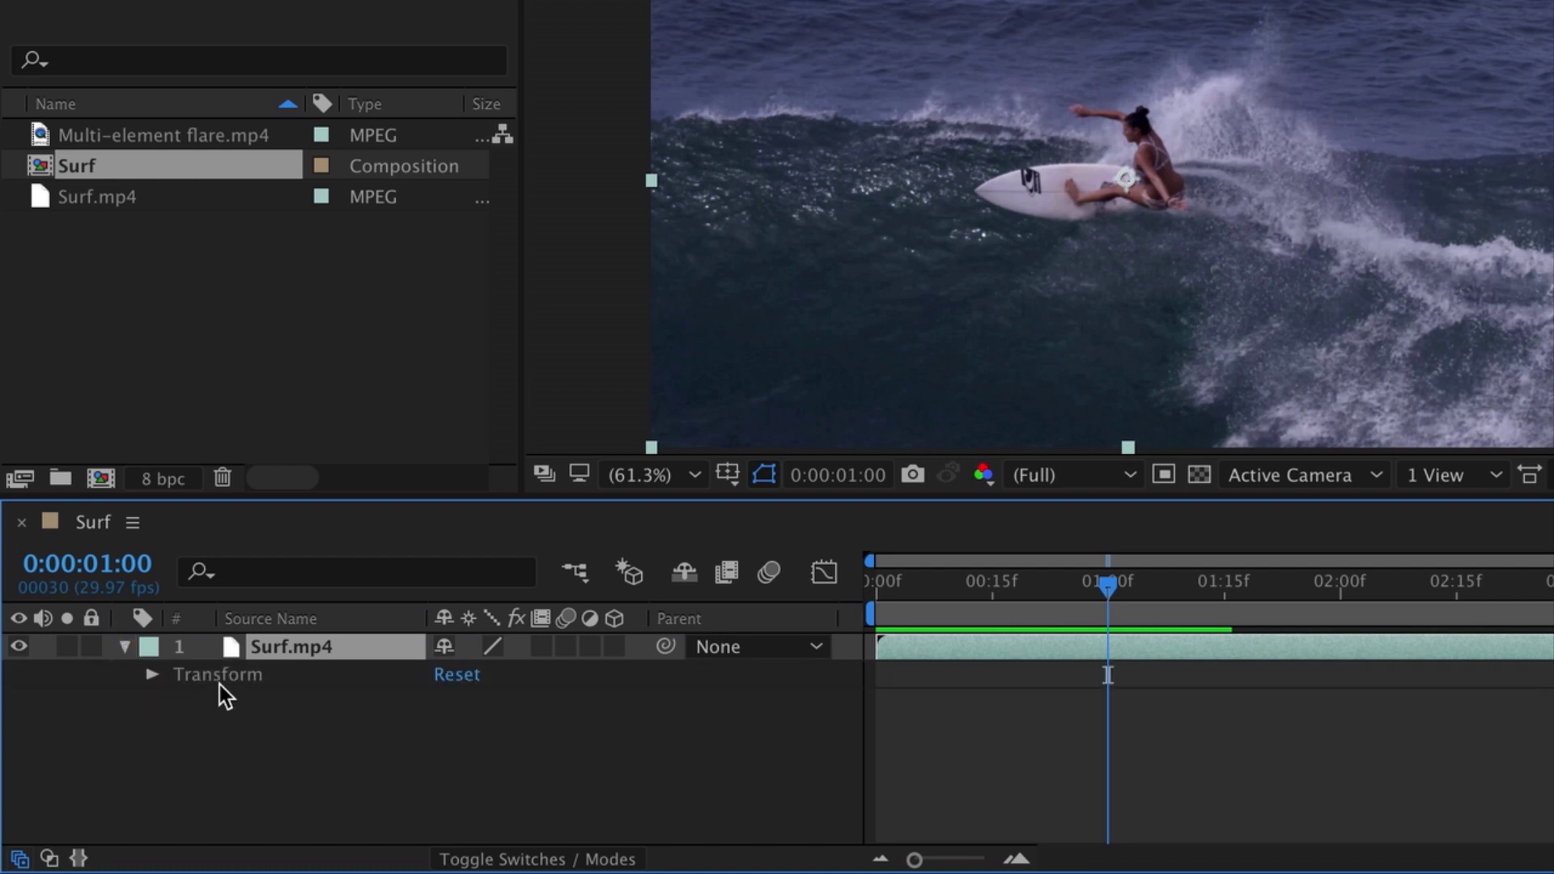
{"action": "left_click", "coordinate": [152, 675]}
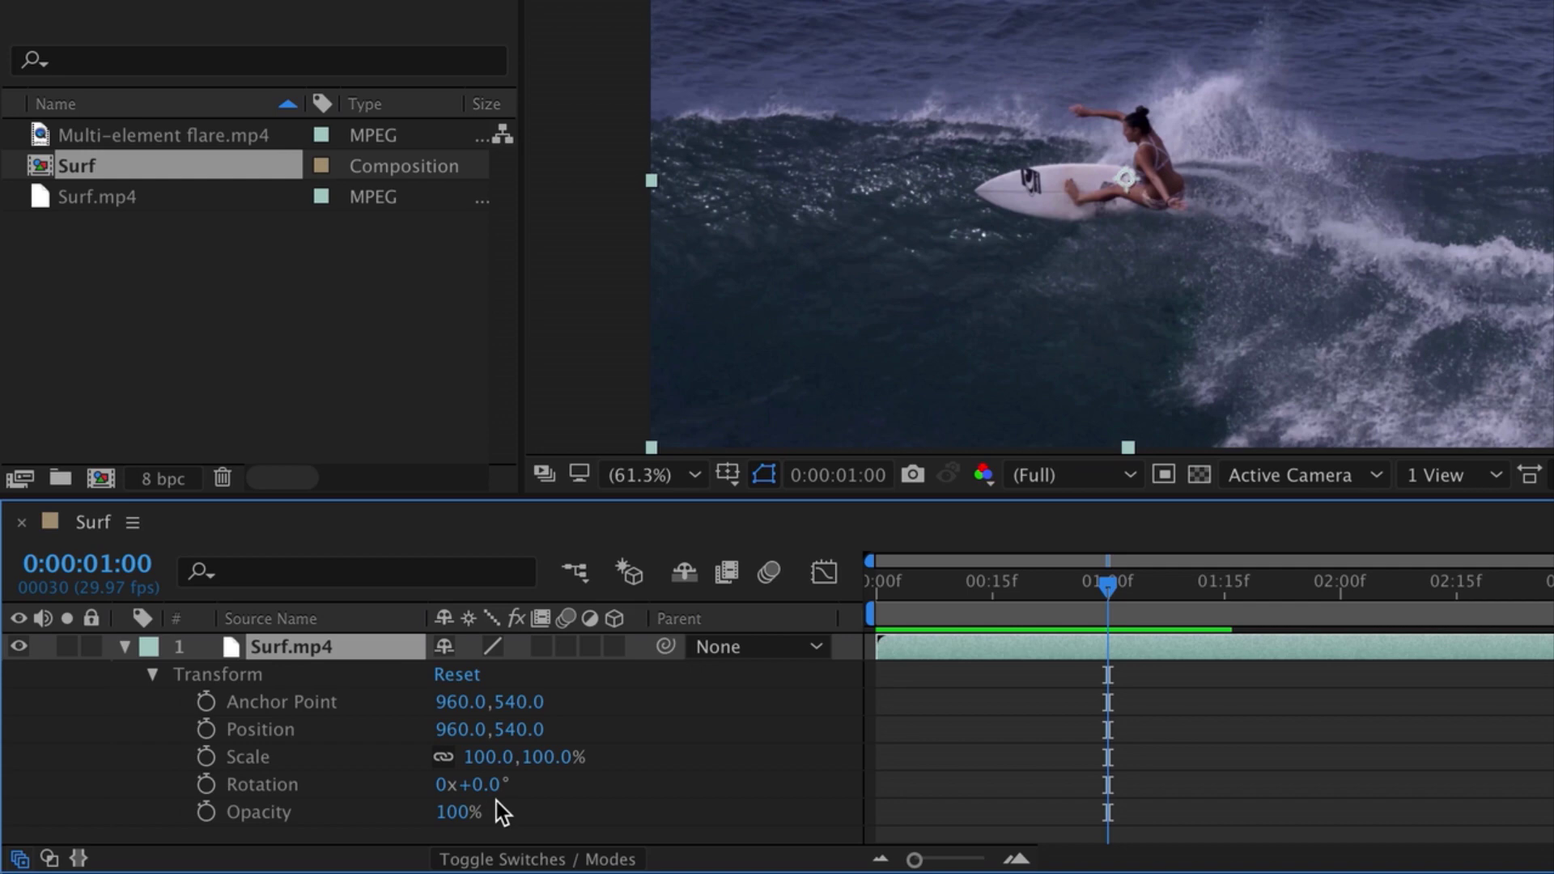
Step: Try rotating the Surf.mp4 layer to 48° and -27° and setting its horizontal anchor point to 847, and undo these changes
{"action": "left_click_drag", "start_coordinate": [481, 790], "coordinate": [554, 783]}
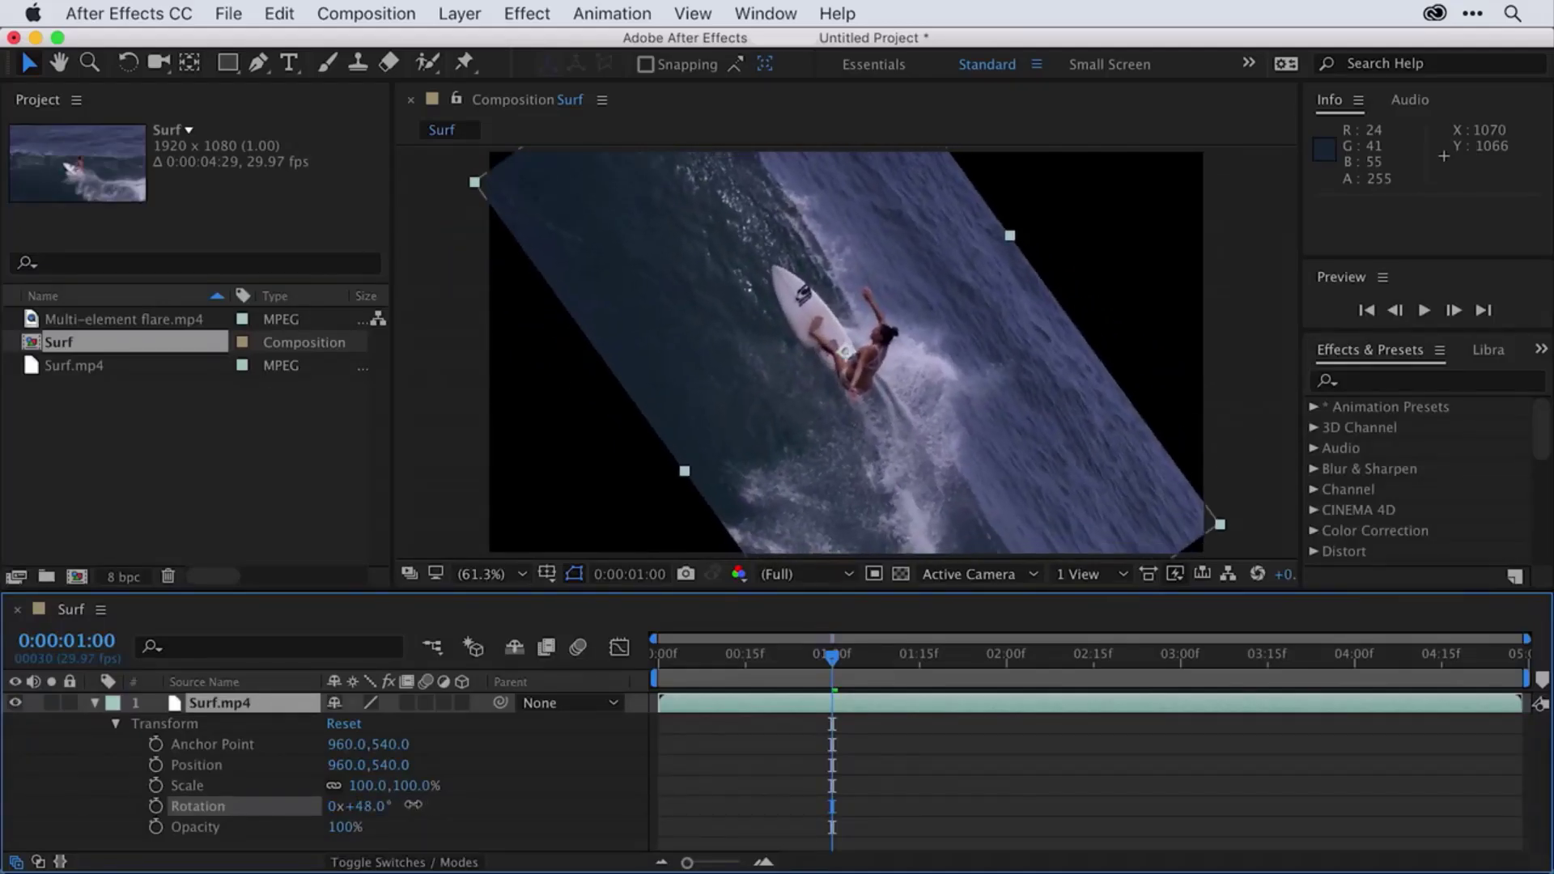
{"action": "left_click_drag", "start_coordinate": [356, 806], "coordinate": [308, 806]}
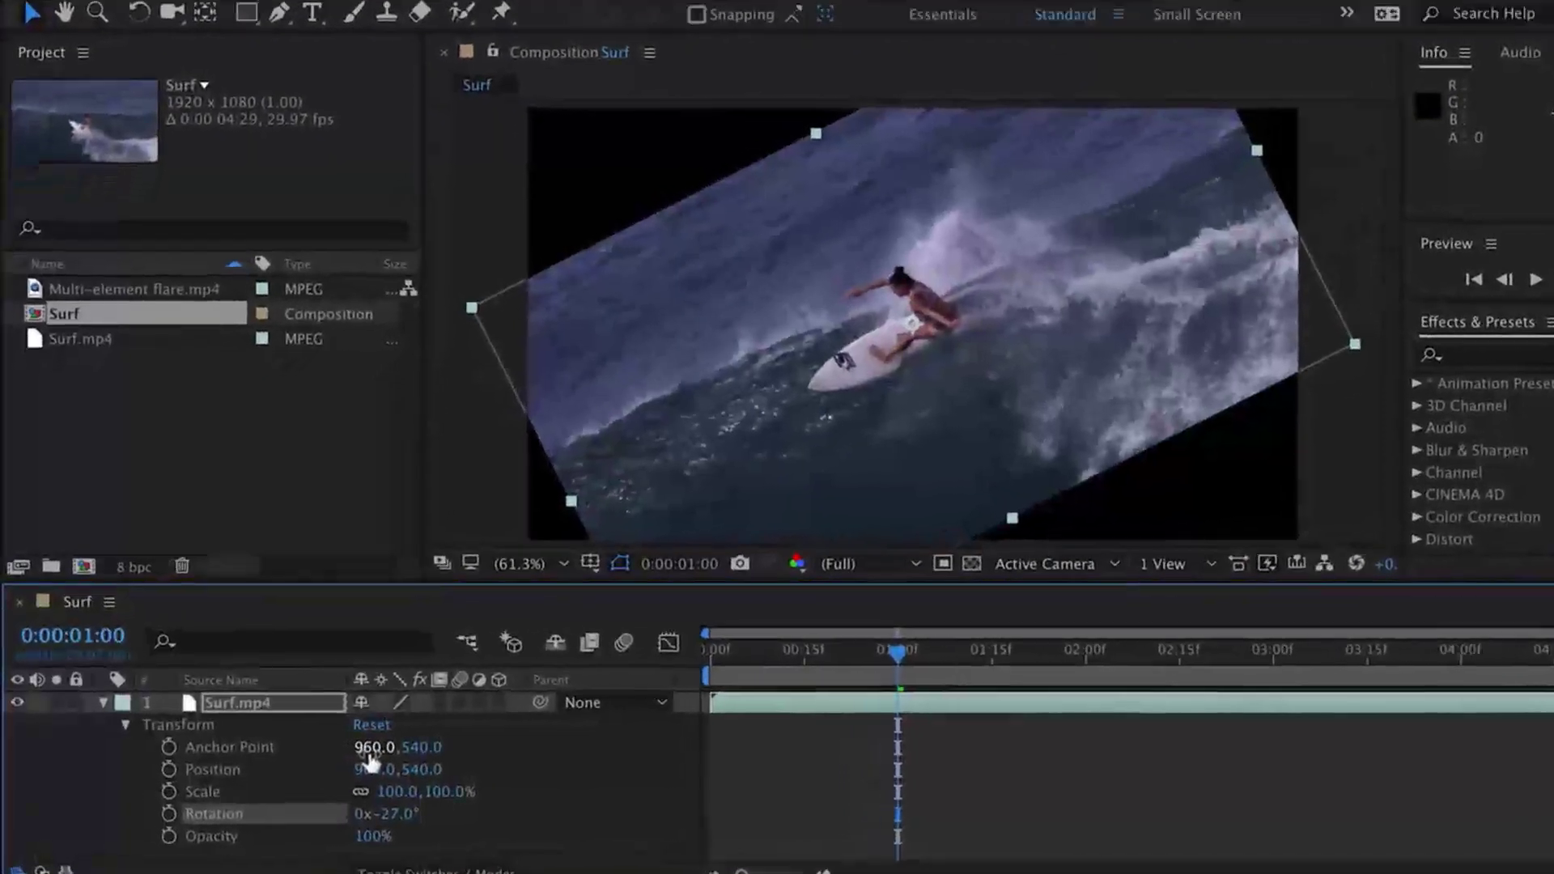
{"action": "left_click_drag", "start_coordinate": [371, 761], "coordinate": [207, 732]}
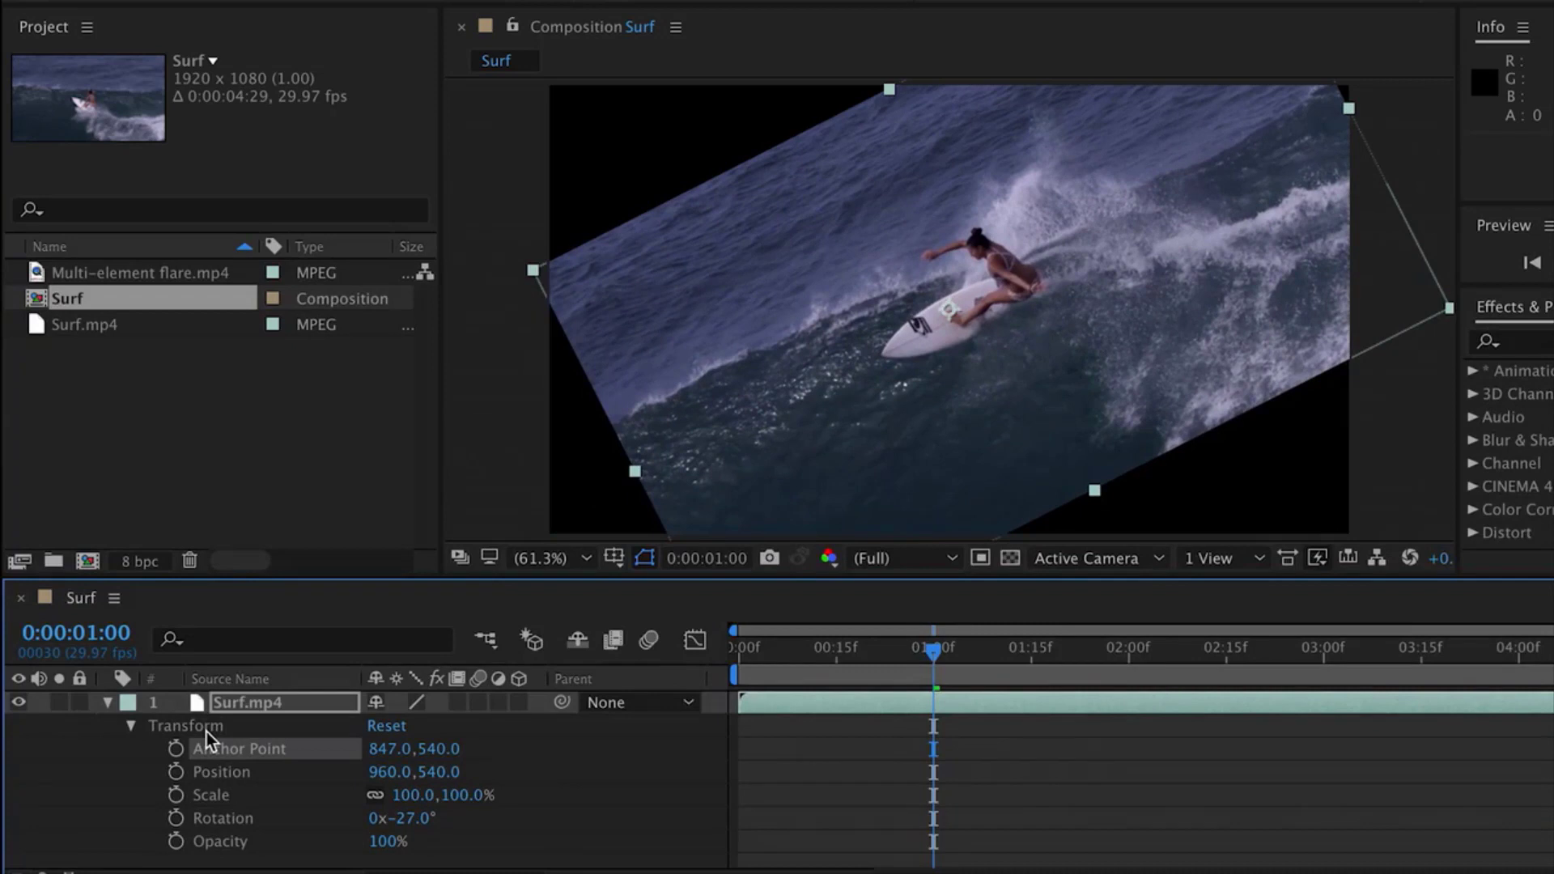
{"action": "key", "text": "ctrl+z"}
{"action": "key", "text": "ctrl+z"}
{"action": "key", "text": "ctrl+z"}
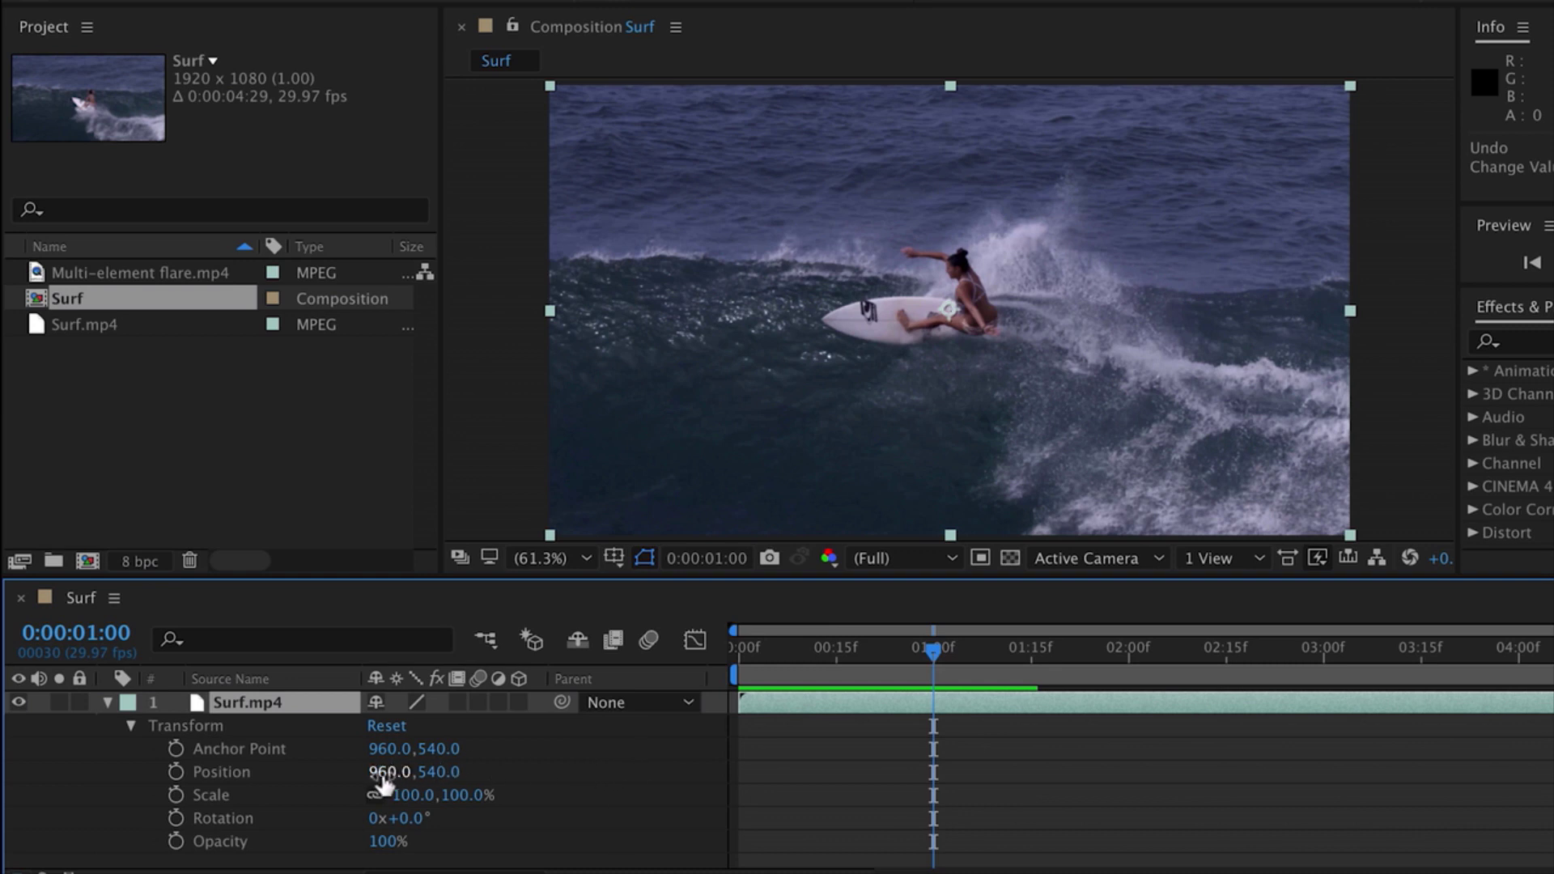
Step: Try position 1021, 582 and scales of 54% and unlinked 79 by 54% on the Surf.mp4 layer, and undo these changes
{"action": "left_click_drag", "start_coordinate": [383, 782], "coordinate": [499, 779]}
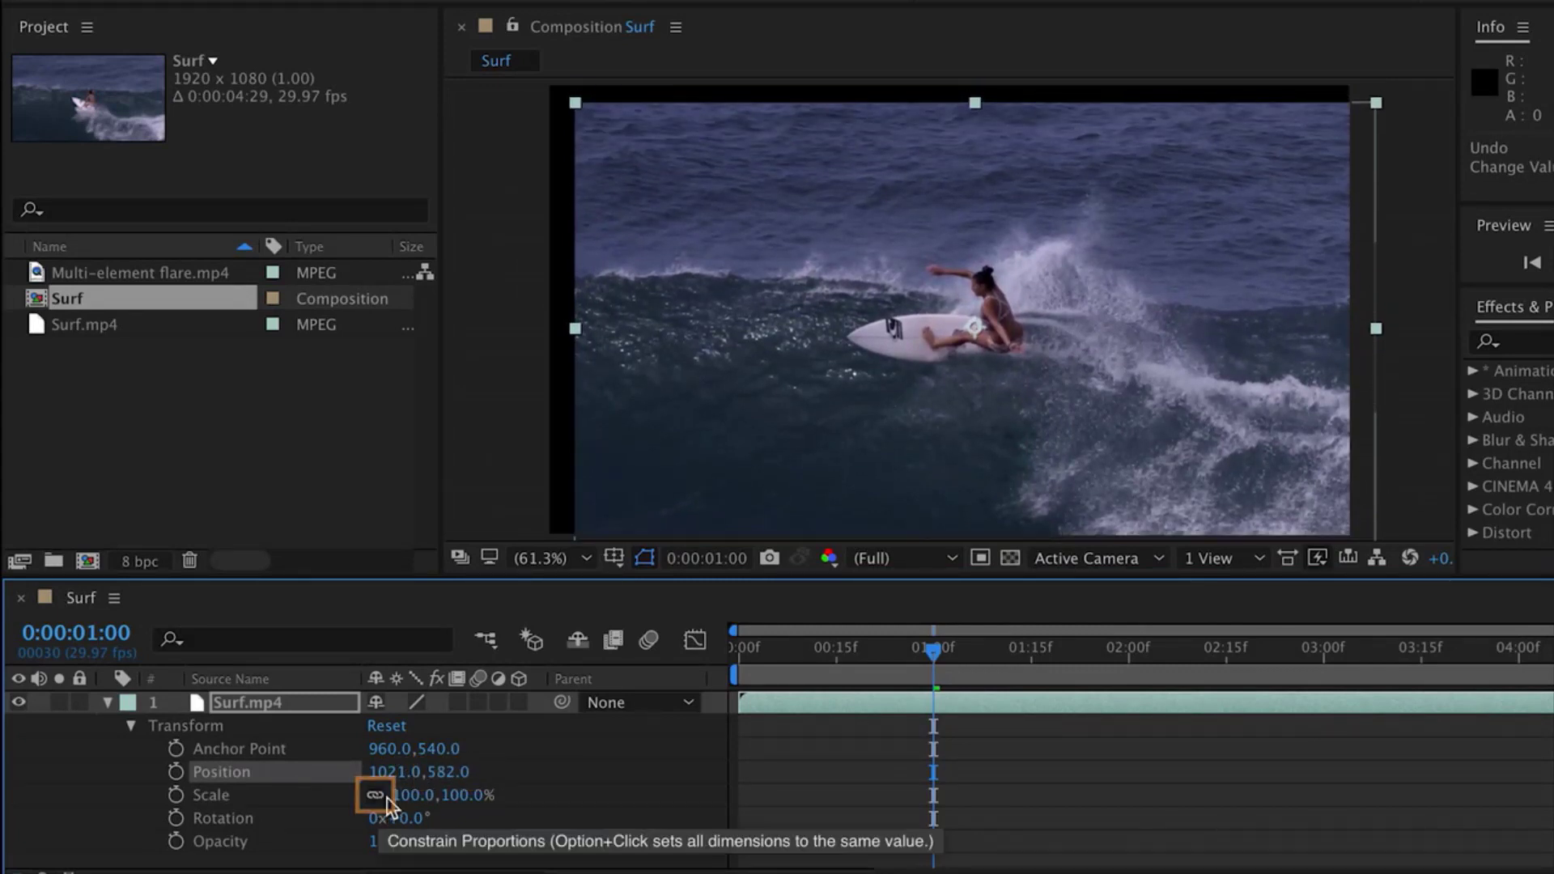
{"action": "left_click_drag", "start_coordinate": [407, 795], "coordinate": [357, 814]}
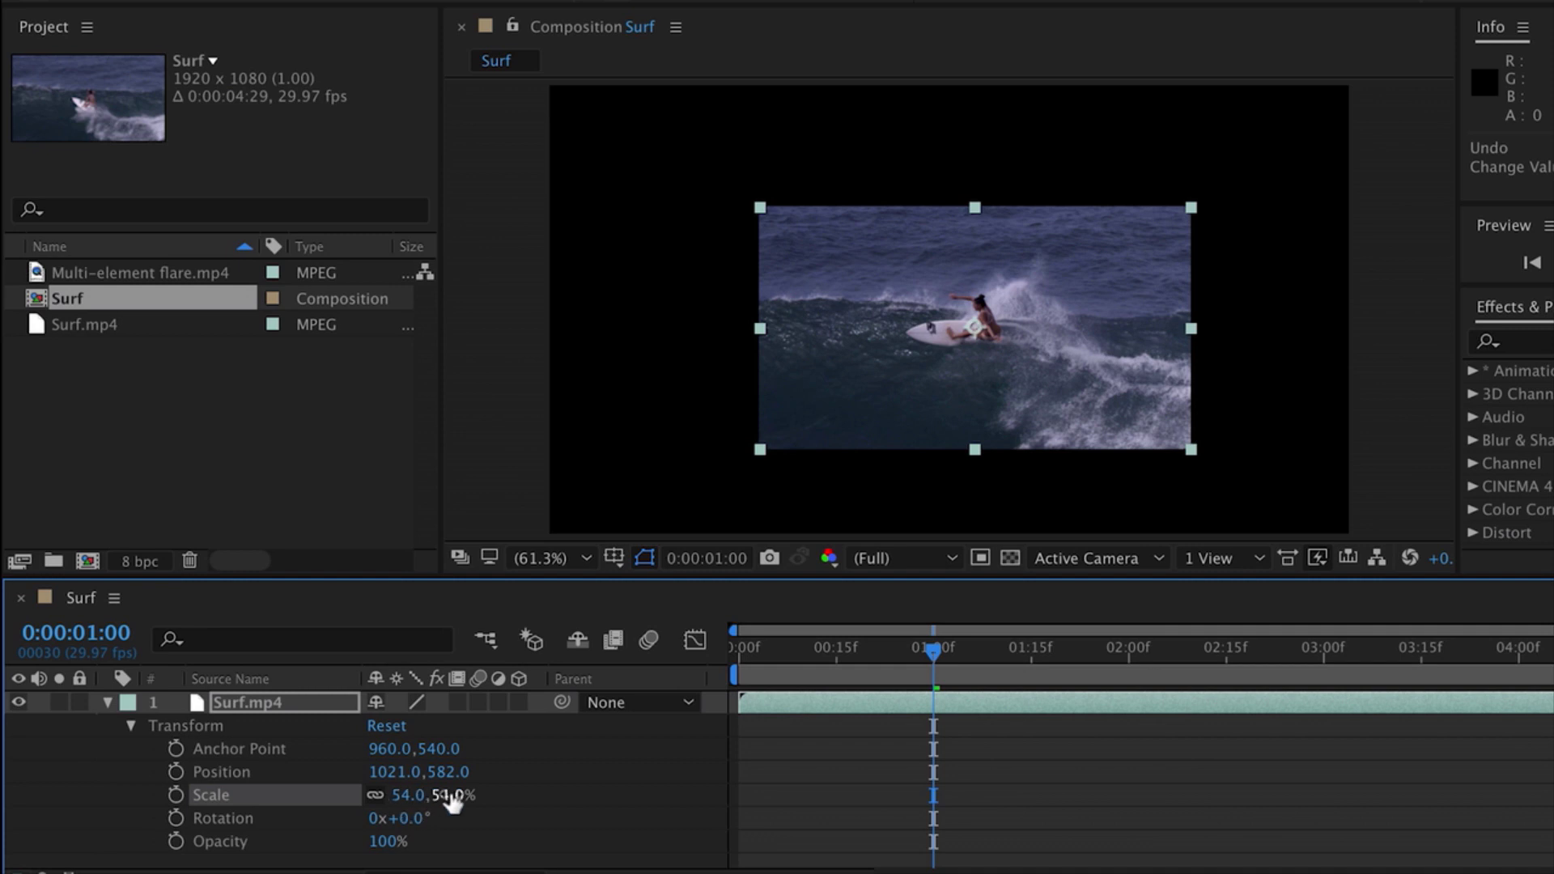
{"action": "left_click", "coordinate": [375, 796]}
{"action": "mouse_move", "coordinate": [410, 802]}
{"action": "left_mouse_down"}
{"action": "mouse_move", "coordinate": [377, 798]}
{"action": "mouse_move", "coordinate": [452, 779]}
{"action": "mouse_move", "coordinate": [434, 782]}
{"action": "left_mouse_up"}
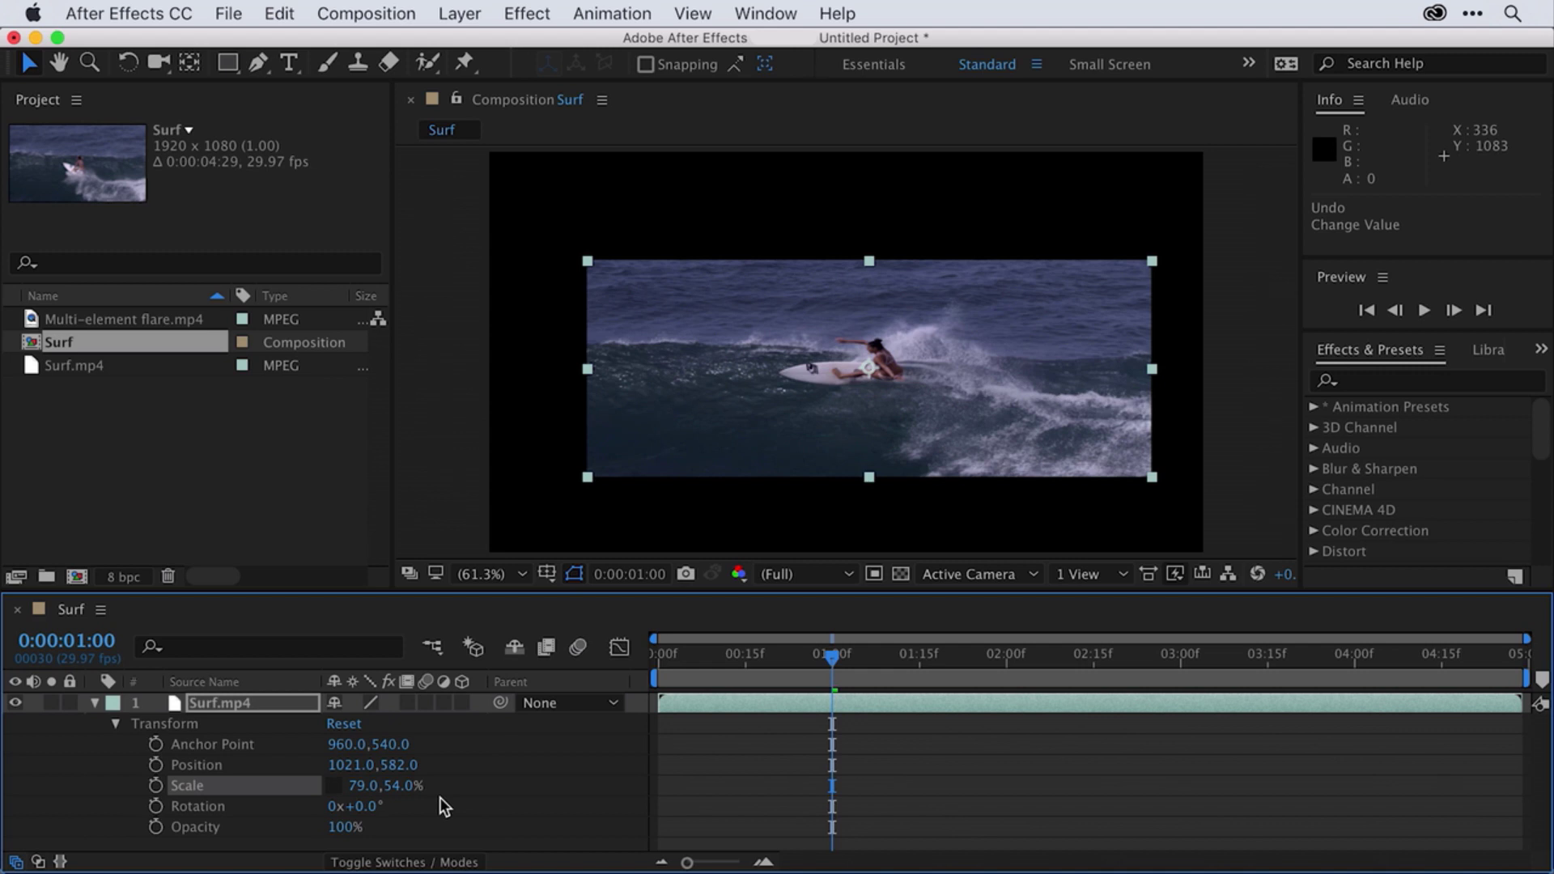
{"action": "key", "text": "super+z"}
{"action": "key", "text": "super+z"}
{"action": "key", "text": "super+z"}
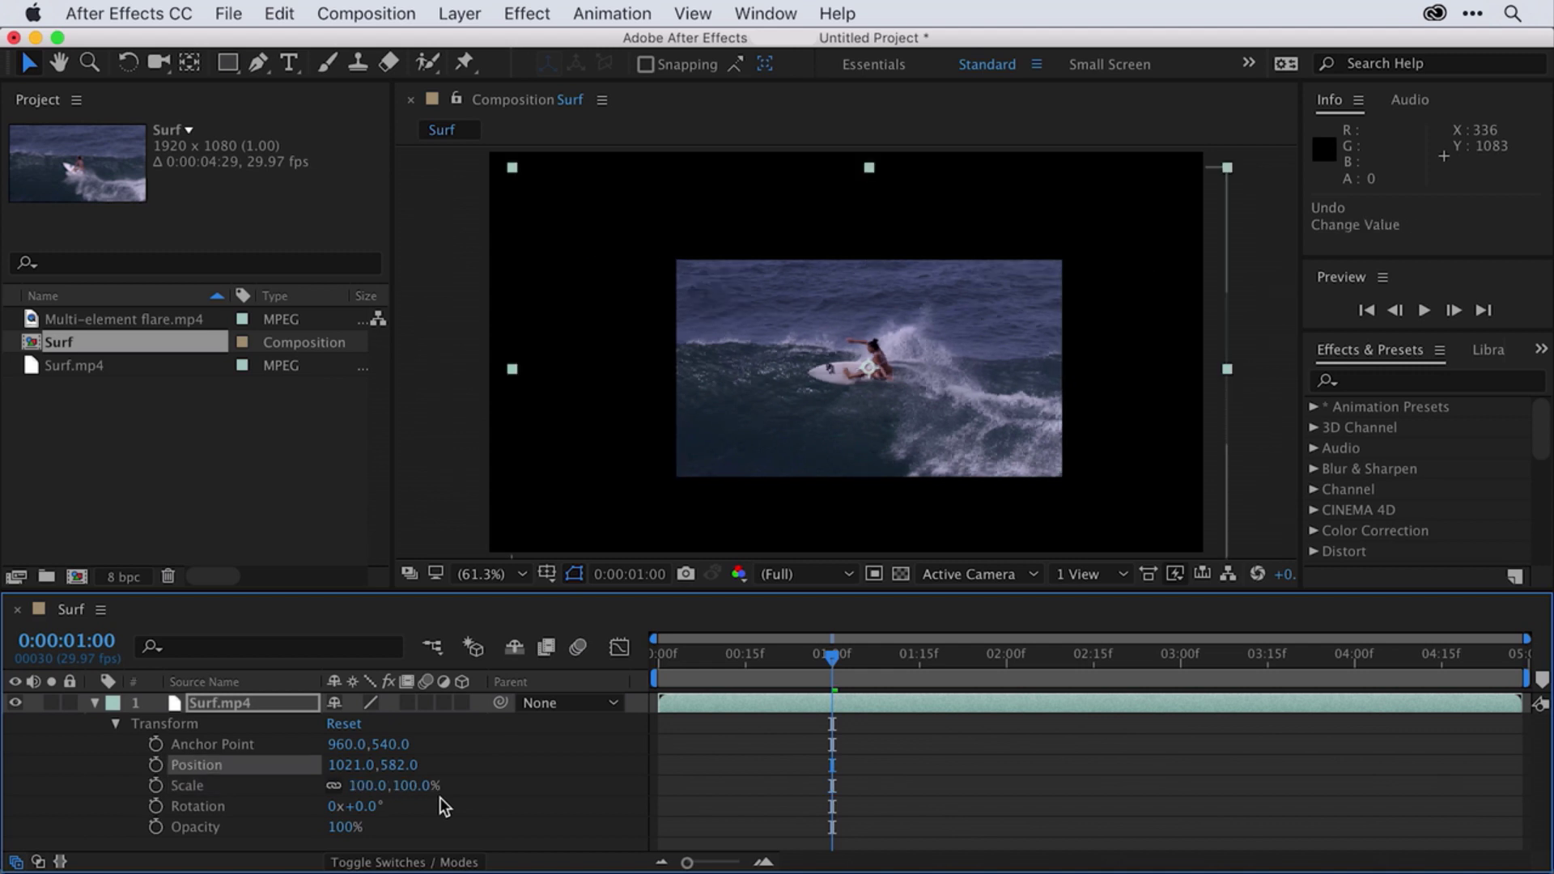
{"action": "key", "text": "super+z"}
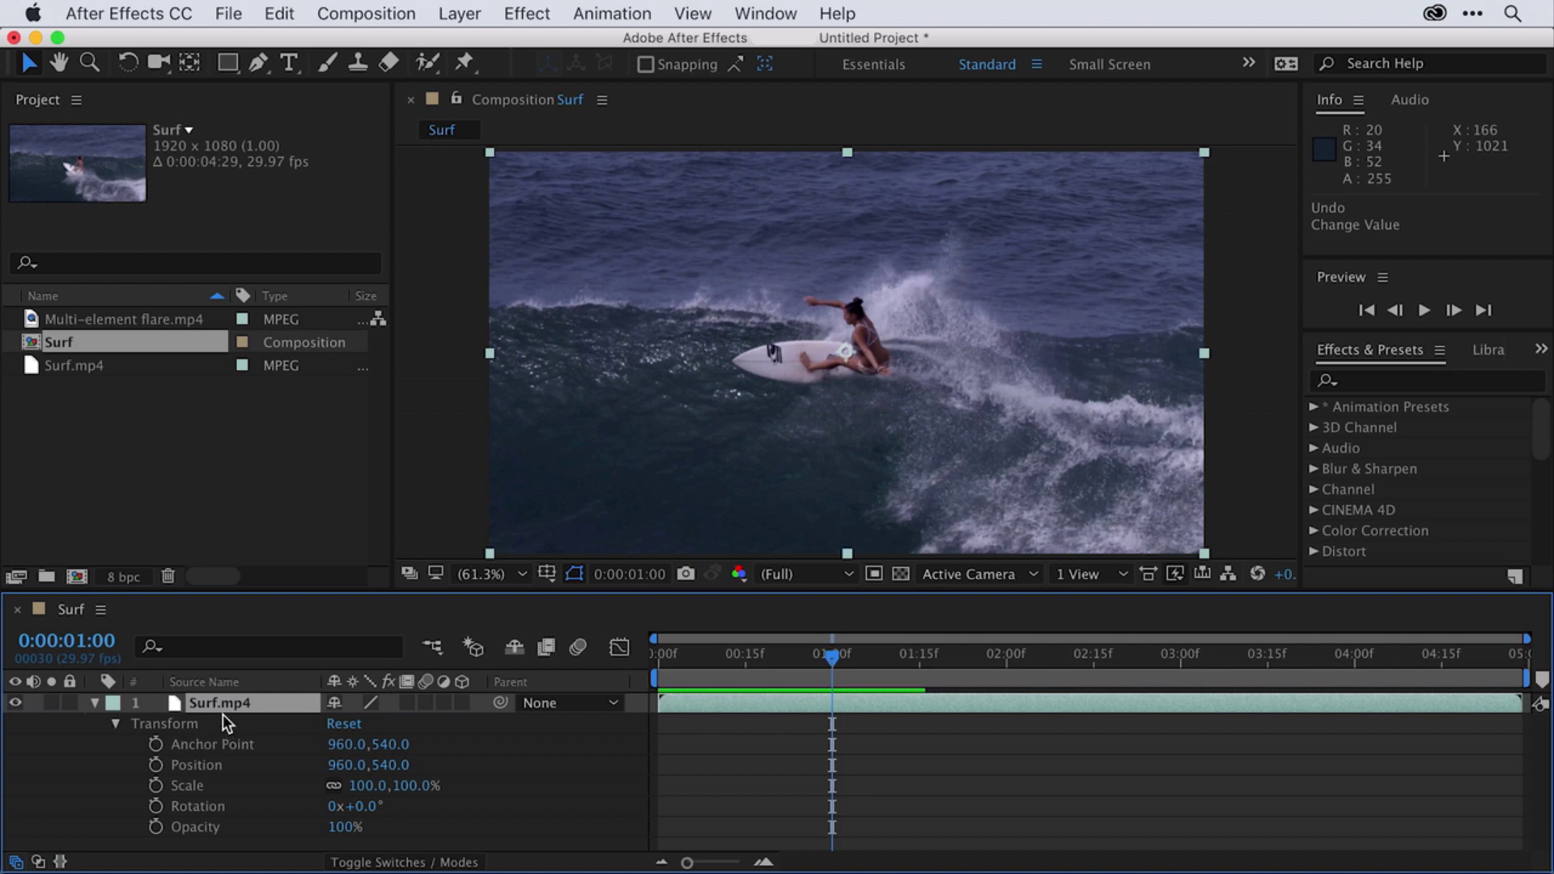
Step: With the Surf.mp4 layer selected, look through the available effect categories, including Color Correction and Distort
{"action": "left_click", "coordinate": [177, 698]}
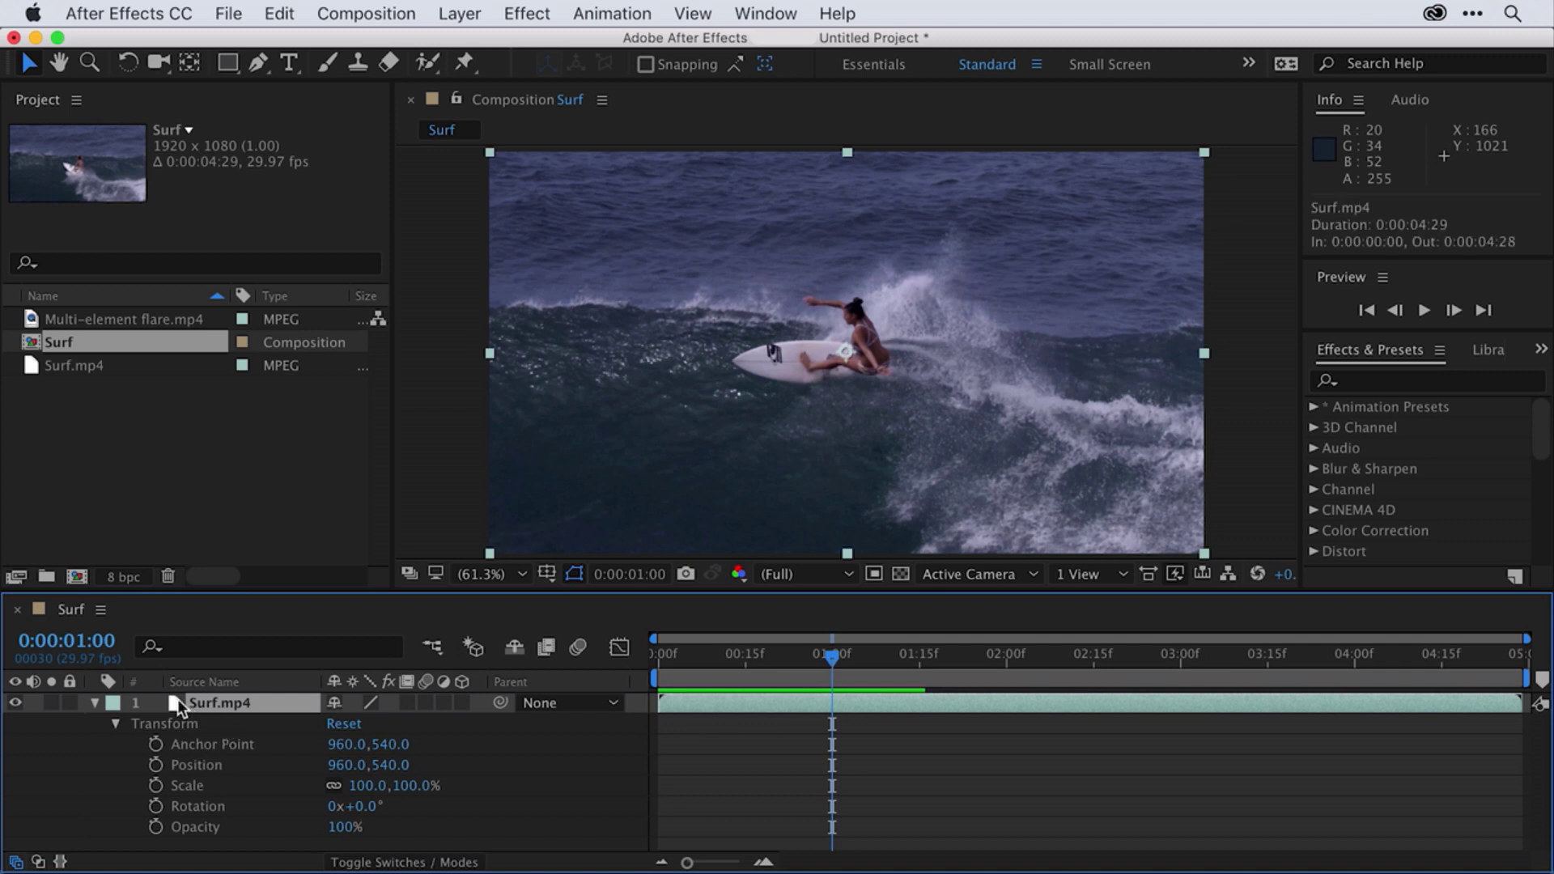
{"action": "left_click", "coordinate": [533, 10]}
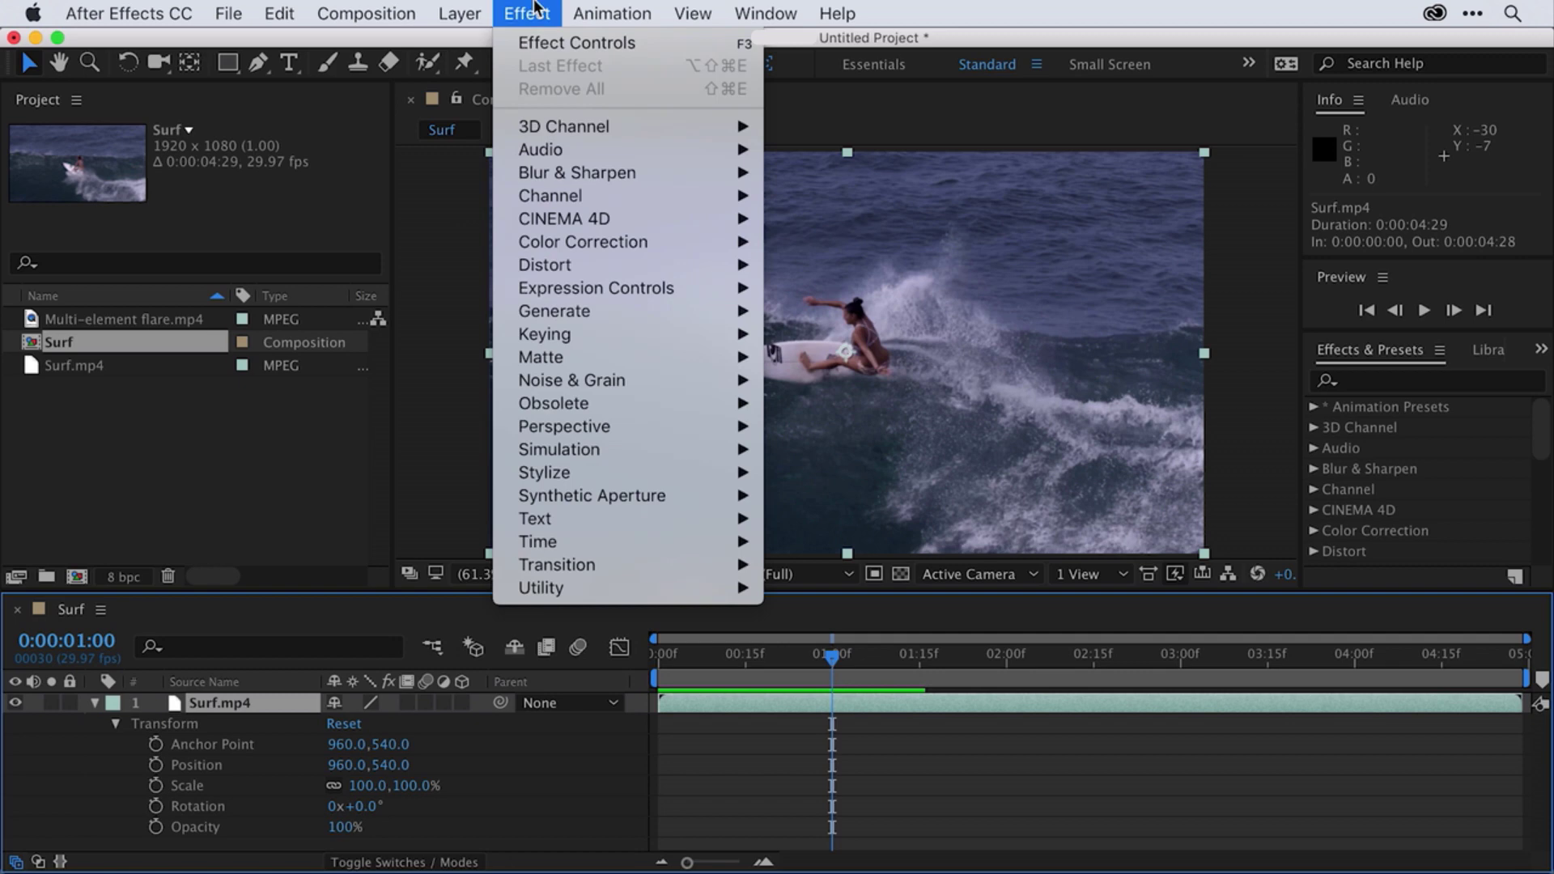
{"action": "mouse_move", "coordinate": [559, 175]}
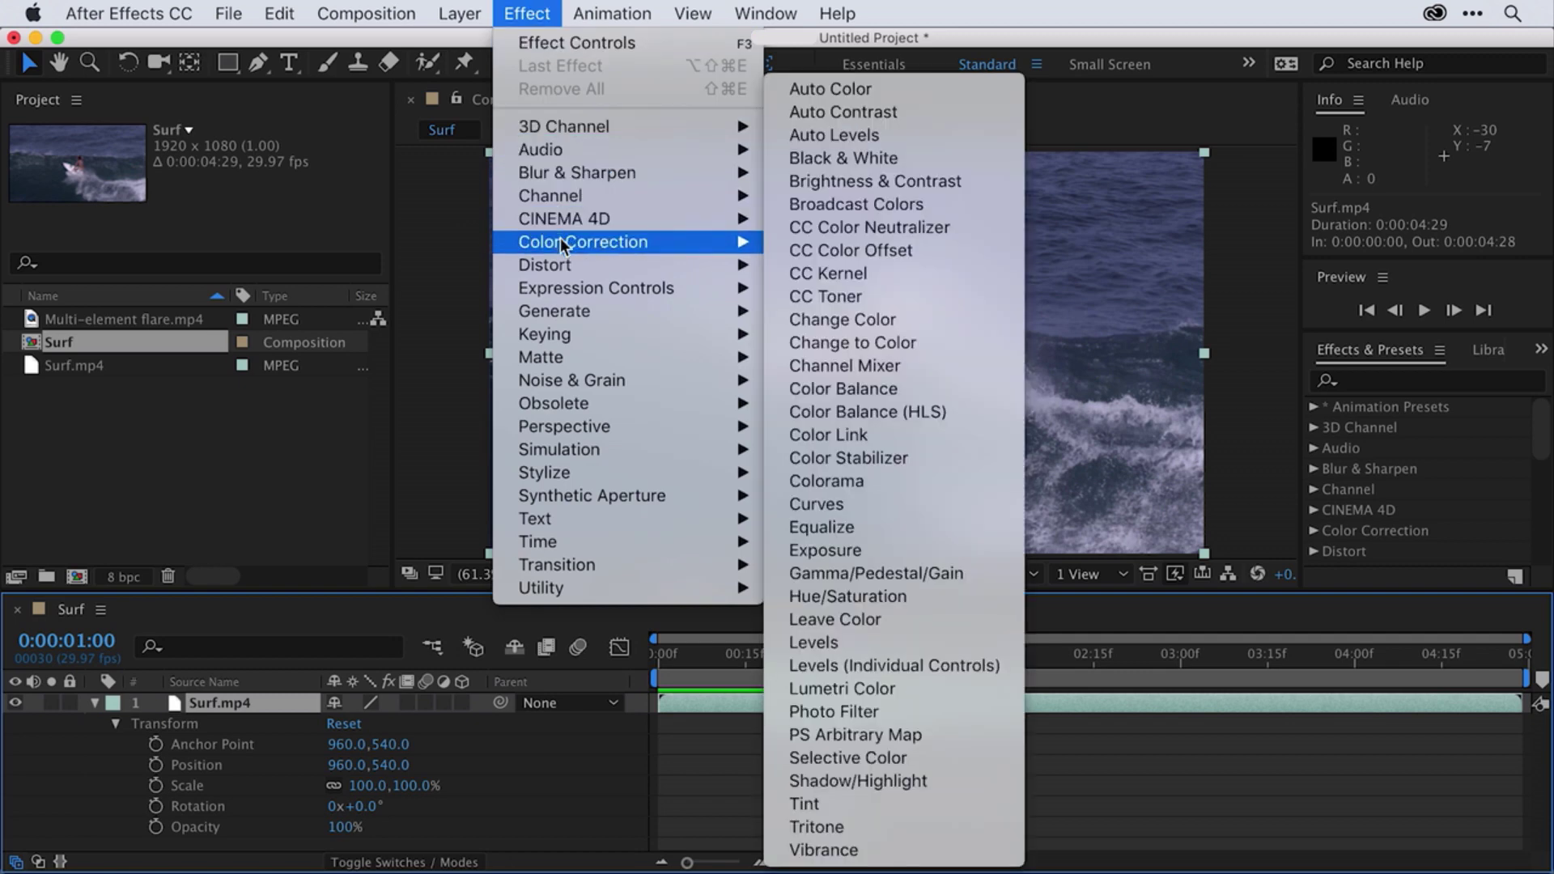
{"action": "mouse_move", "coordinate": [565, 271]}
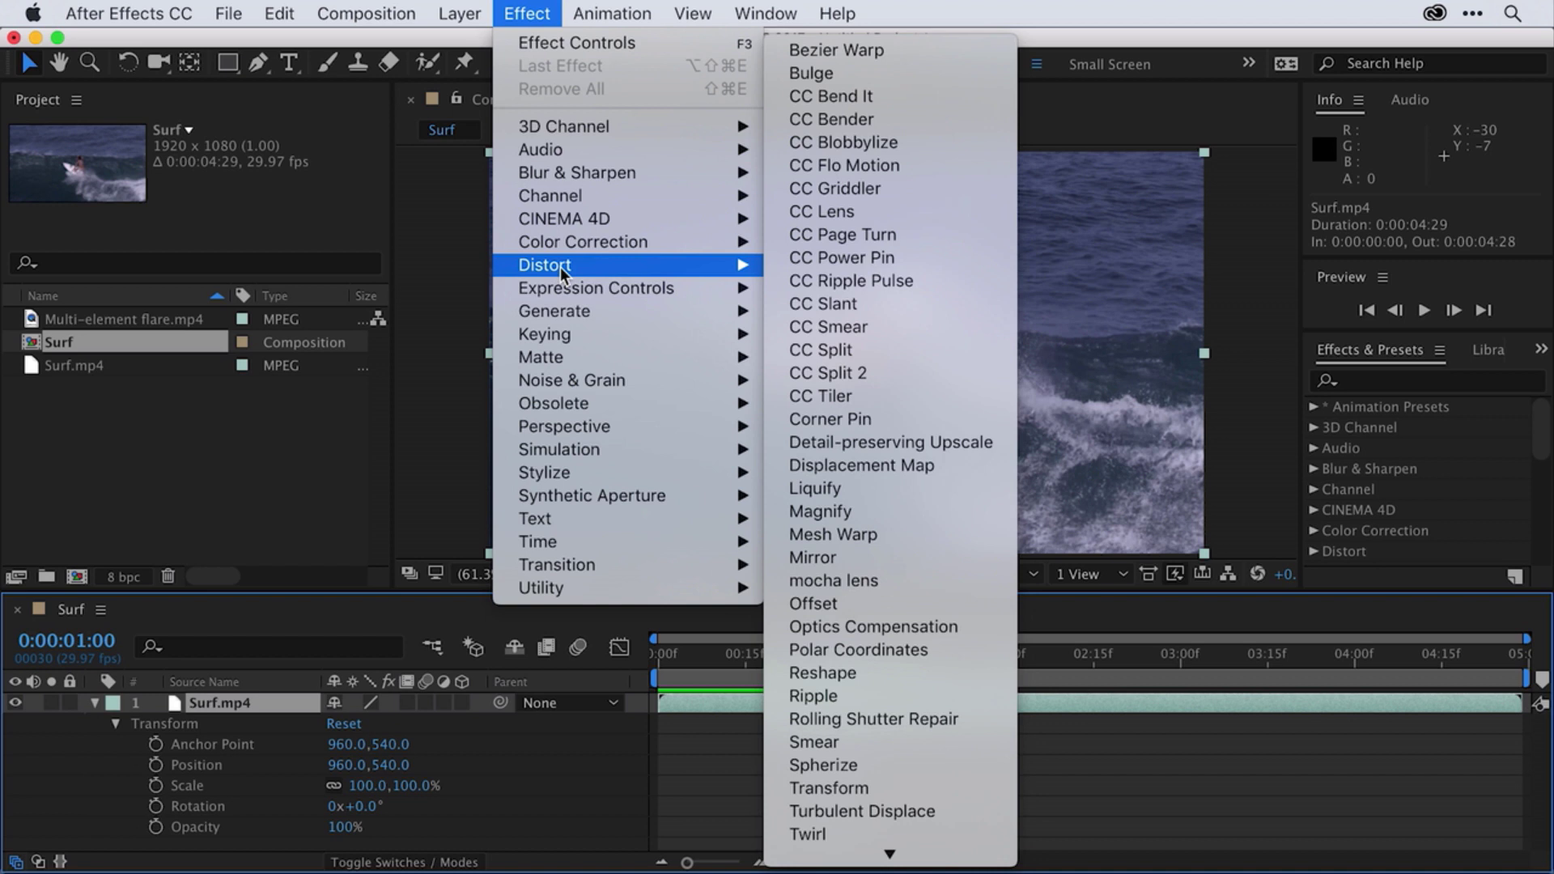
{"action": "mouse_move", "coordinate": [570, 245]}
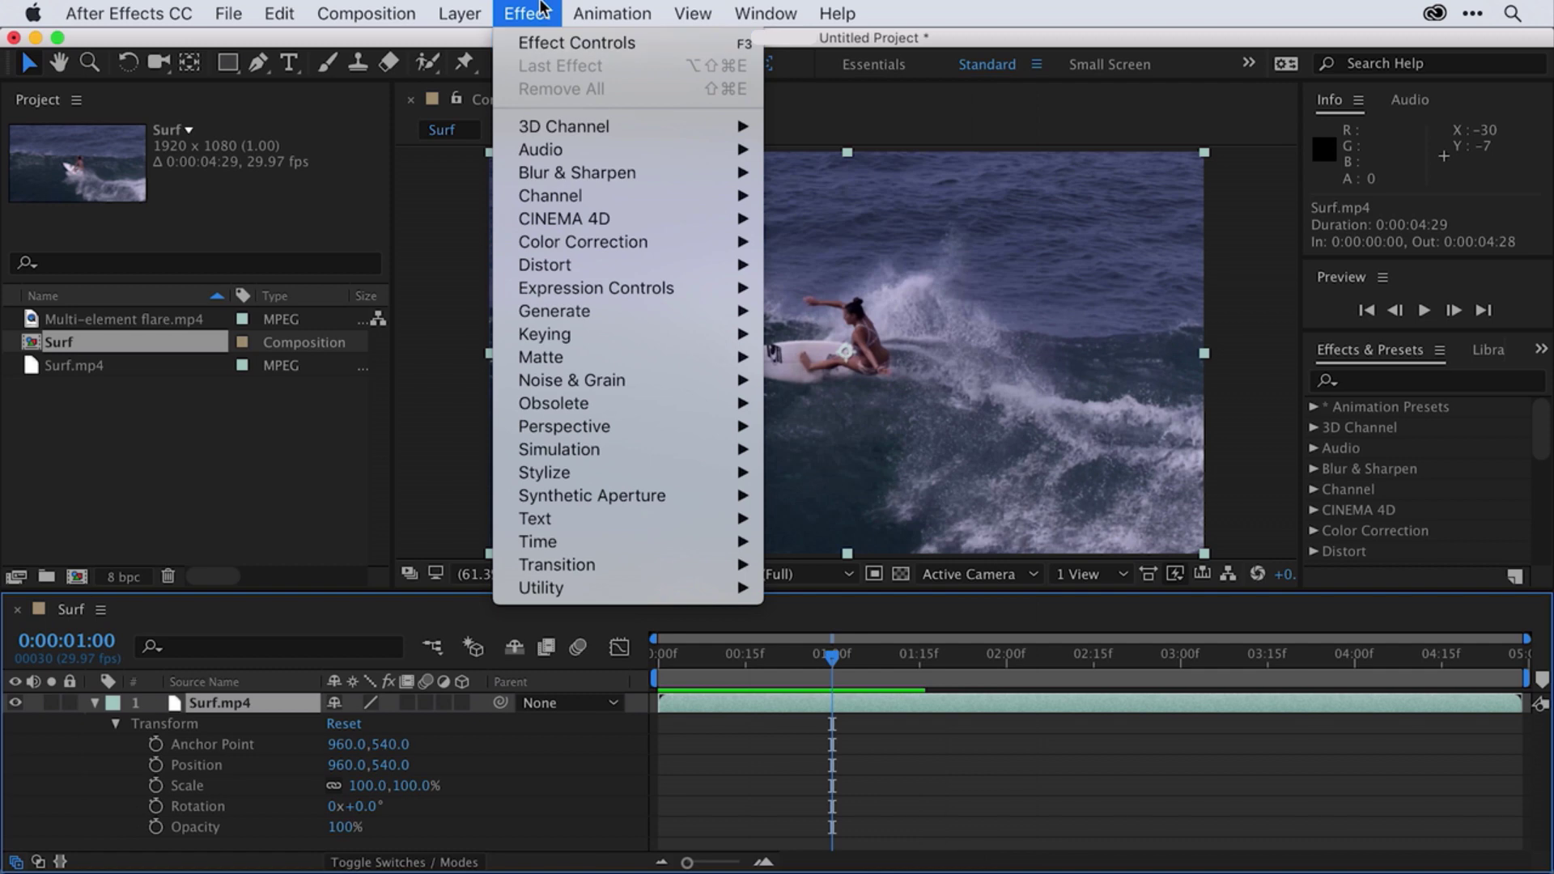
{"action": "left_click", "coordinate": [538, 11]}
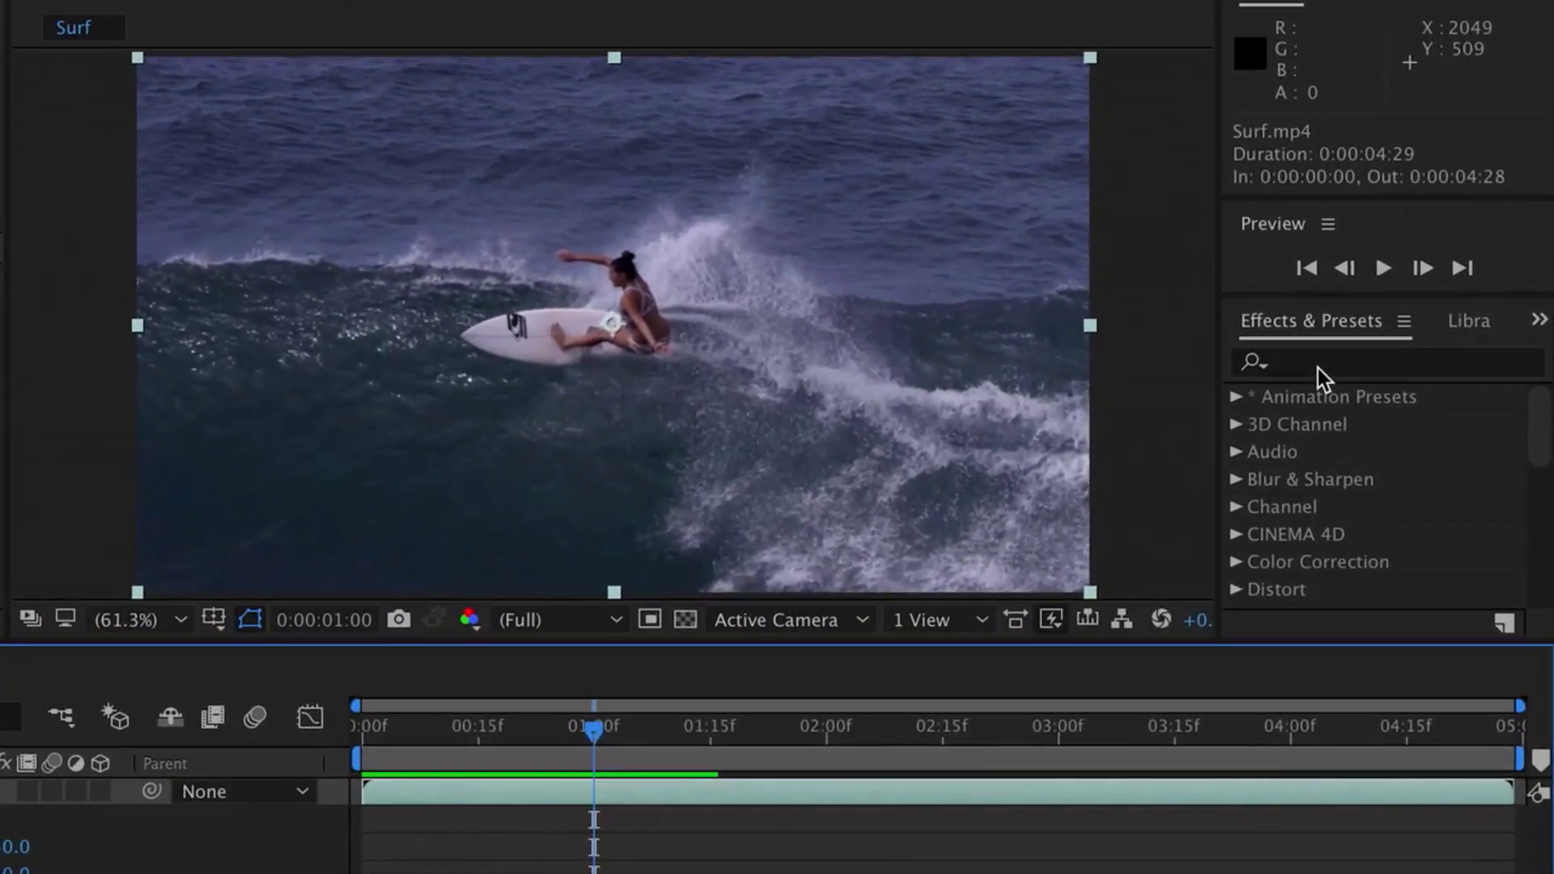
Step: Search the effects for "Lumet" and apply Lumetri Color to the Surf.mp4 layer
{"action": "left_click", "coordinate": [1318, 368]}
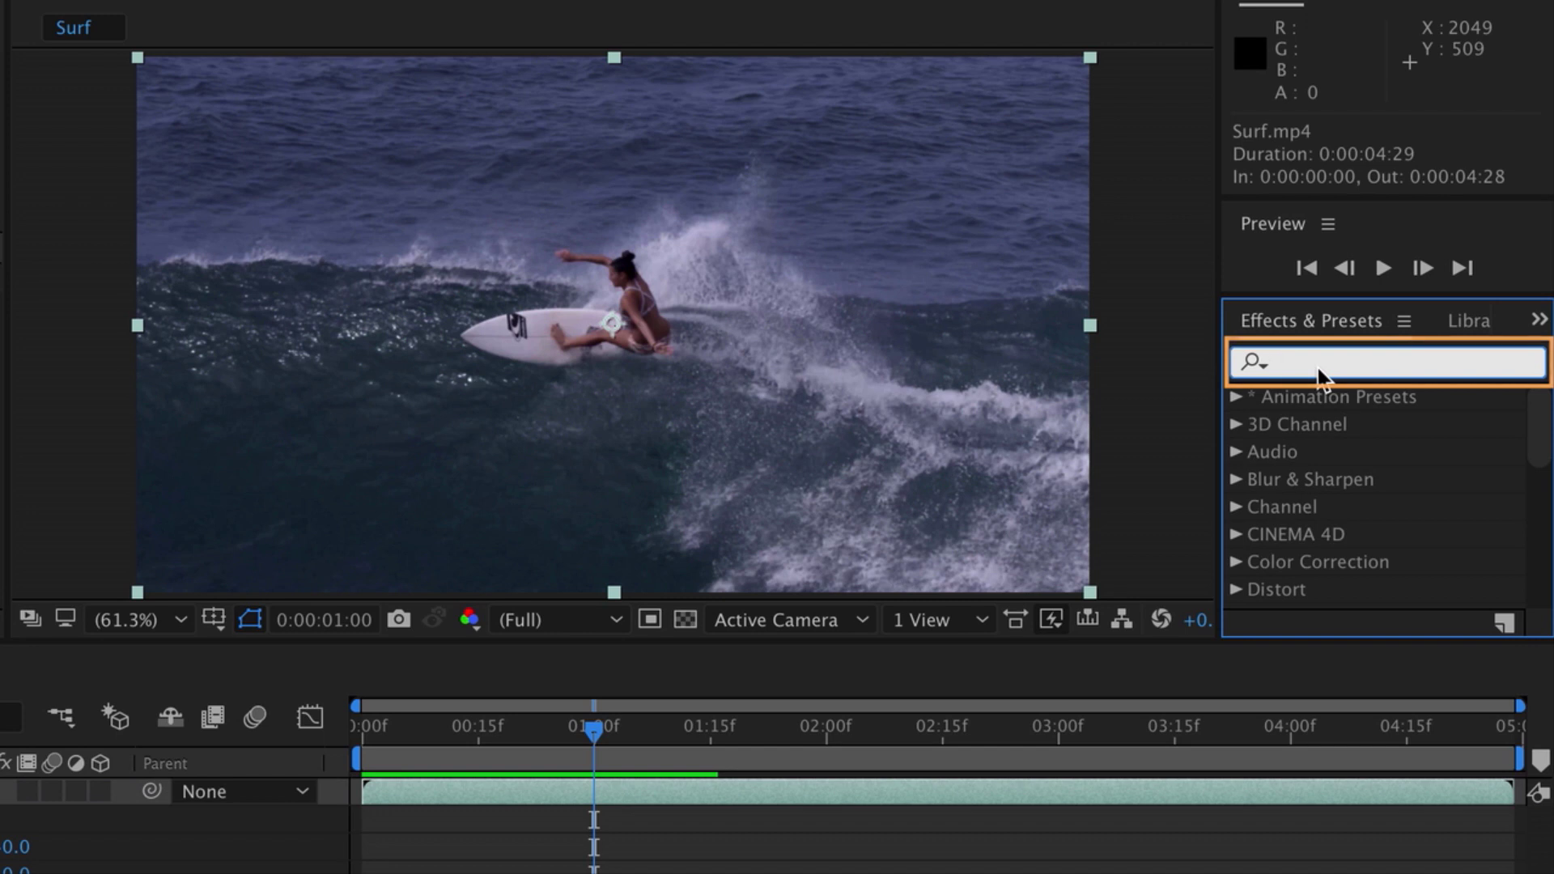
{"action": "type", "text": "Lumet"}
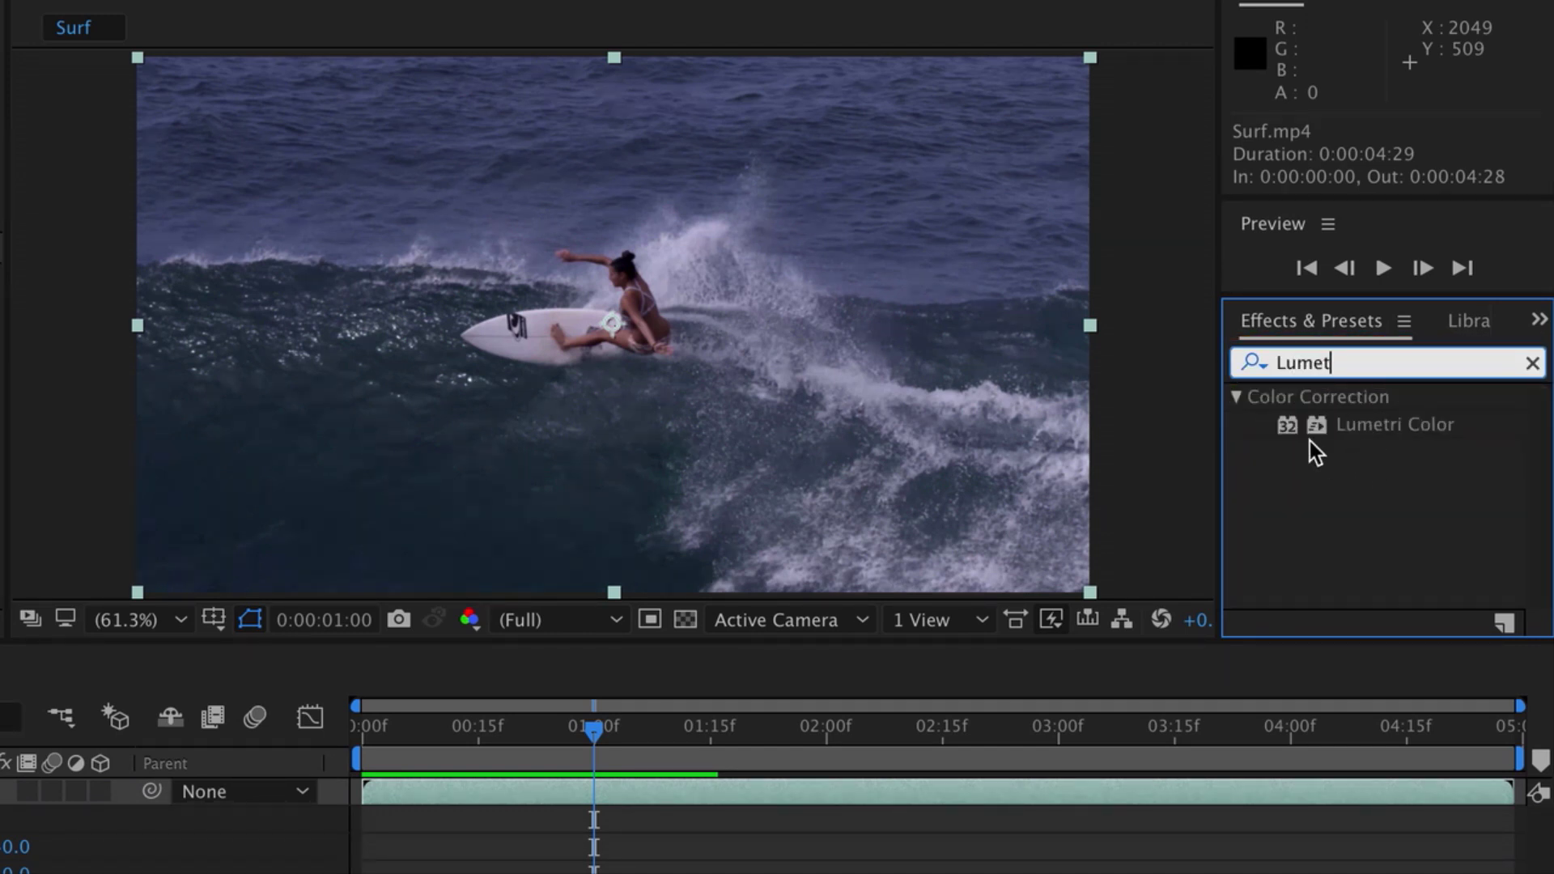
{"action": "left_click_drag", "start_coordinate": [1285, 424], "coordinate": [217, 711]}
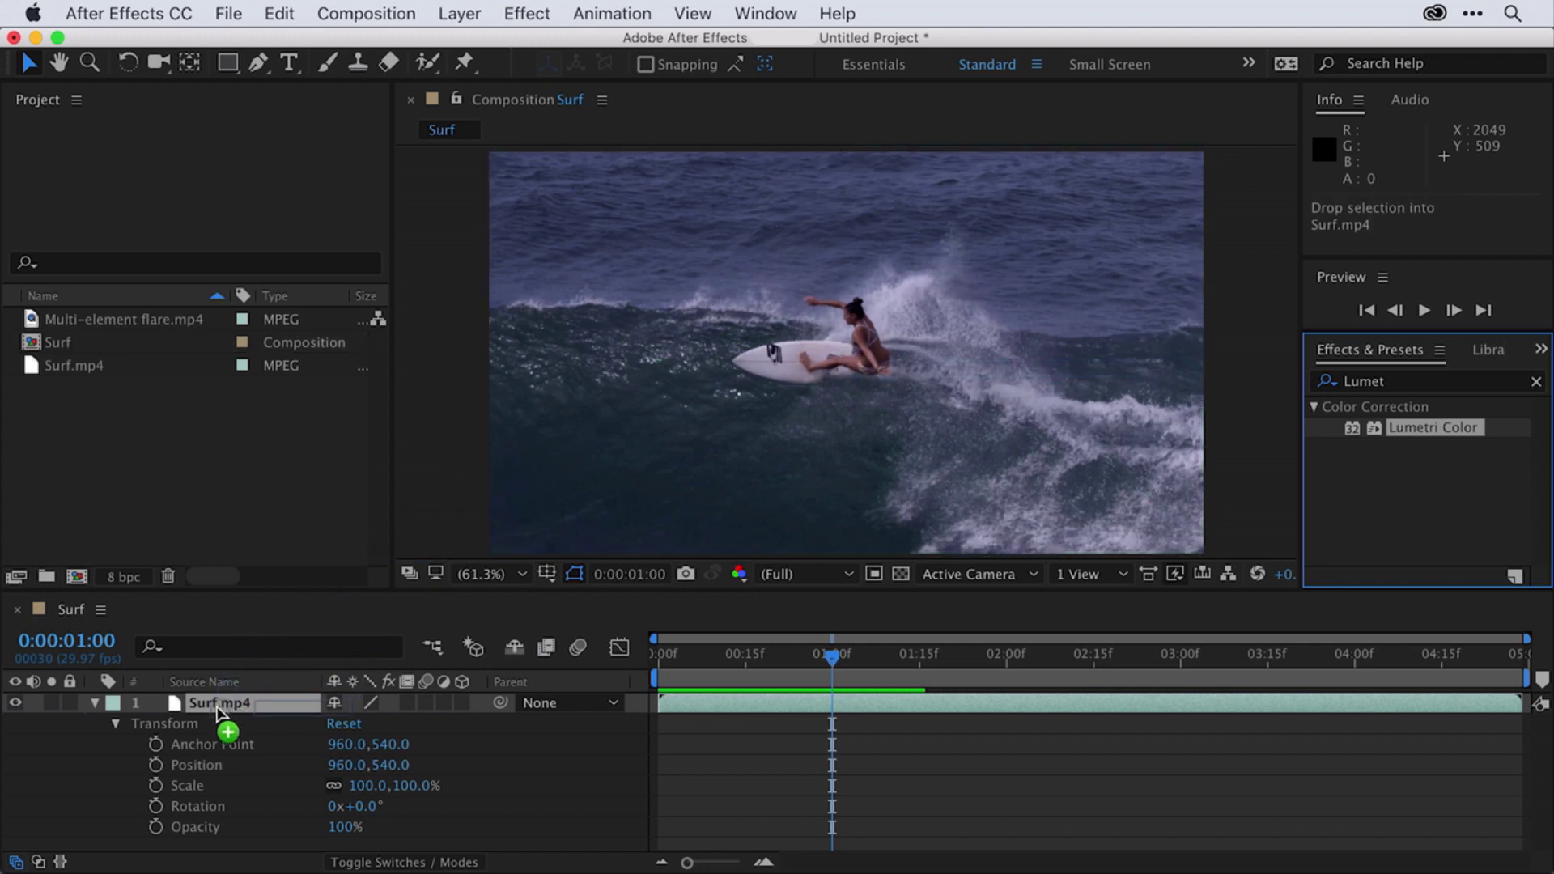
{"action": "left_click_drag", "start_coordinate": [217, 711], "coordinate": [219, 714]}
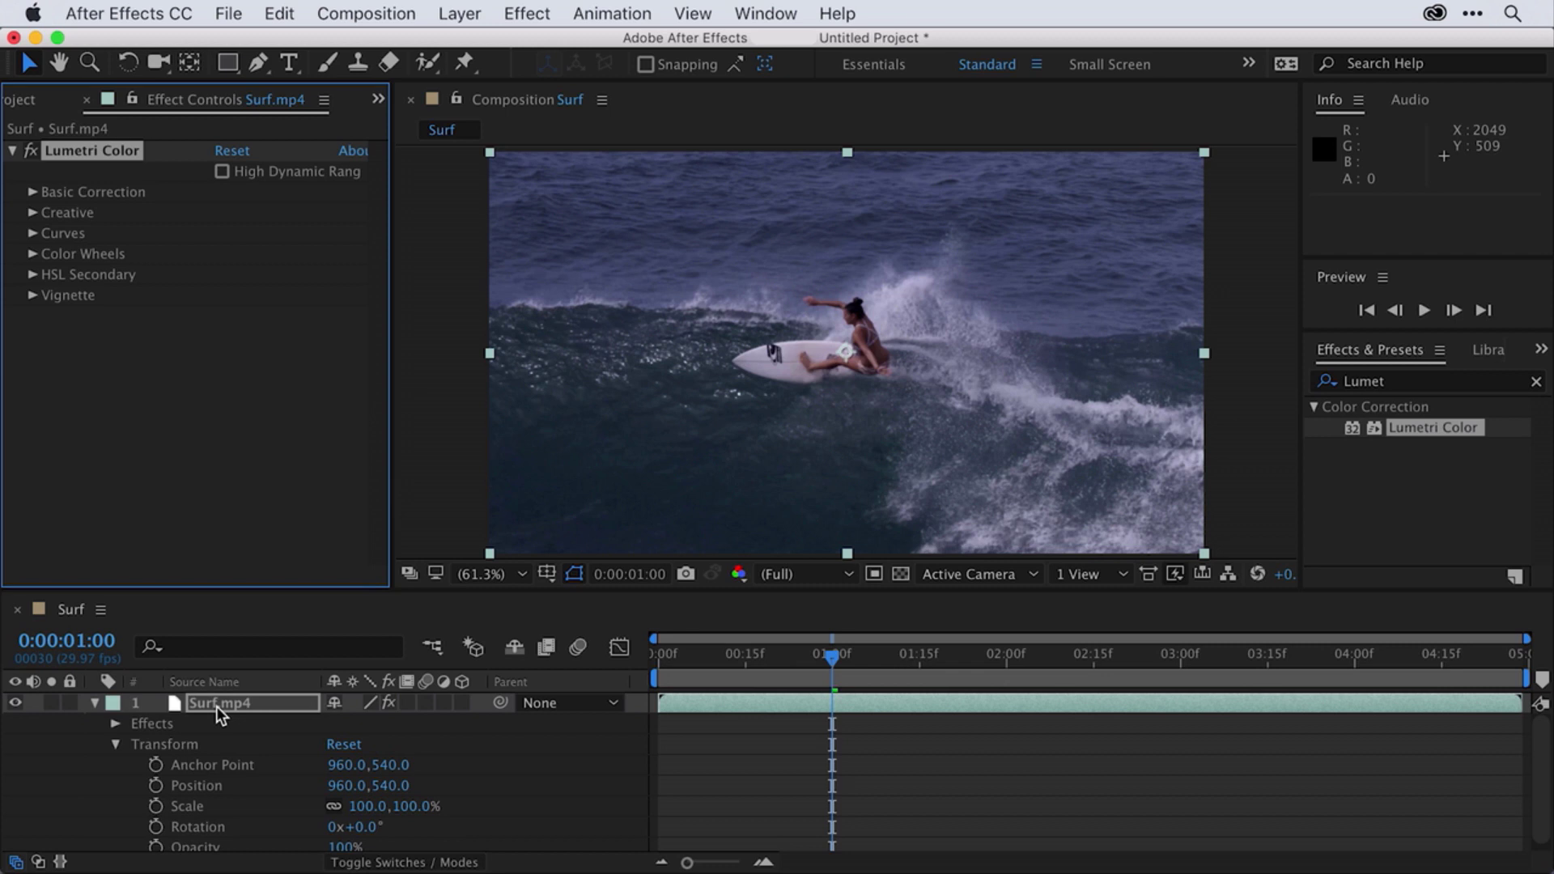
Step: Examine the Lumetri Color property groups under the Surf.mp4 layer in the timeline, and collapse the Effects group again
{"action": "left_click", "coordinate": [115, 725]}
{"action": "left_click", "coordinate": [115, 724]}
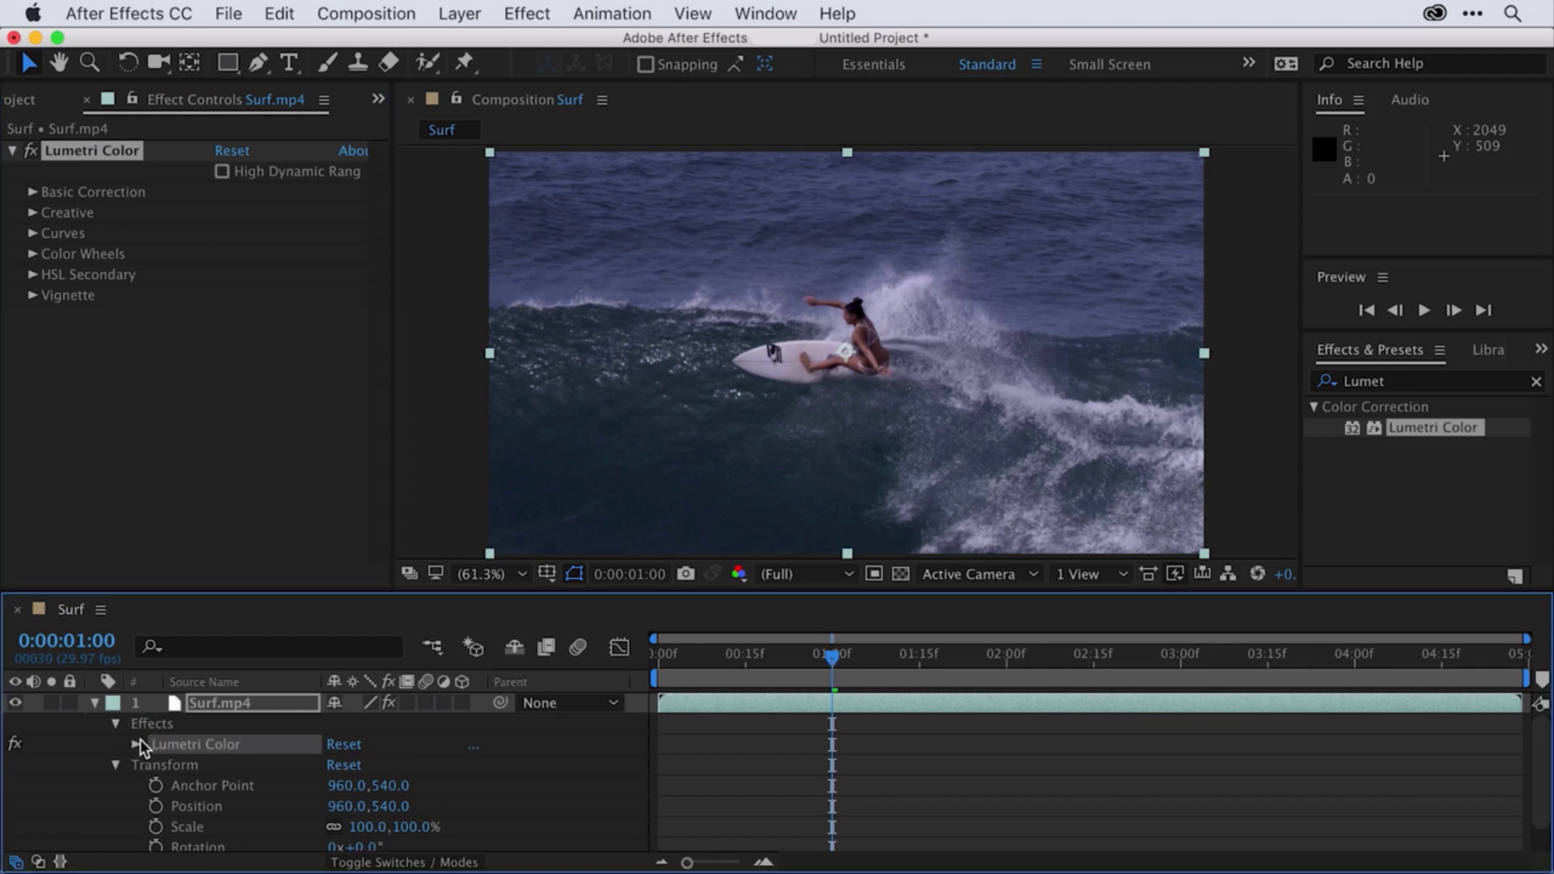
{"action": "left_click", "coordinate": [136, 745]}
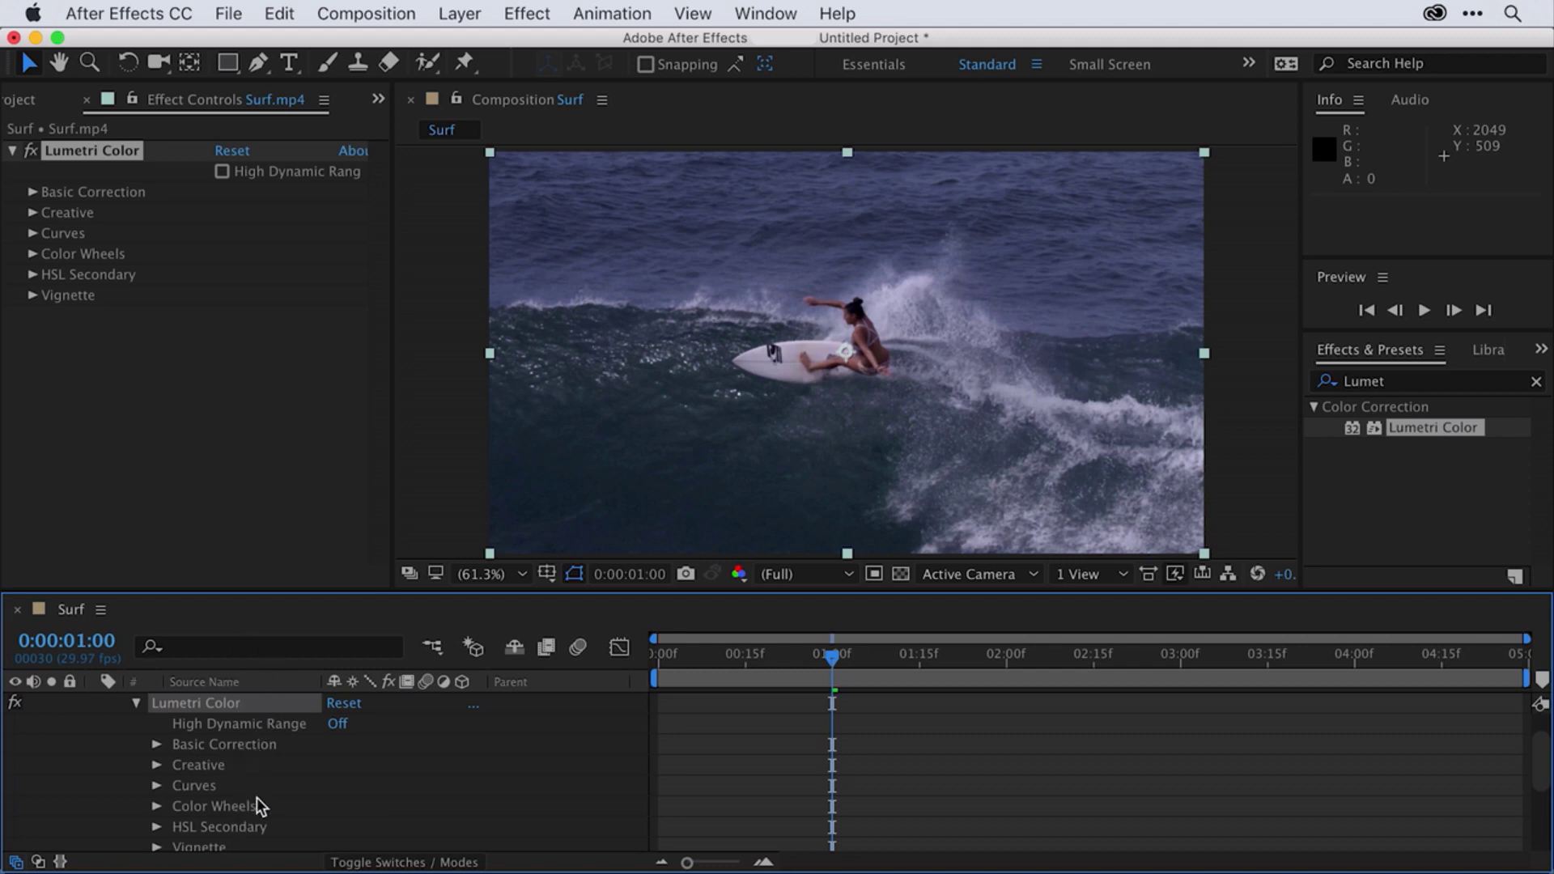
{"action": "scroll", "coordinate": [259, 806], "scroll_direction": "up", "scroll_amount": 2}
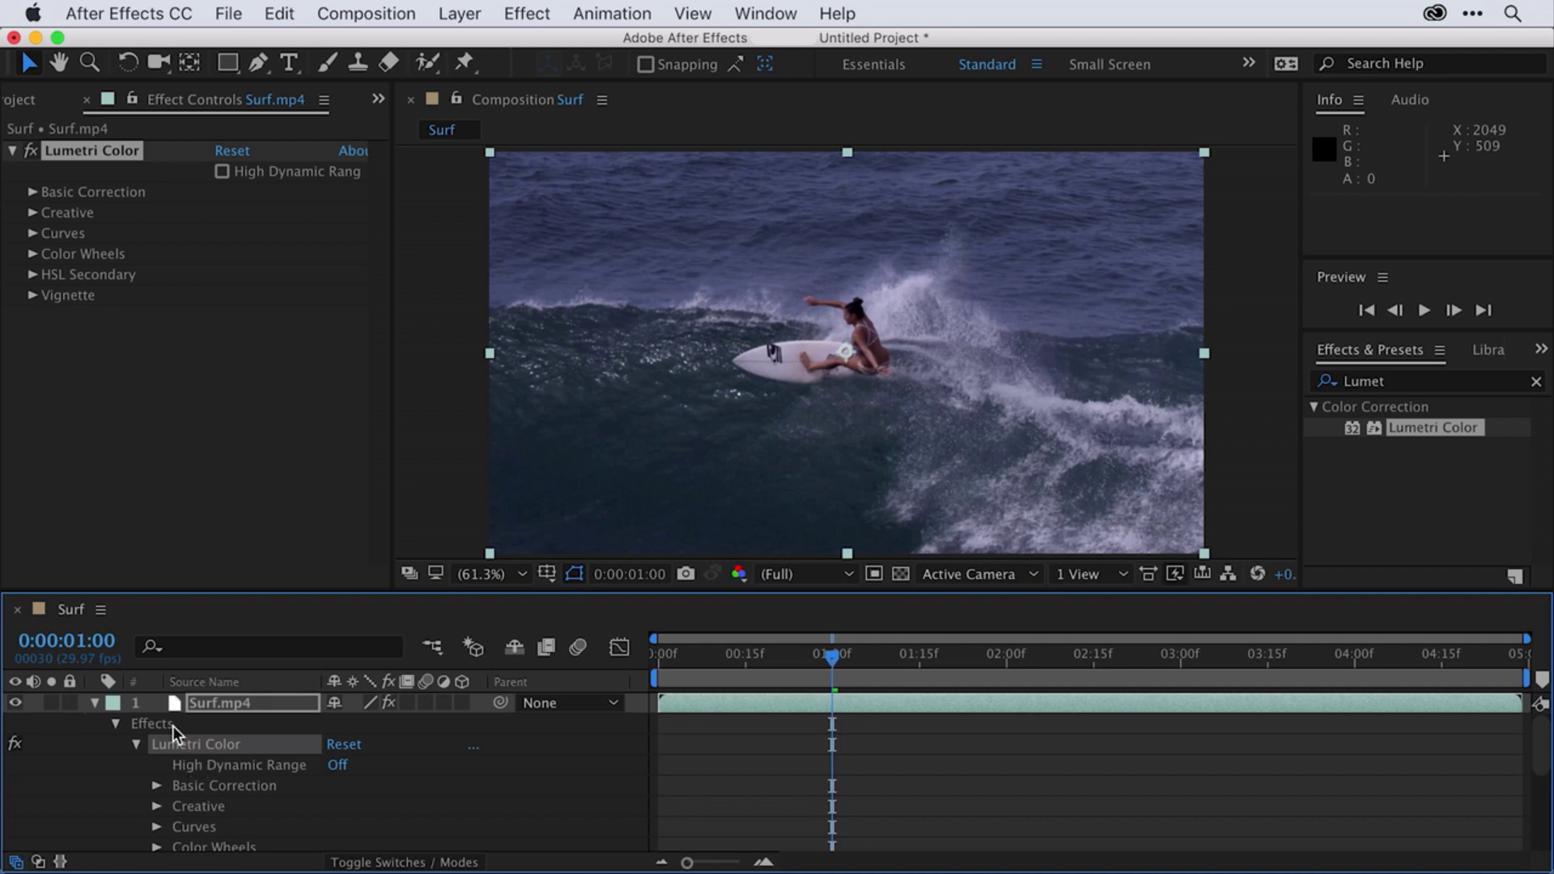
{"action": "left_click", "coordinate": [135, 745]}
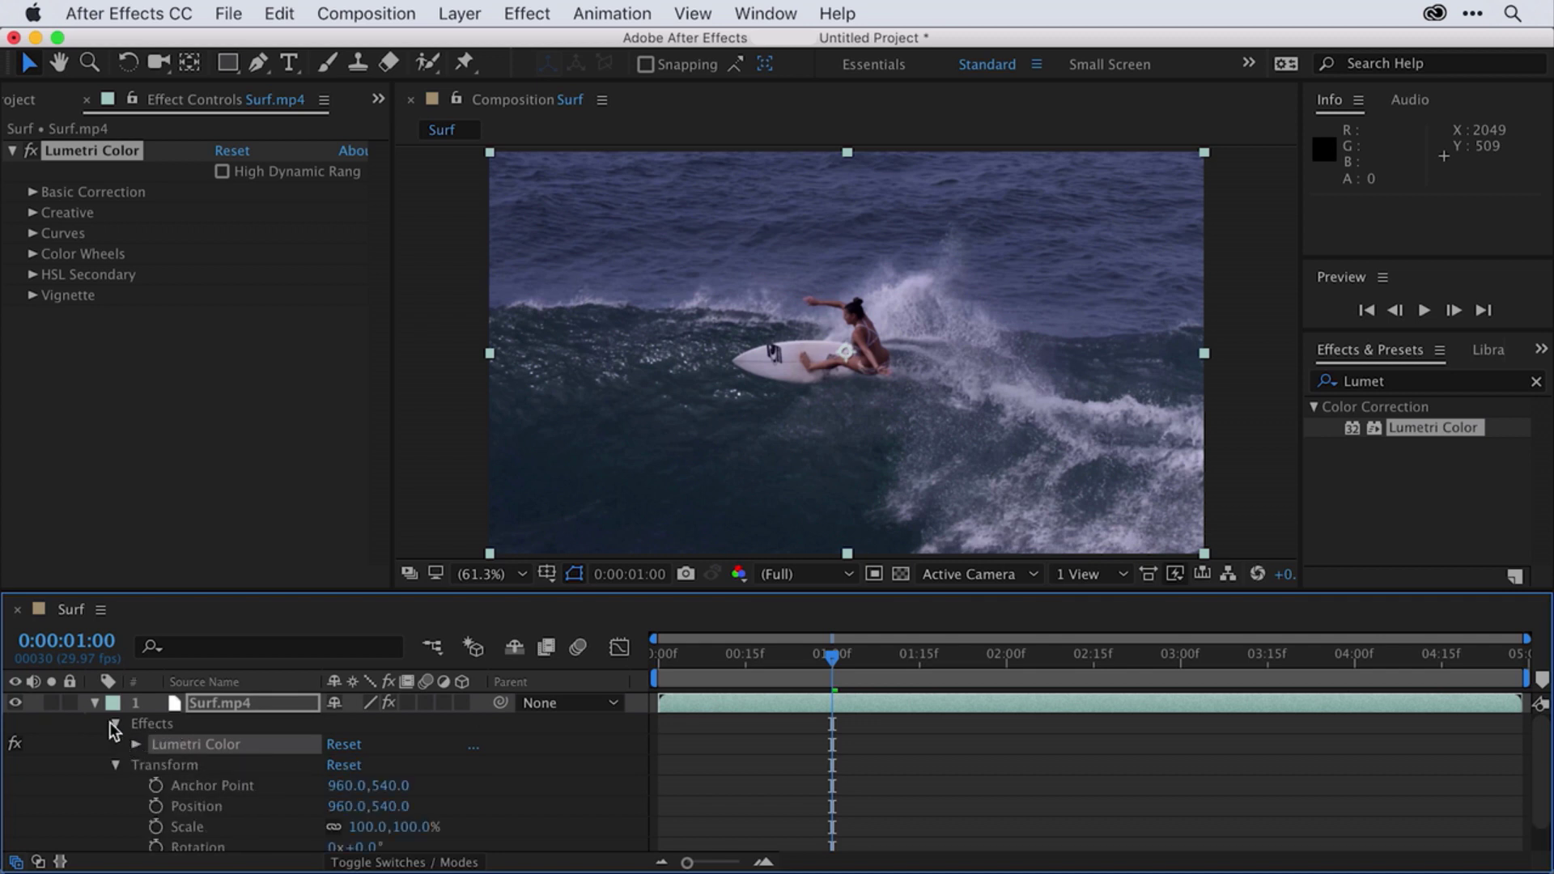
{"action": "left_click", "coordinate": [116, 724]}
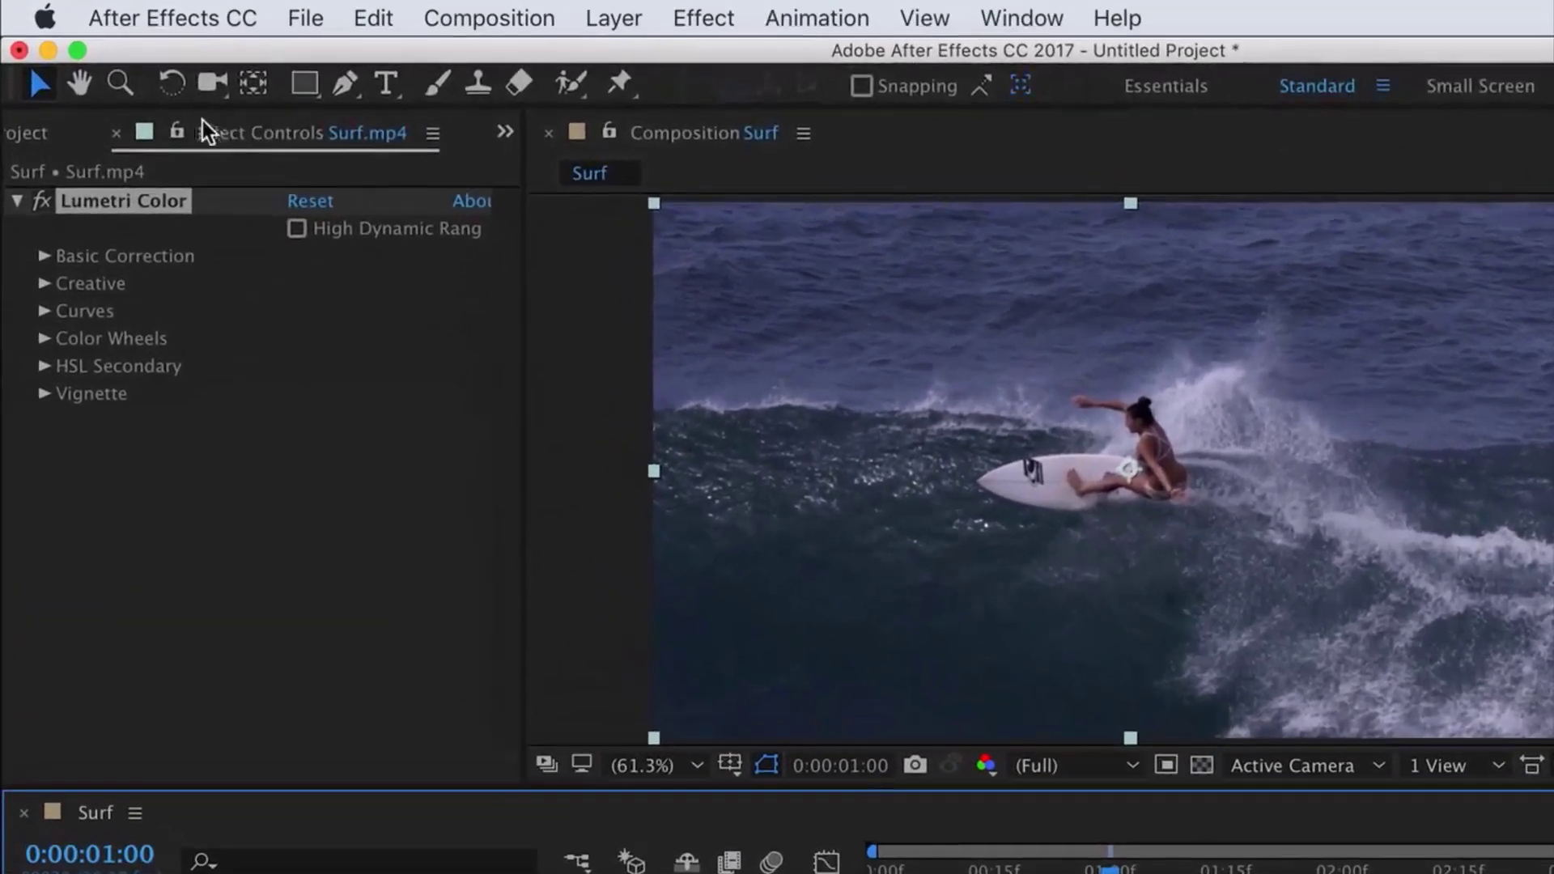
Step: Set the Creative Look of the Lumetri Color effect on Surf.mp4 to SL BIG
{"action": "left_click", "coordinate": [277, 117]}
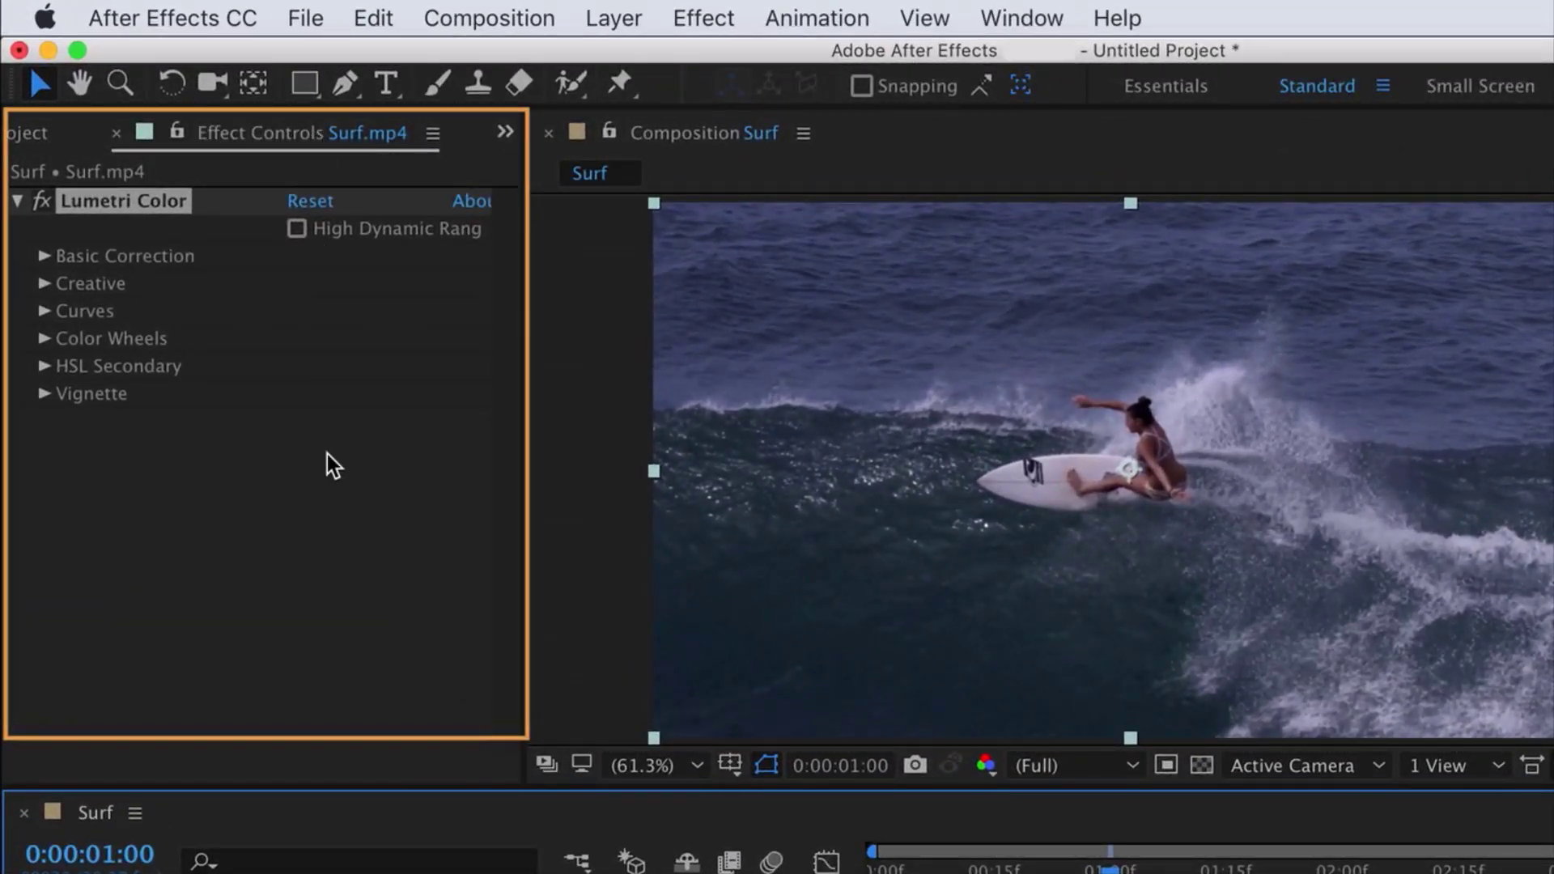
{"action": "left_click", "coordinate": [44, 284]}
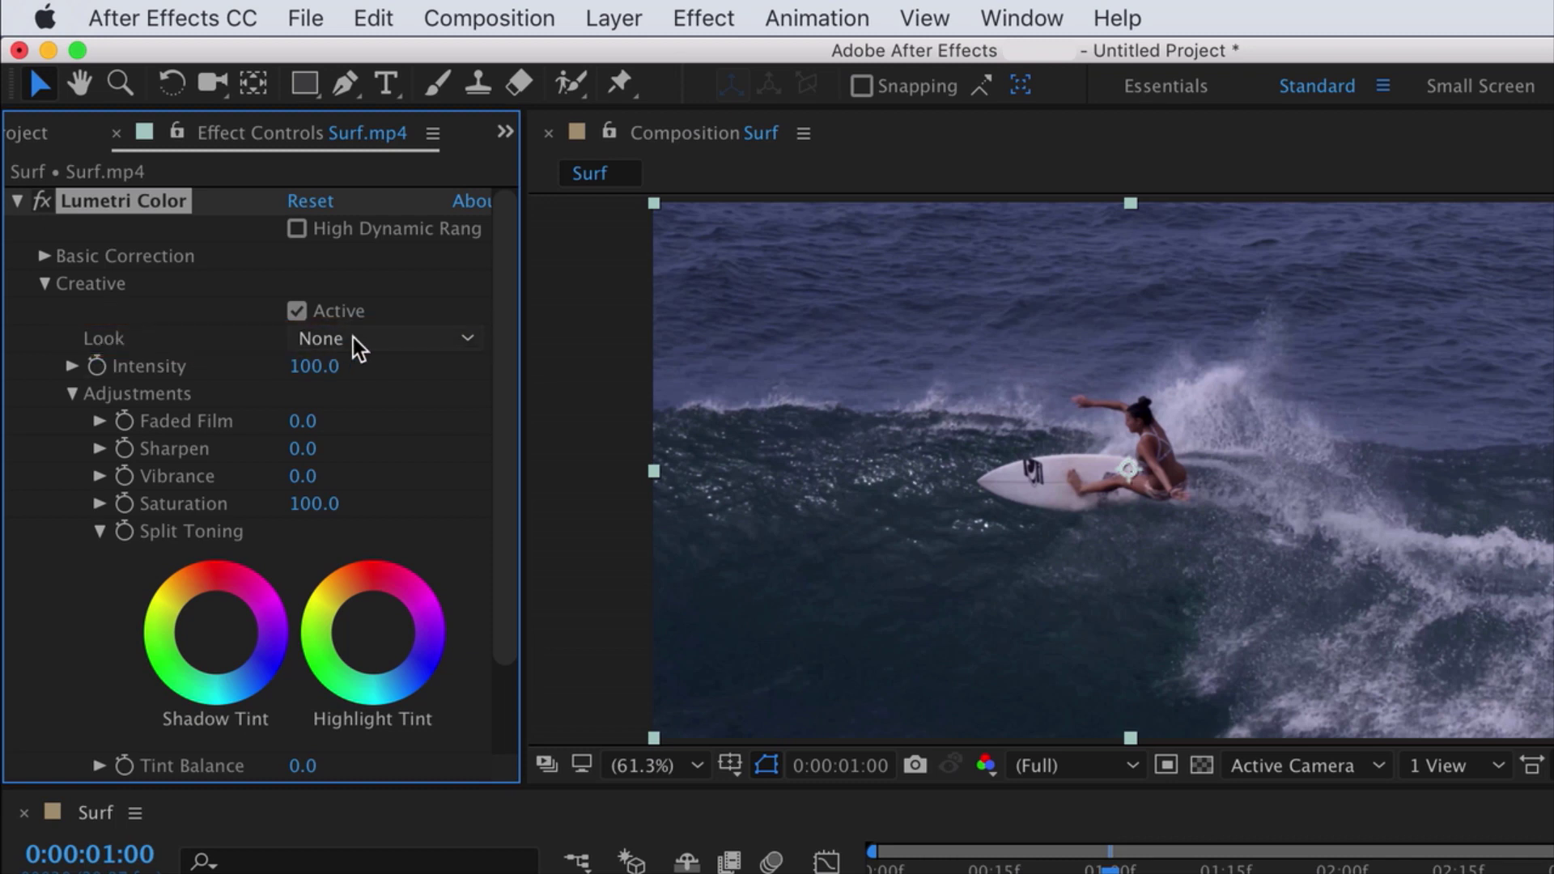
{"action": "left_click", "coordinate": [430, 338]}
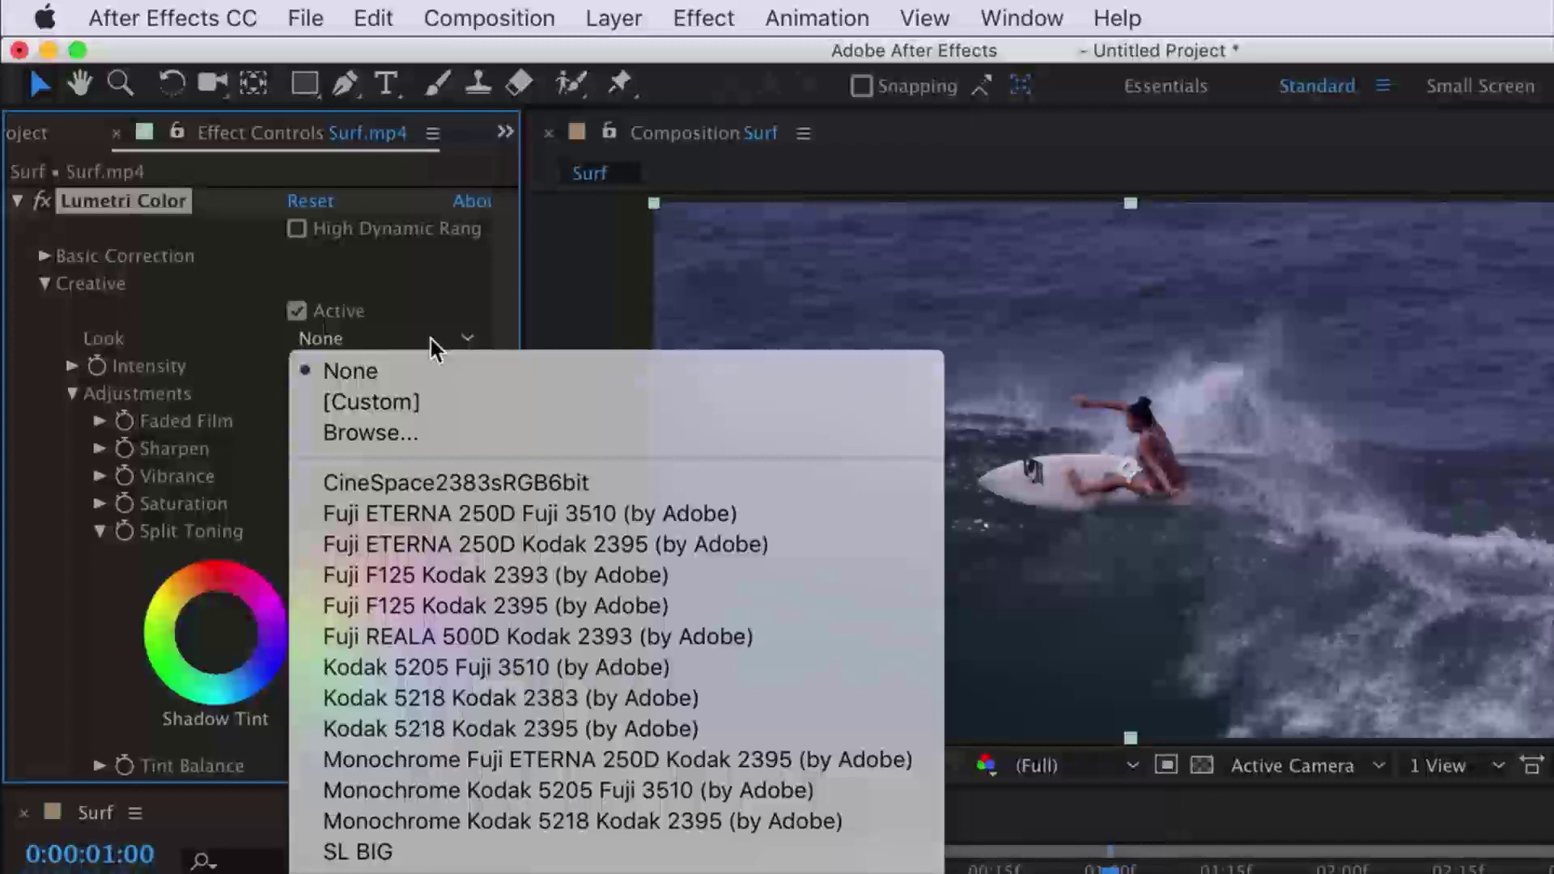
{"action": "left_click", "coordinate": [474, 852]}
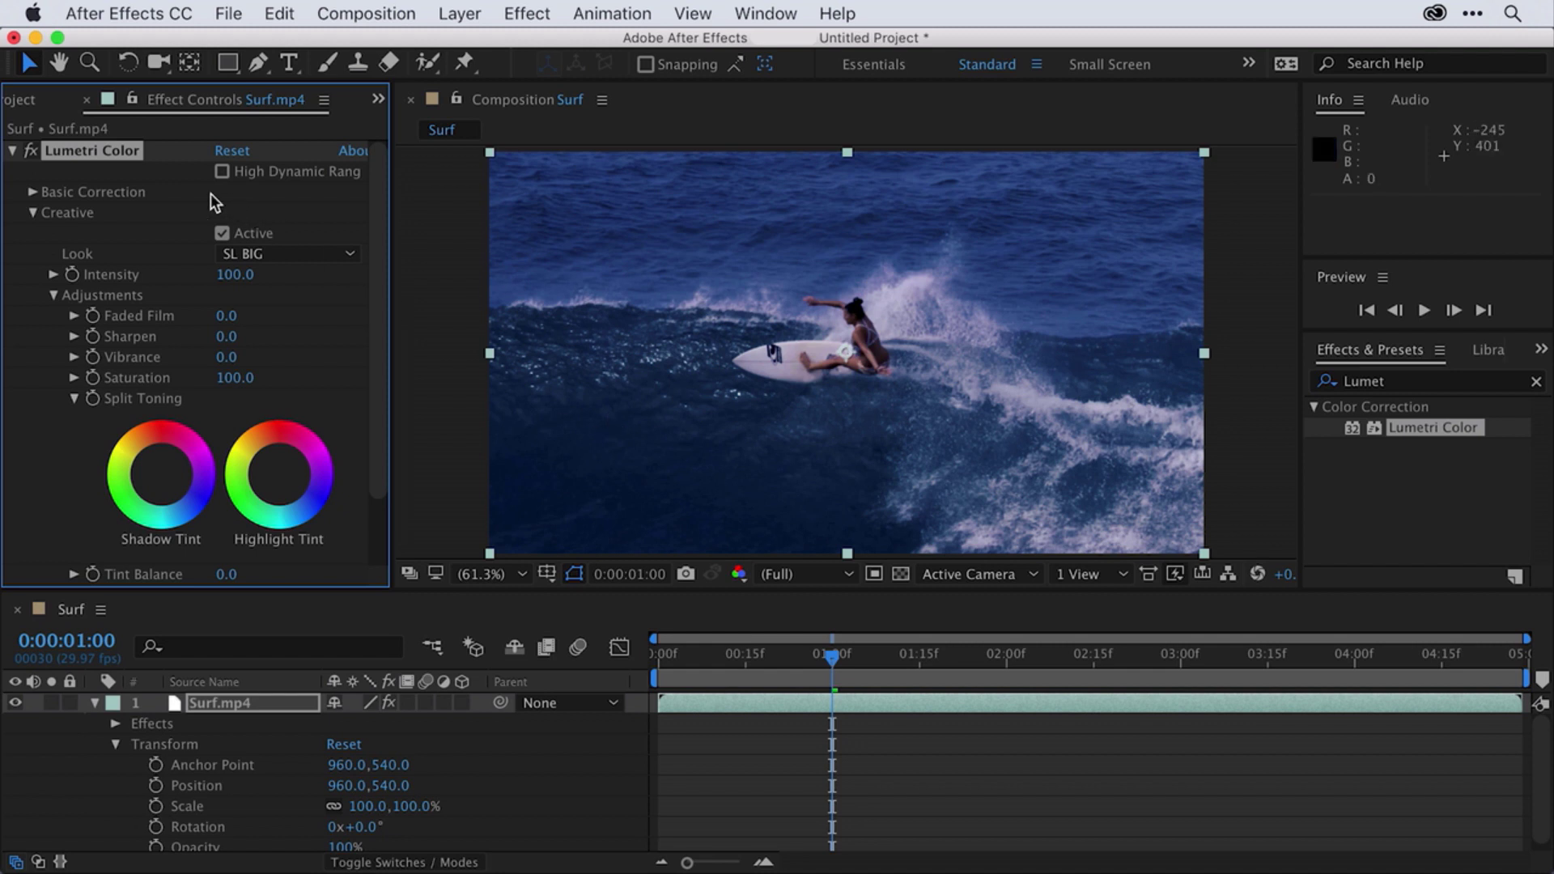
Step: Compare the surf clip with and without its Lumetri Color effect, and check the layer's blending mode columns before restoring its switches
{"action": "left_click", "coordinate": [31, 152]}
{"action": "left_click", "coordinate": [31, 153]}
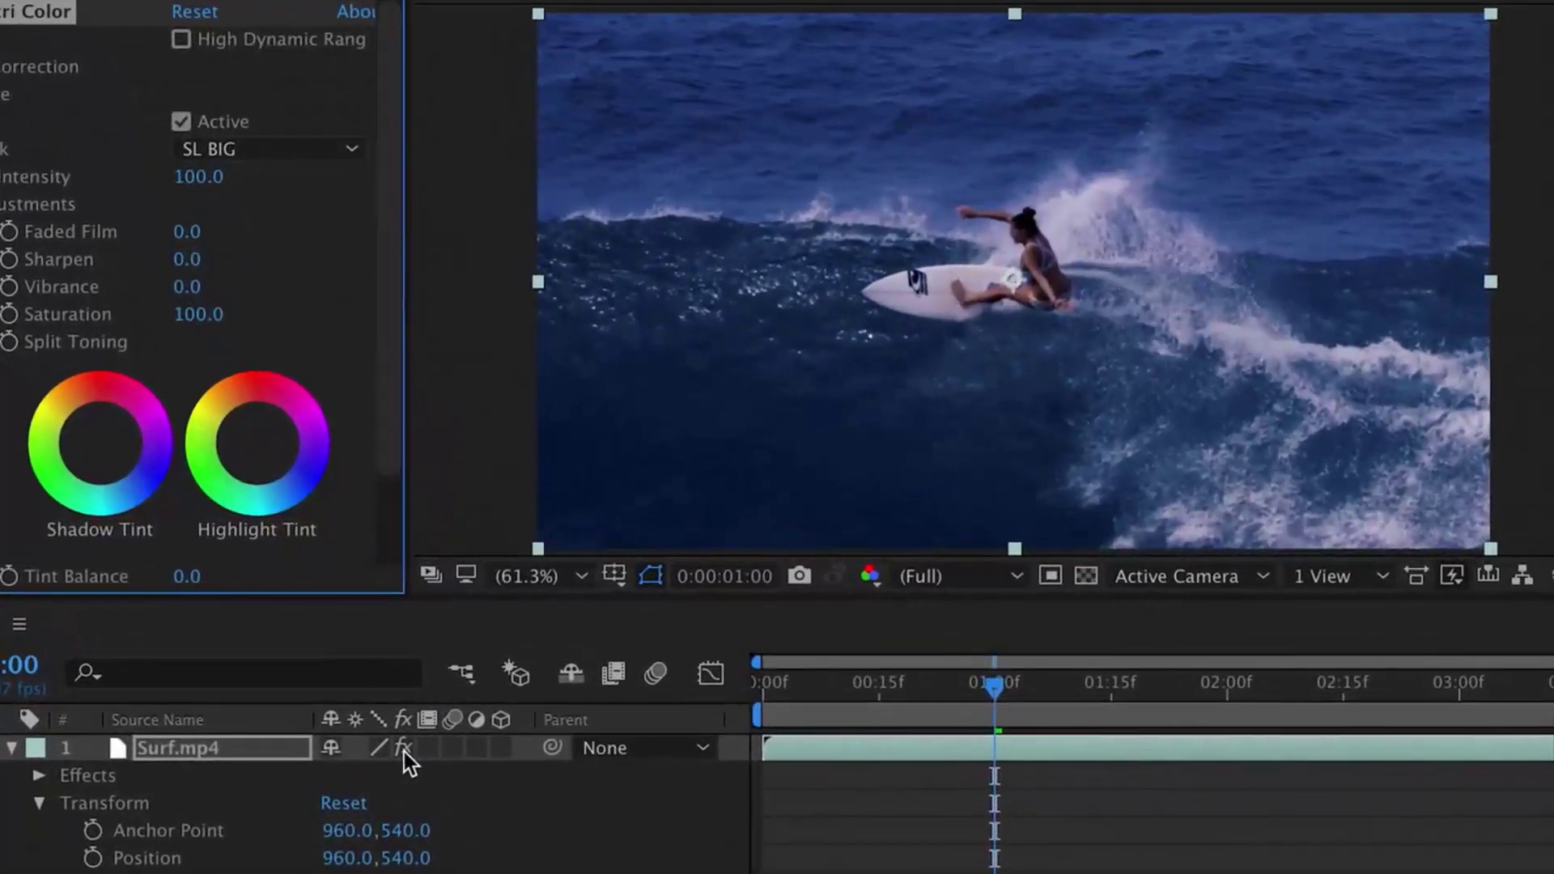
{"action": "left_click", "coordinate": [404, 749]}
{"action": "left_click", "coordinate": [404, 749]}
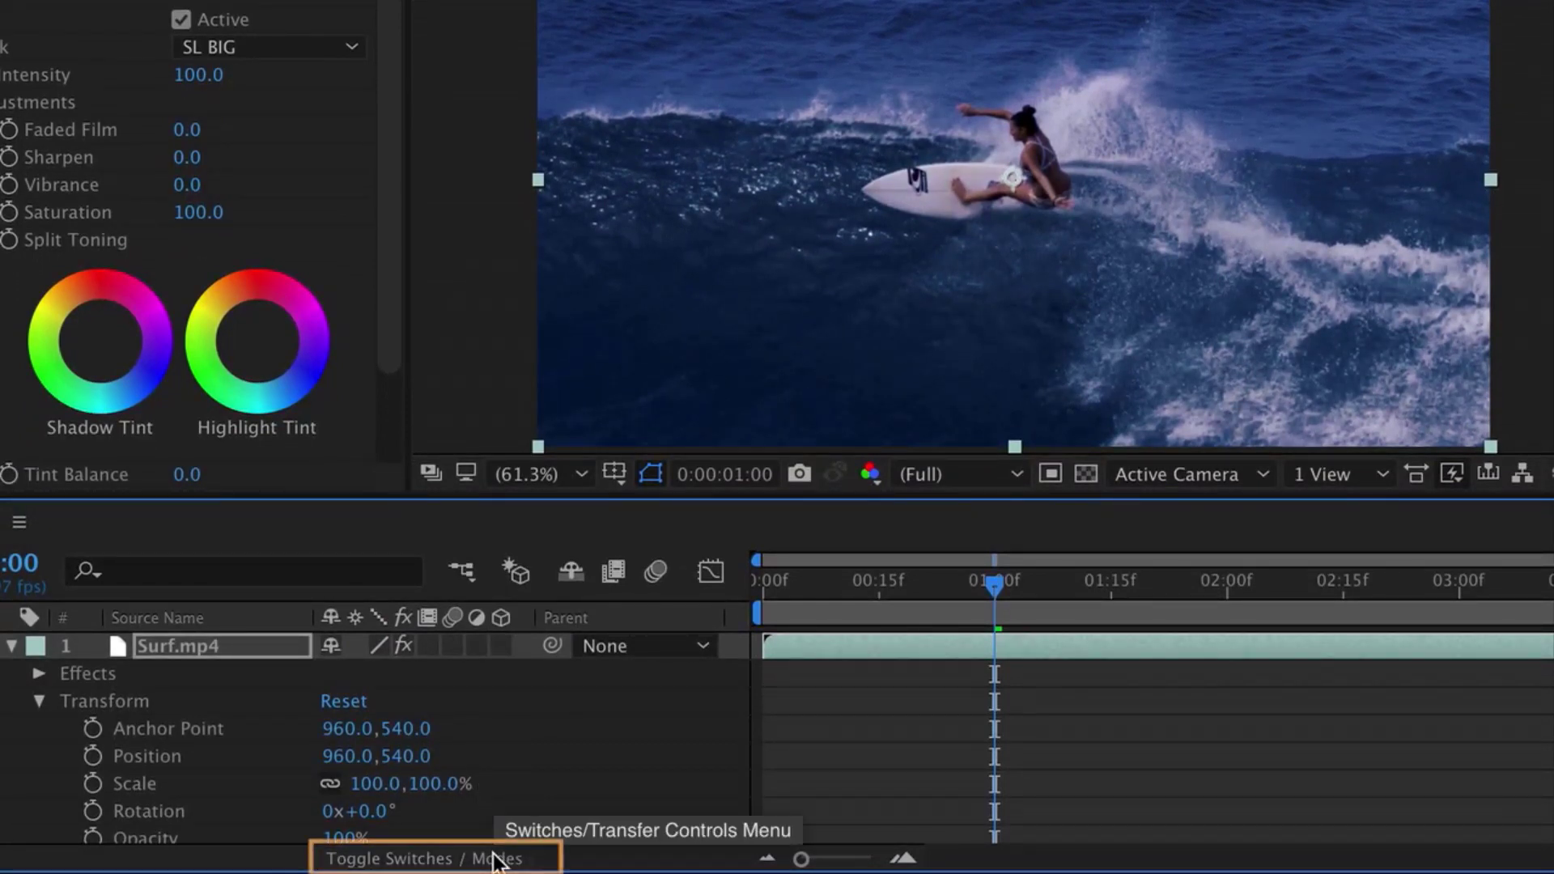
{"action": "left_click", "coordinate": [495, 859]}
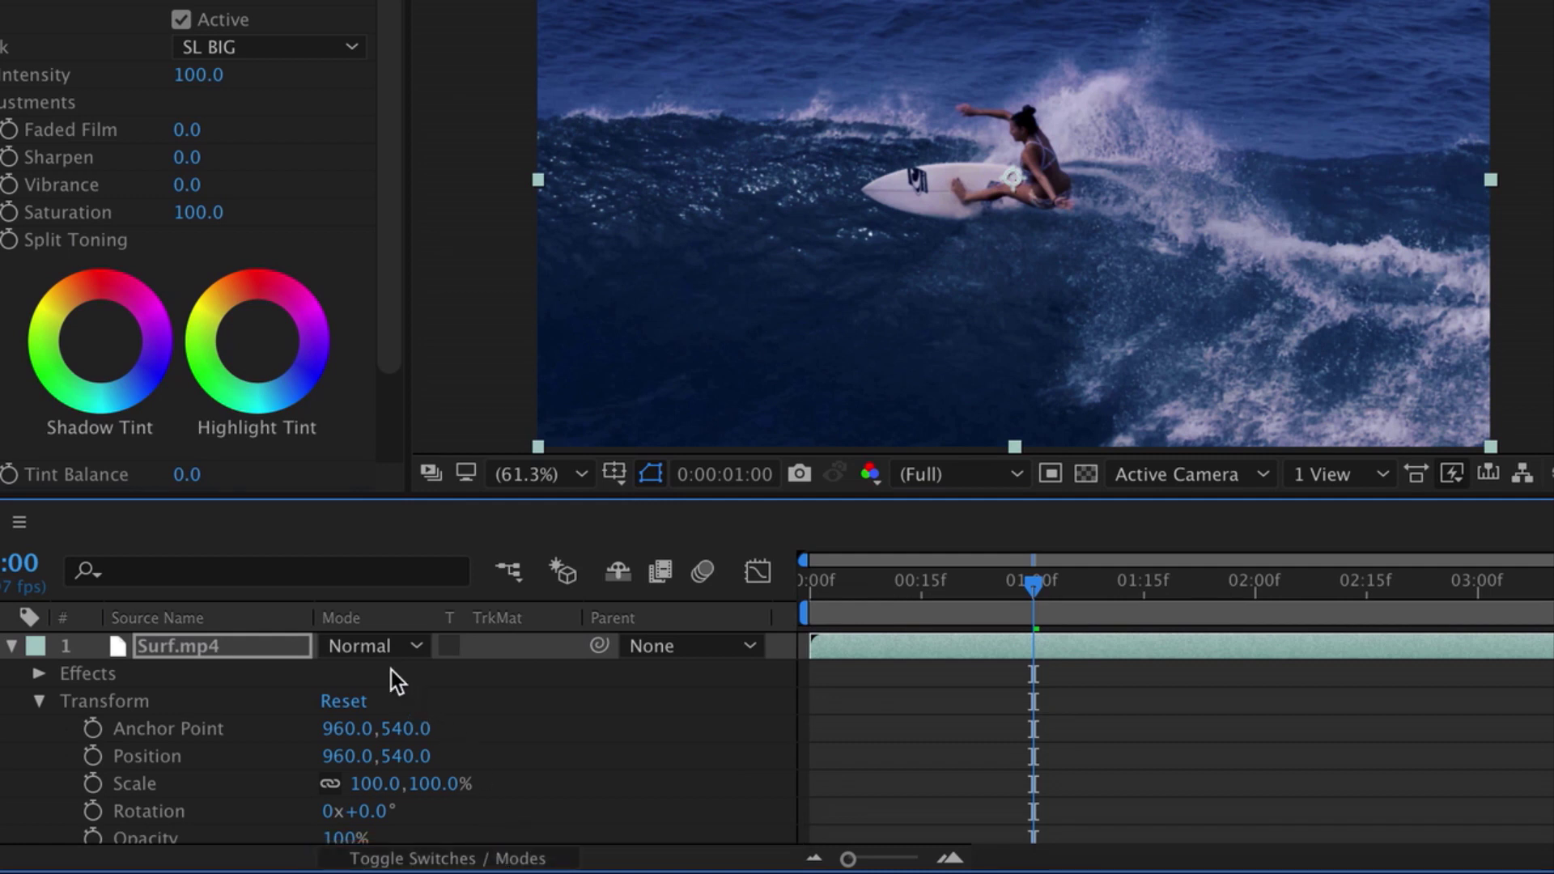
{"action": "left_click", "coordinate": [506, 860]}
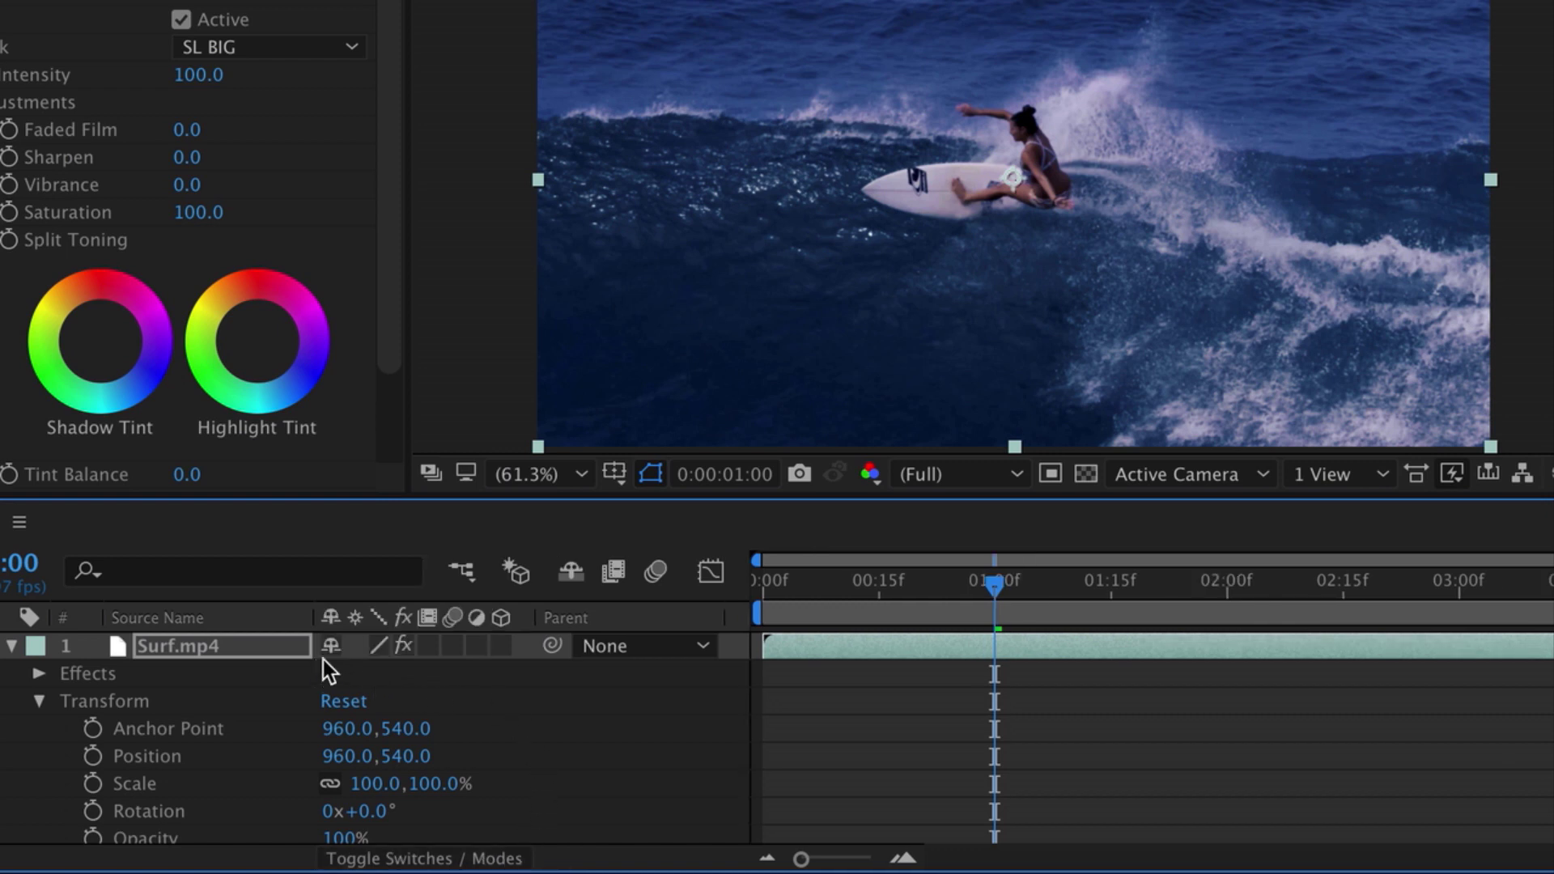
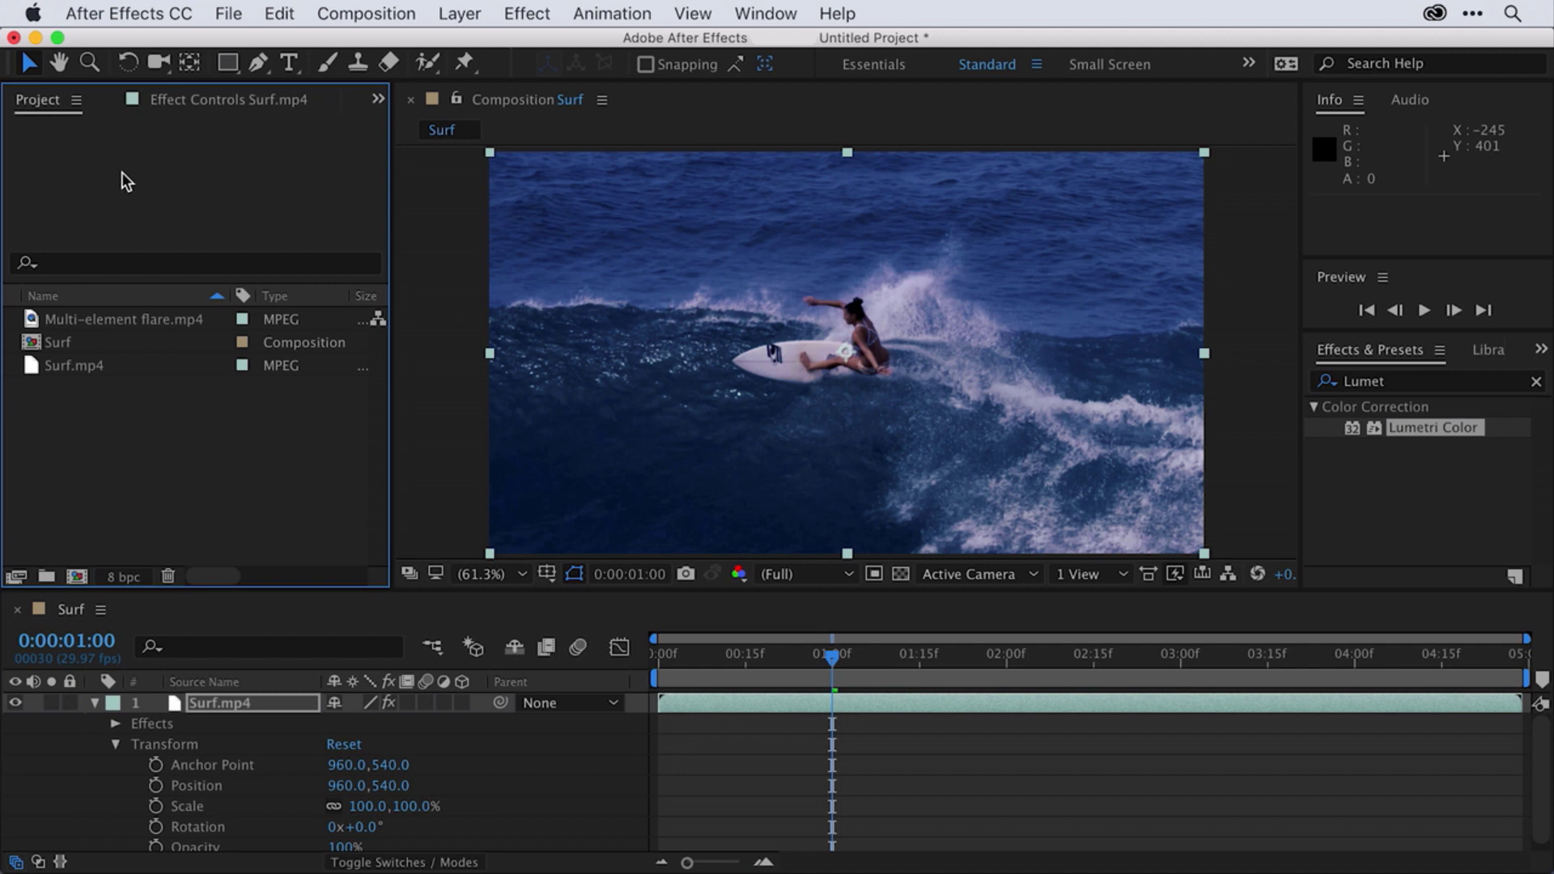
Step: Add Multi-element flare.mp4 to the Surf composition as a layer above Surf.mp4
{"action": "left_click", "coordinate": [30, 321]}
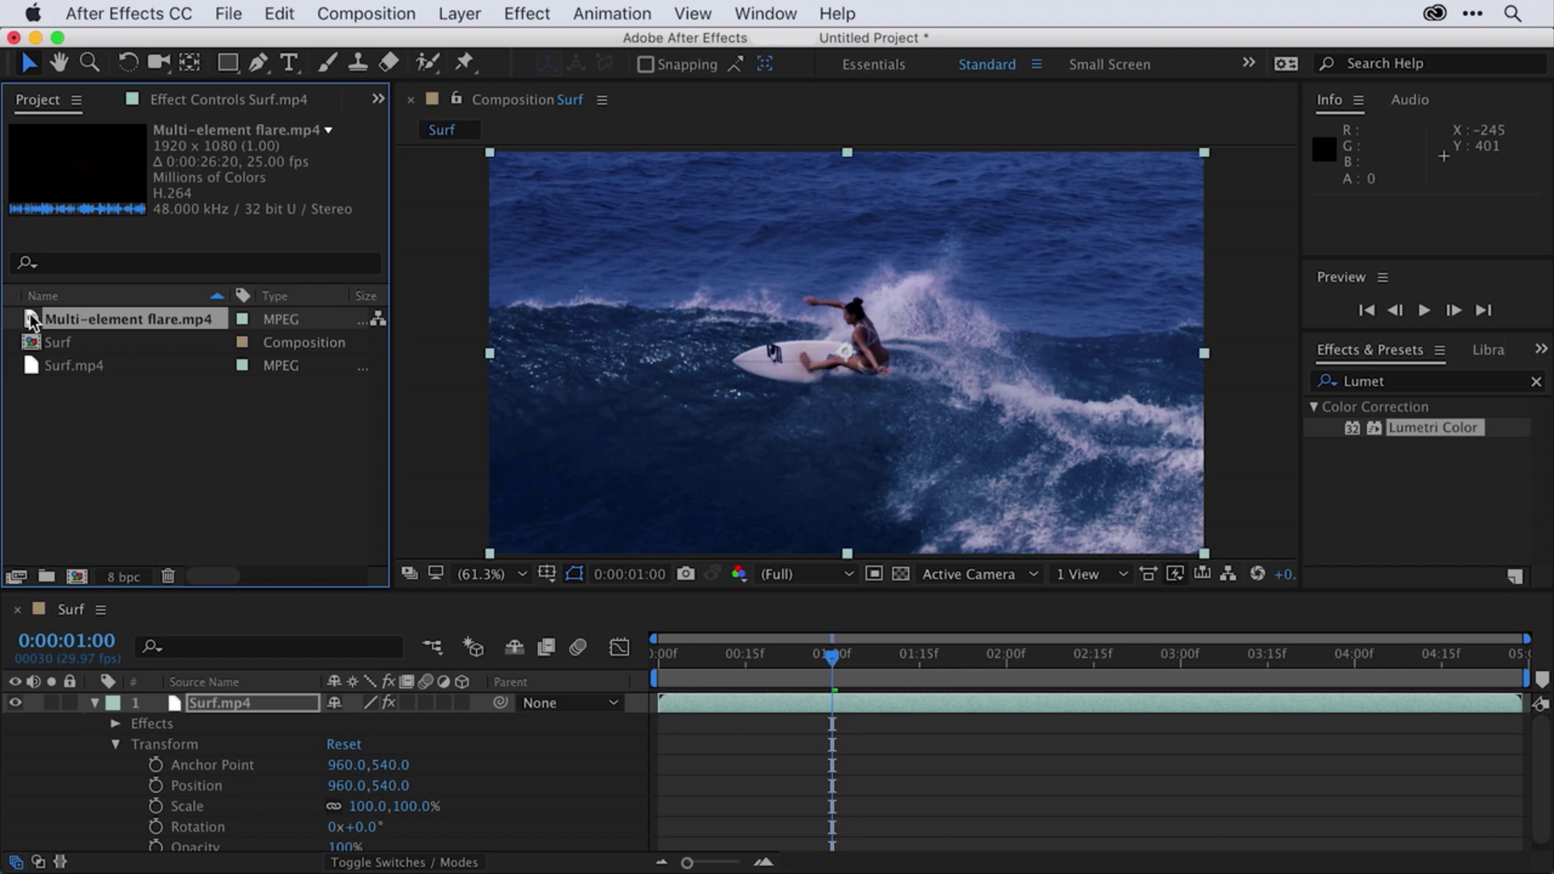
{"action": "left_click_drag", "start_coordinate": [31, 321], "coordinate": [170, 709]}
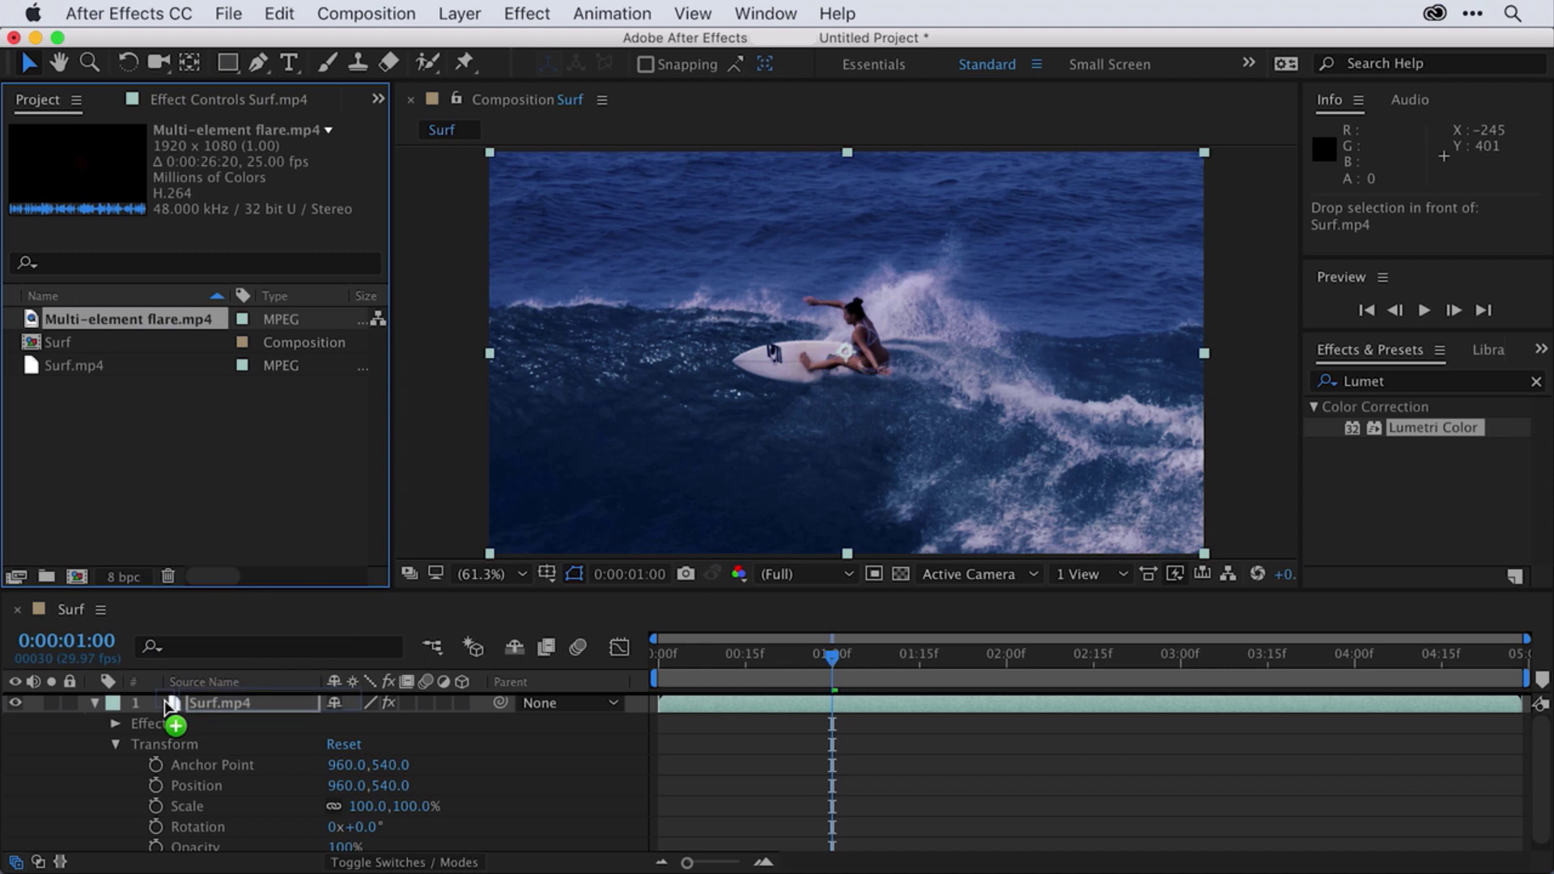
{"action": "left_click_drag", "start_coordinate": [171, 709], "coordinate": [172, 706]}
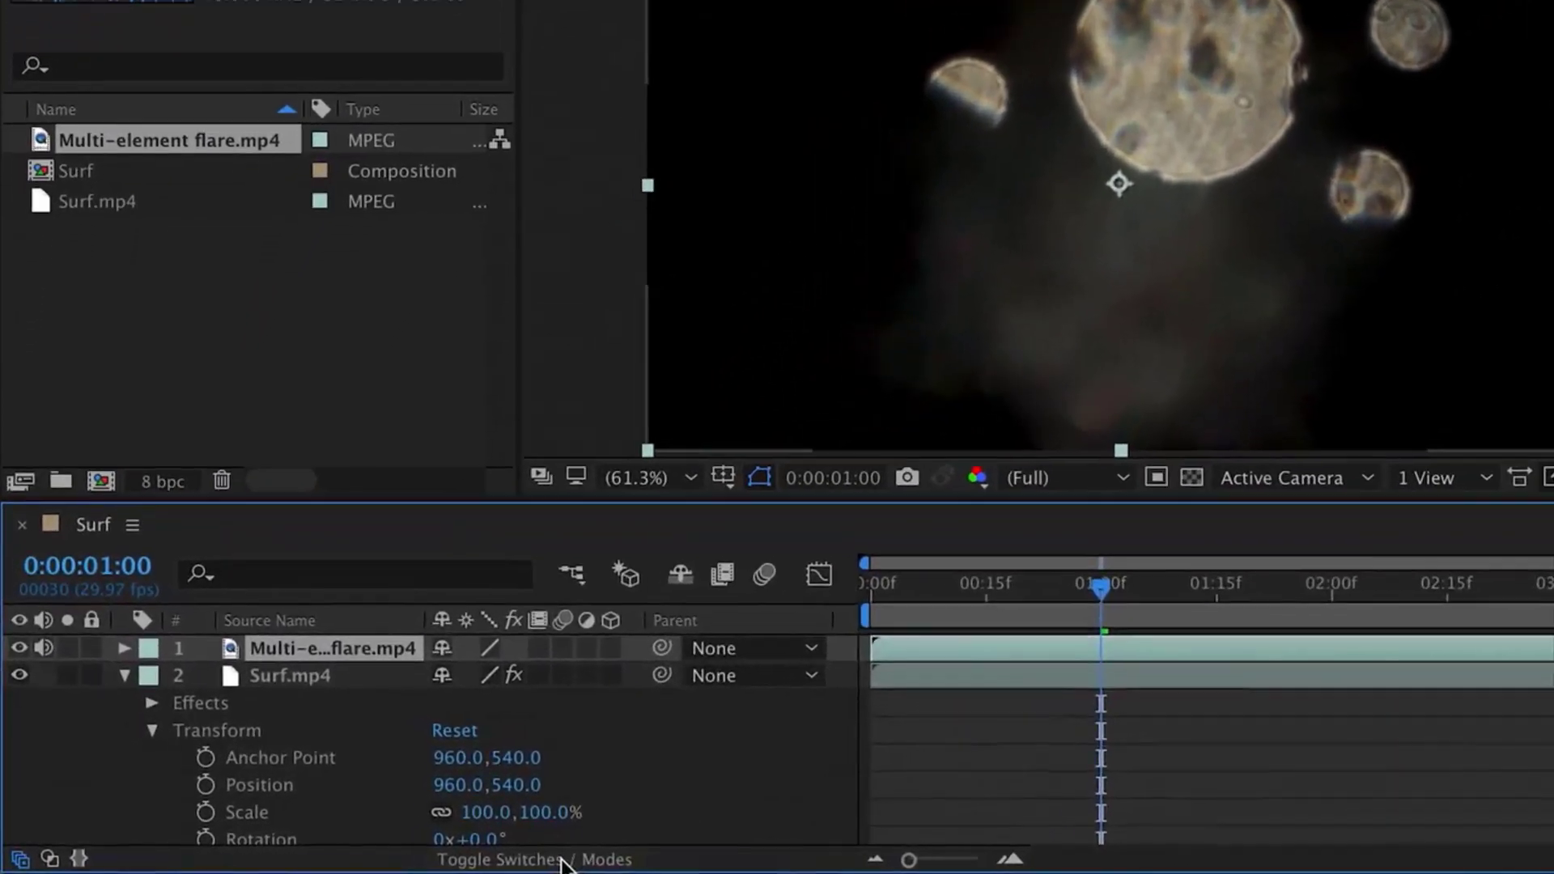
Step: Set the Multi-element flare layer's blending mode to Screen and shift the layer to start at 0:00:01:00
{"action": "left_click", "coordinate": [408, 863]}
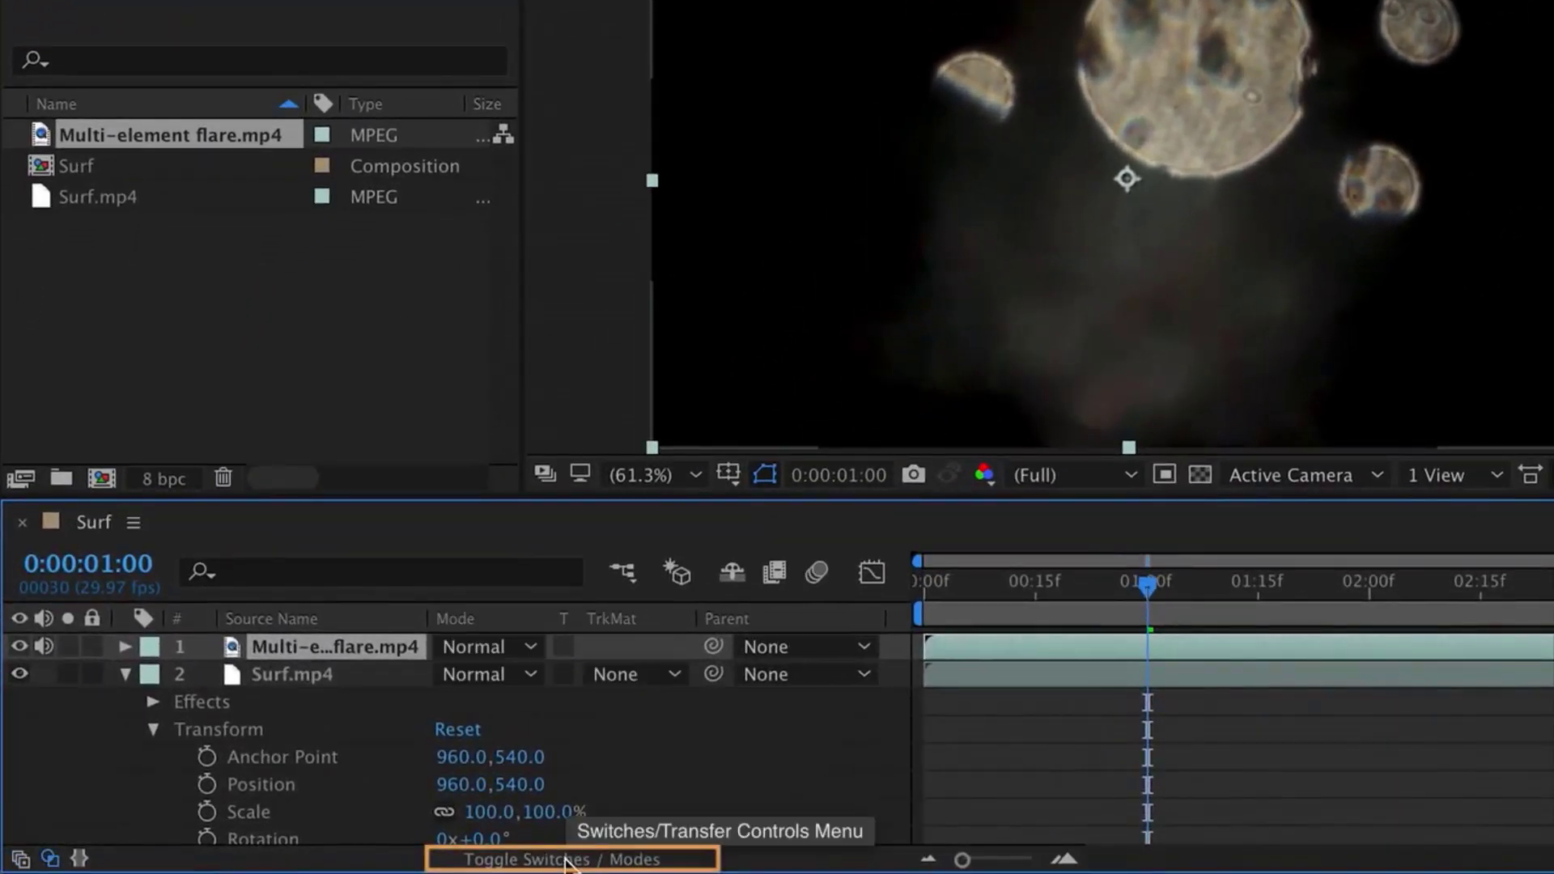
{"action": "left_click", "coordinate": [489, 648]}
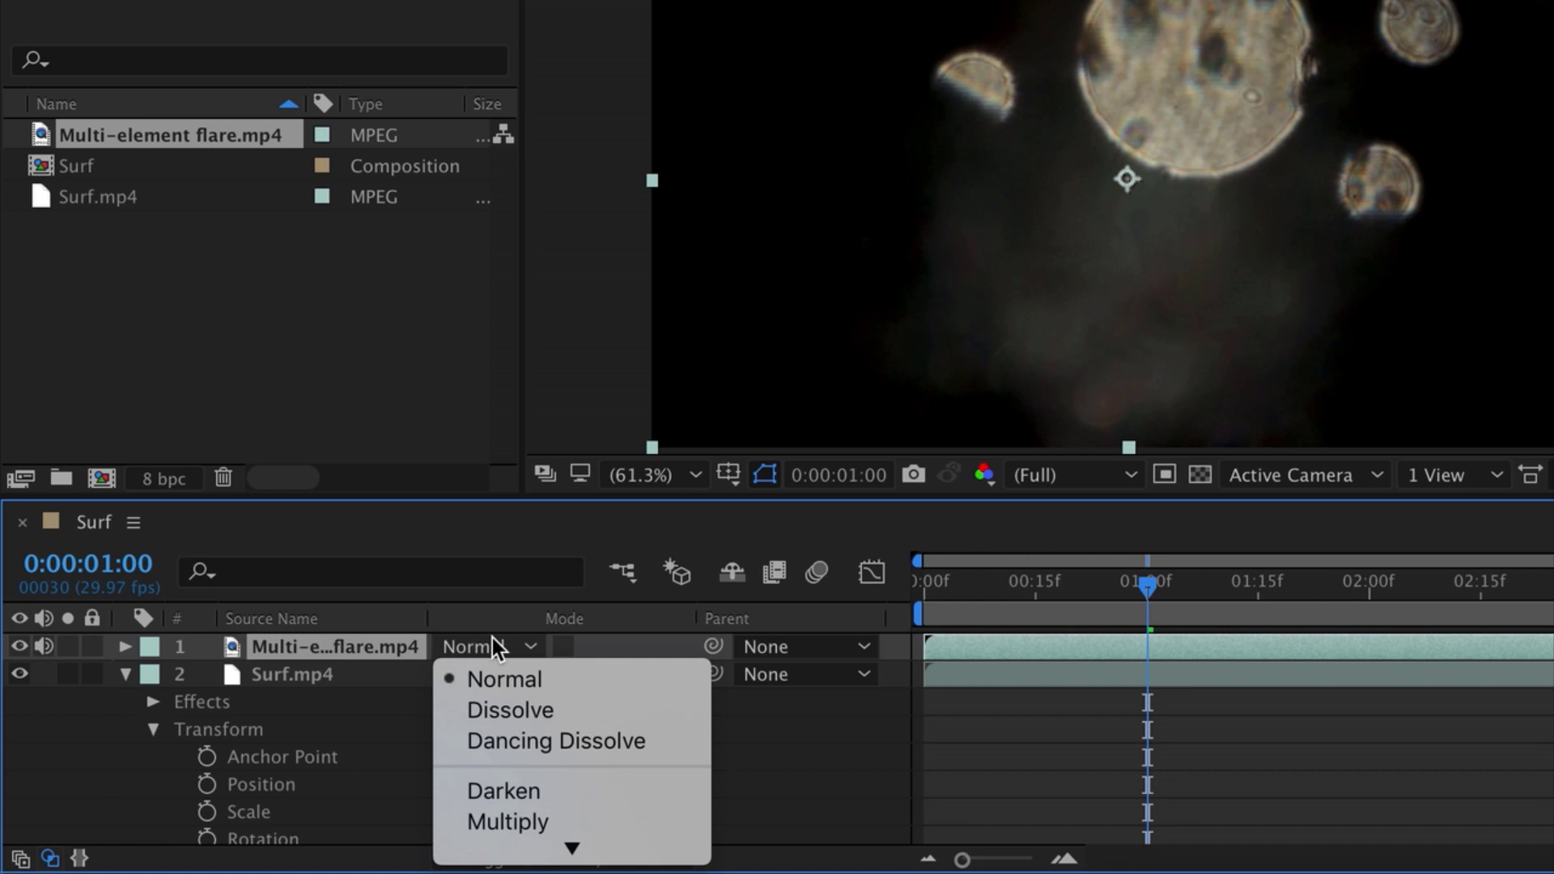
{"action": "scroll", "coordinate": [519, 810], "scroll_direction": "down", "scroll_amount": 3}
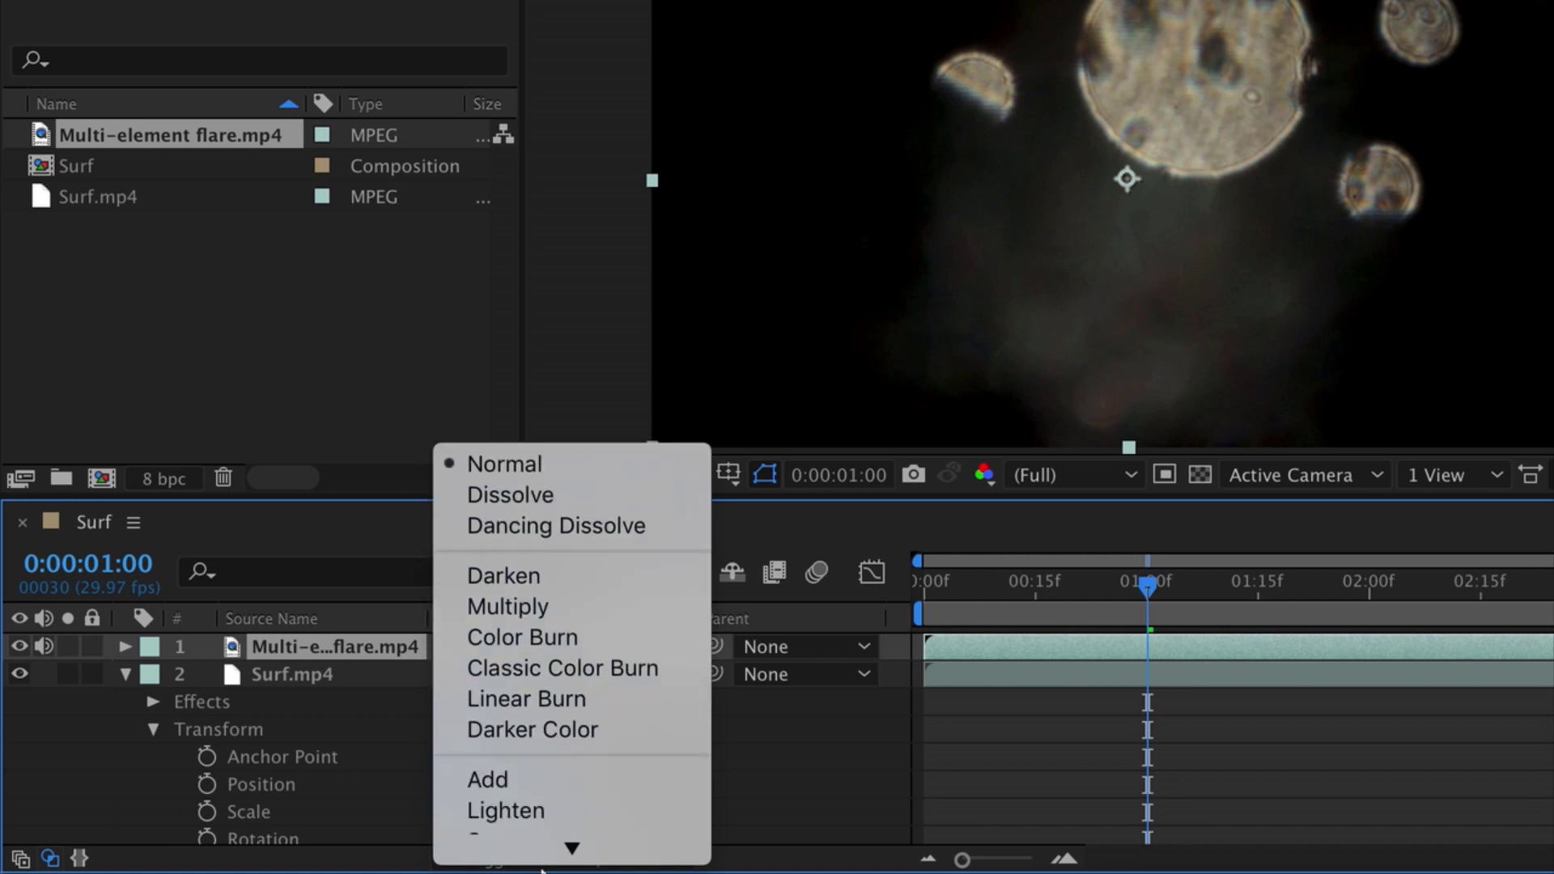
{"action": "left_click", "coordinate": [548, 689]}
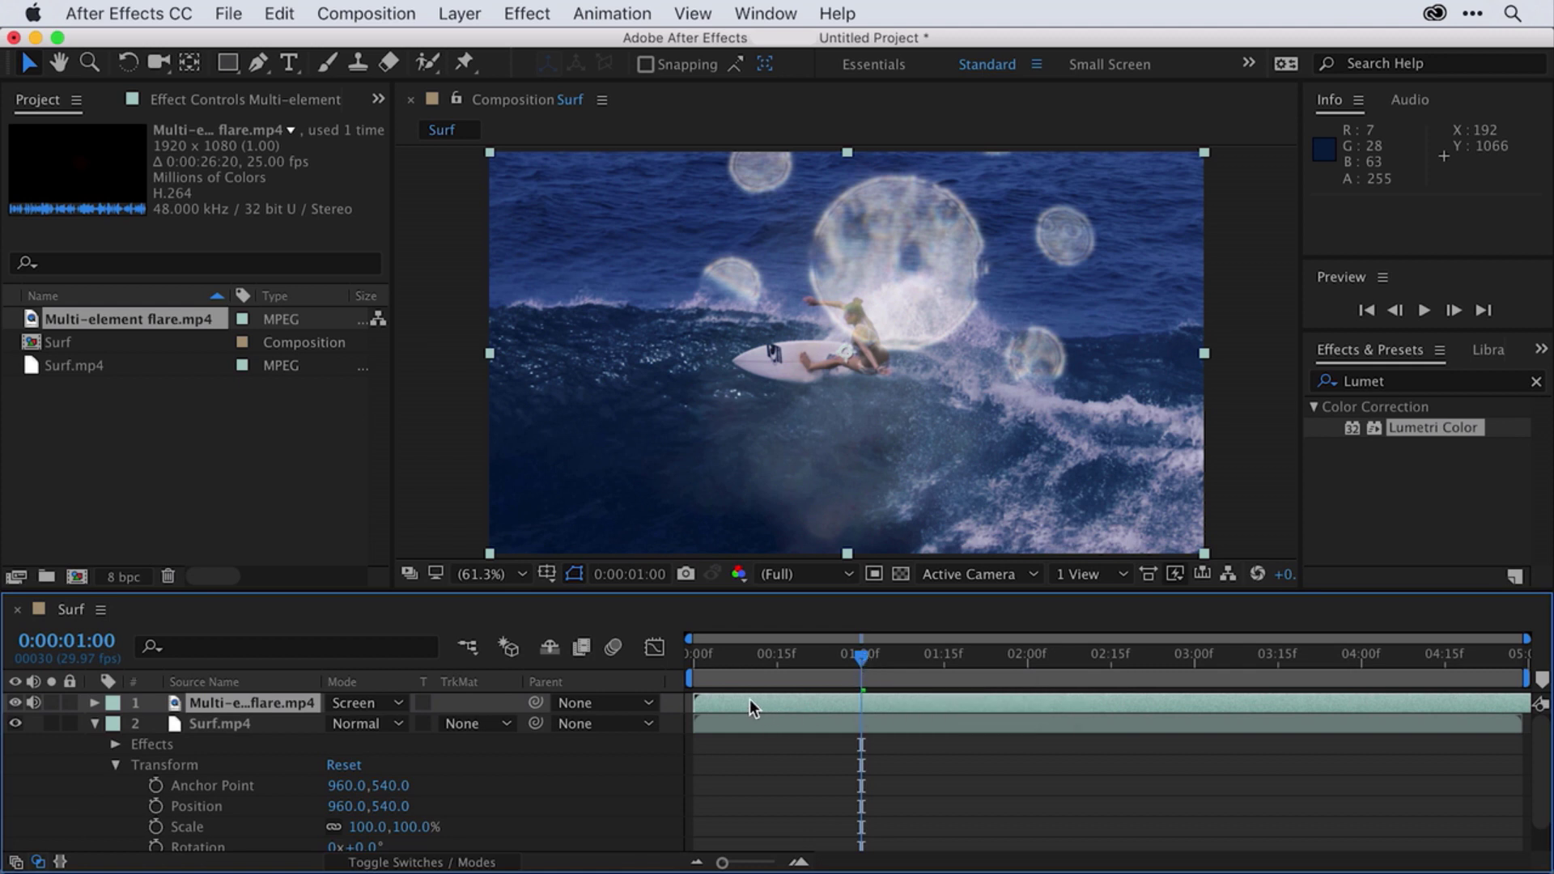
{"action": "left_click_drag", "start_coordinate": [739, 702], "coordinate": [893, 707]}
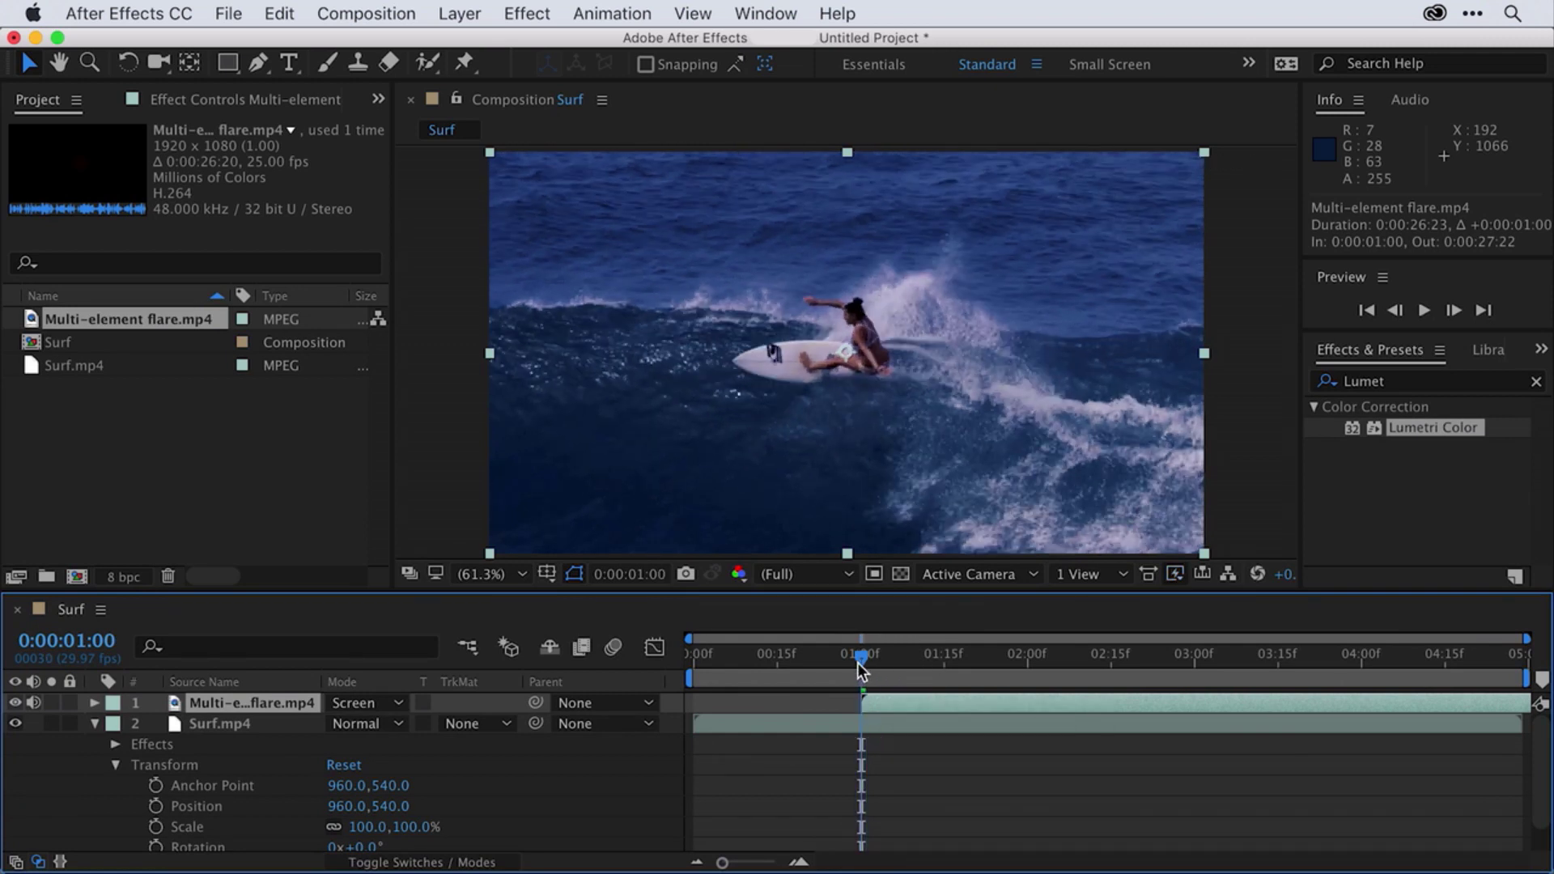
Step: Set the Surf.mp4 layer's opacity to 0% at 0:00:00:00 and enable opacity keyframing there
{"action": "left_click_drag", "start_coordinate": [859, 664], "coordinate": [645, 691]}
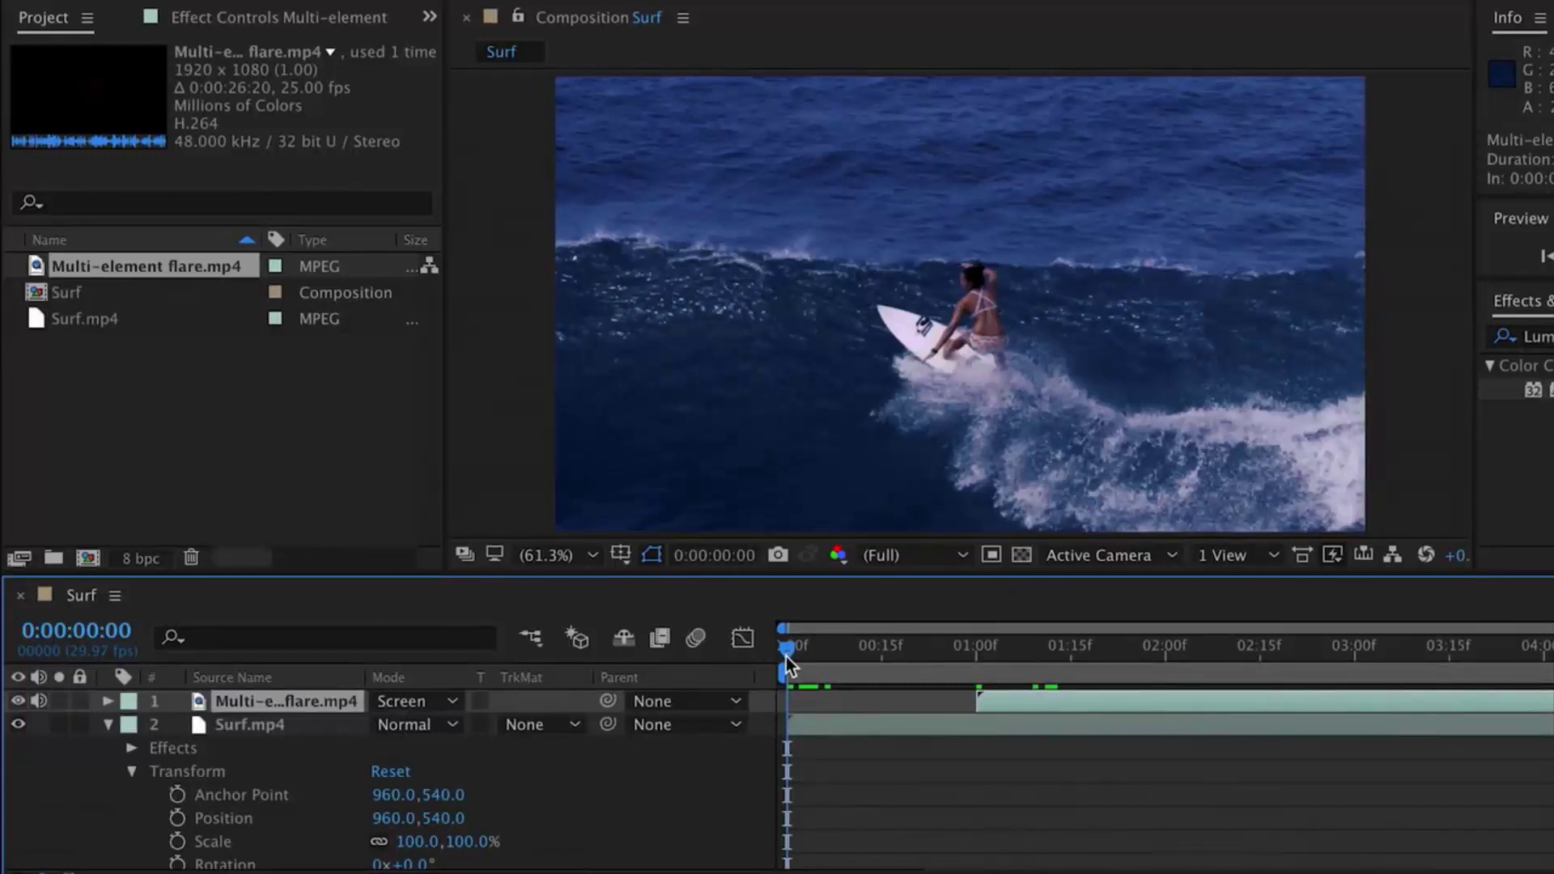
{"action": "left_click_drag", "start_coordinate": [786, 657], "coordinate": [728, 660]}
{"action": "left_click", "coordinate": [257, 722]}
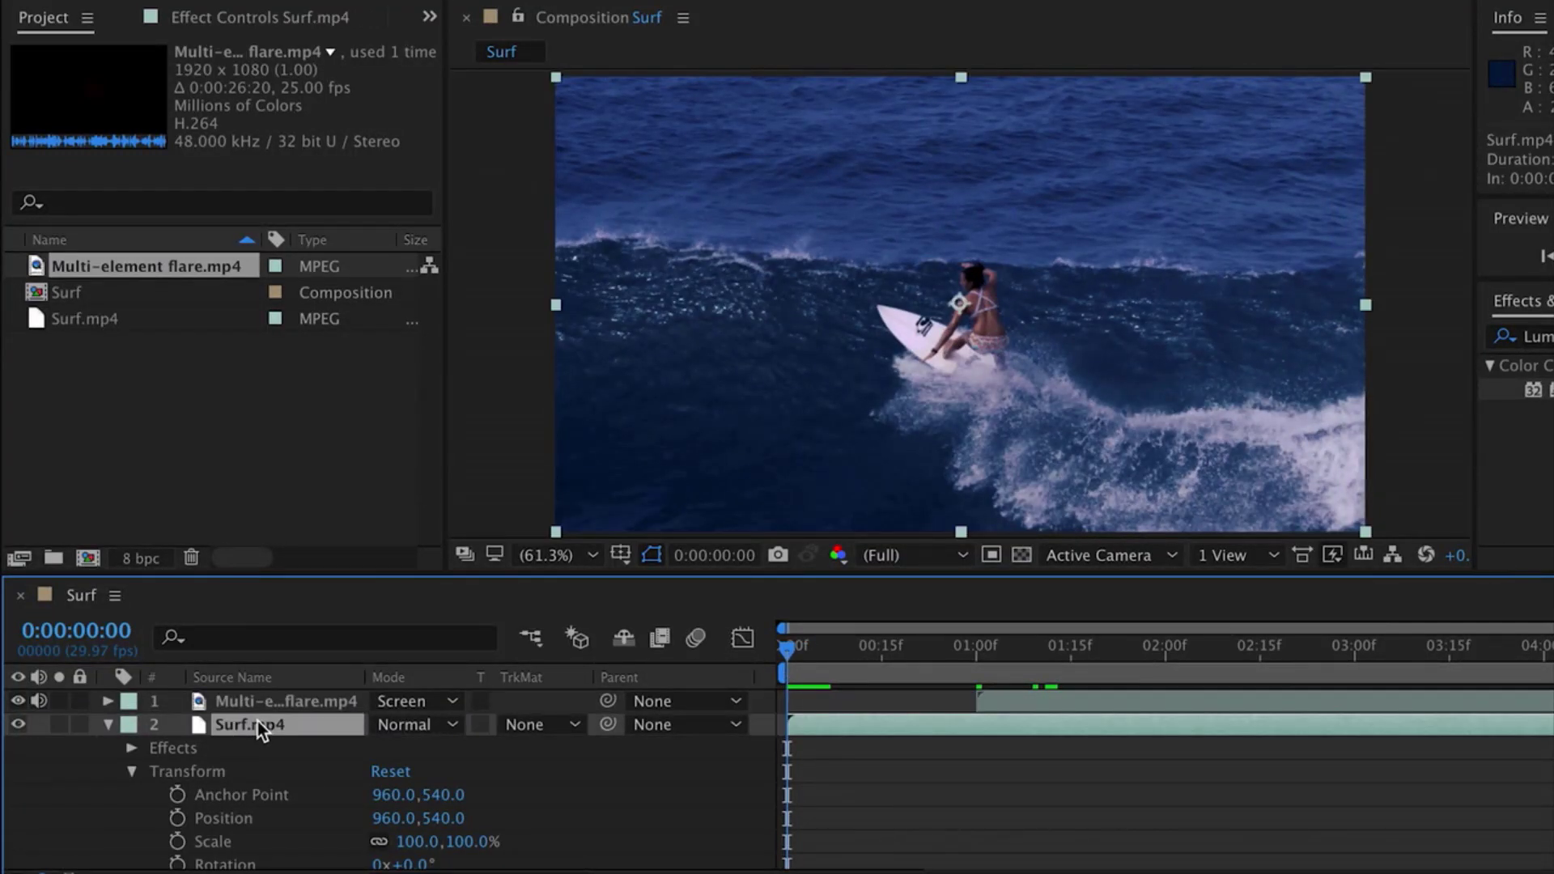
{"action": "scroll", "coordinate": [257, 746], "scroll_direction": "down", "scroll_amount": 1}
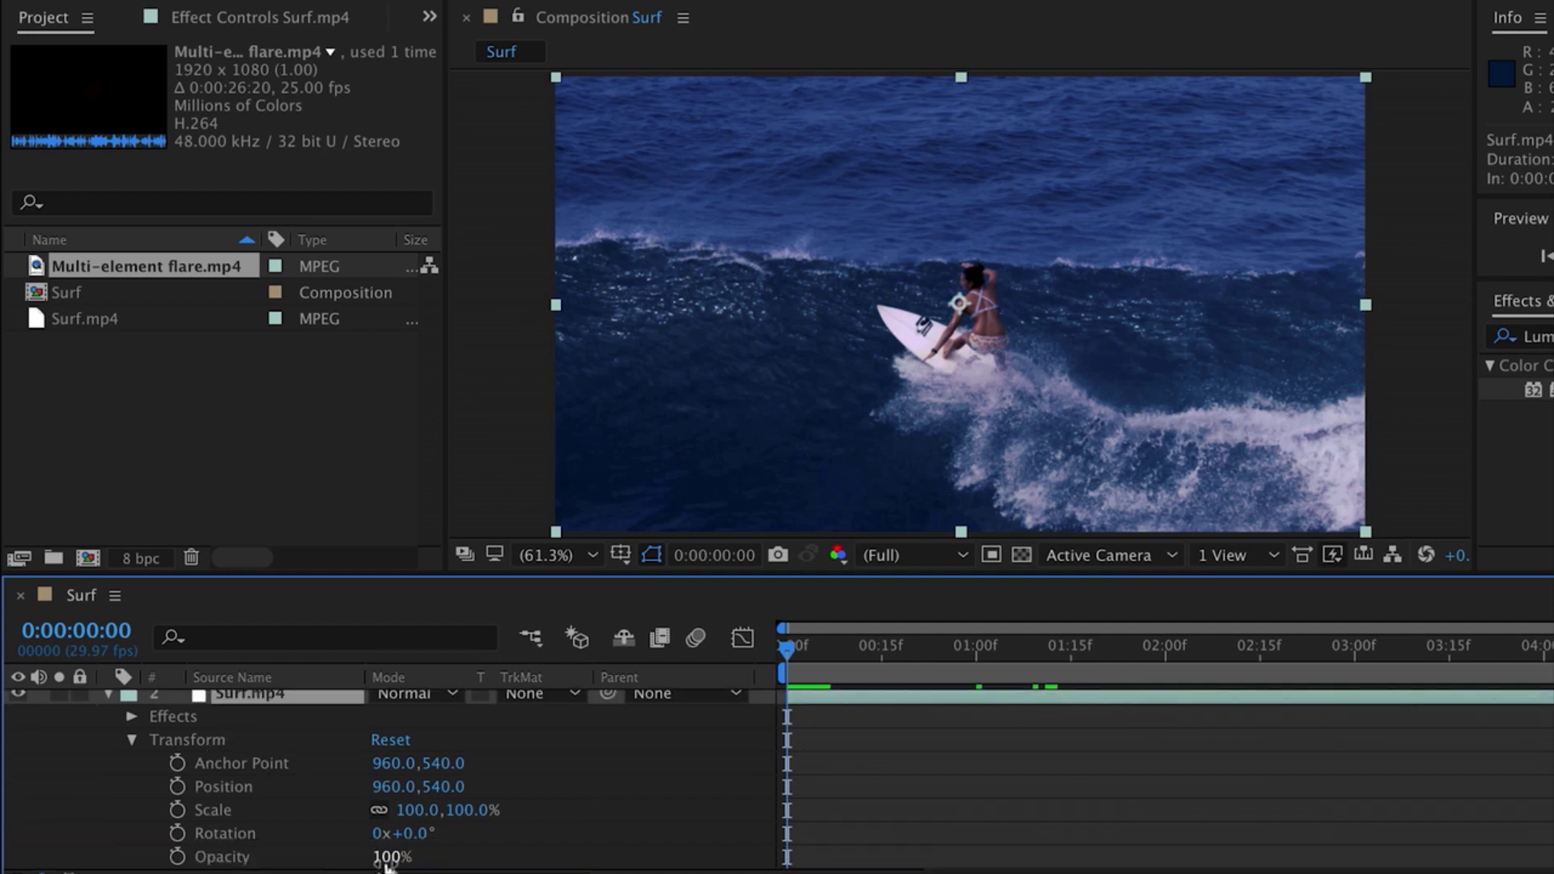
{"action": "left_click_drag", "start_coordinate": [389, 860], "coordinate": [307, 860]}
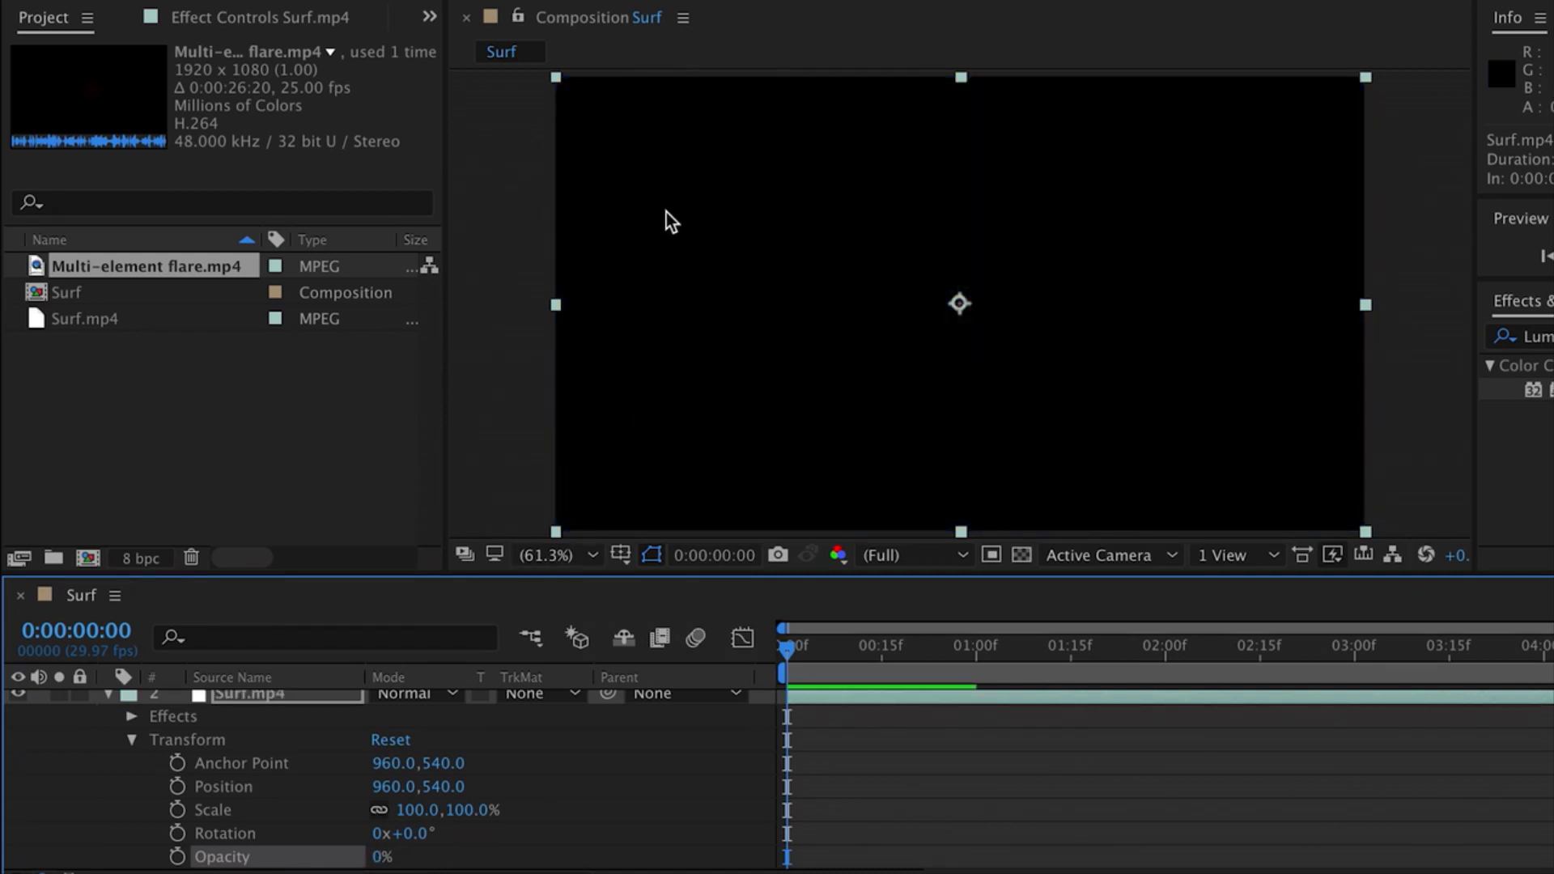
{"action": "left_click", "coordinate": [178, 855]}
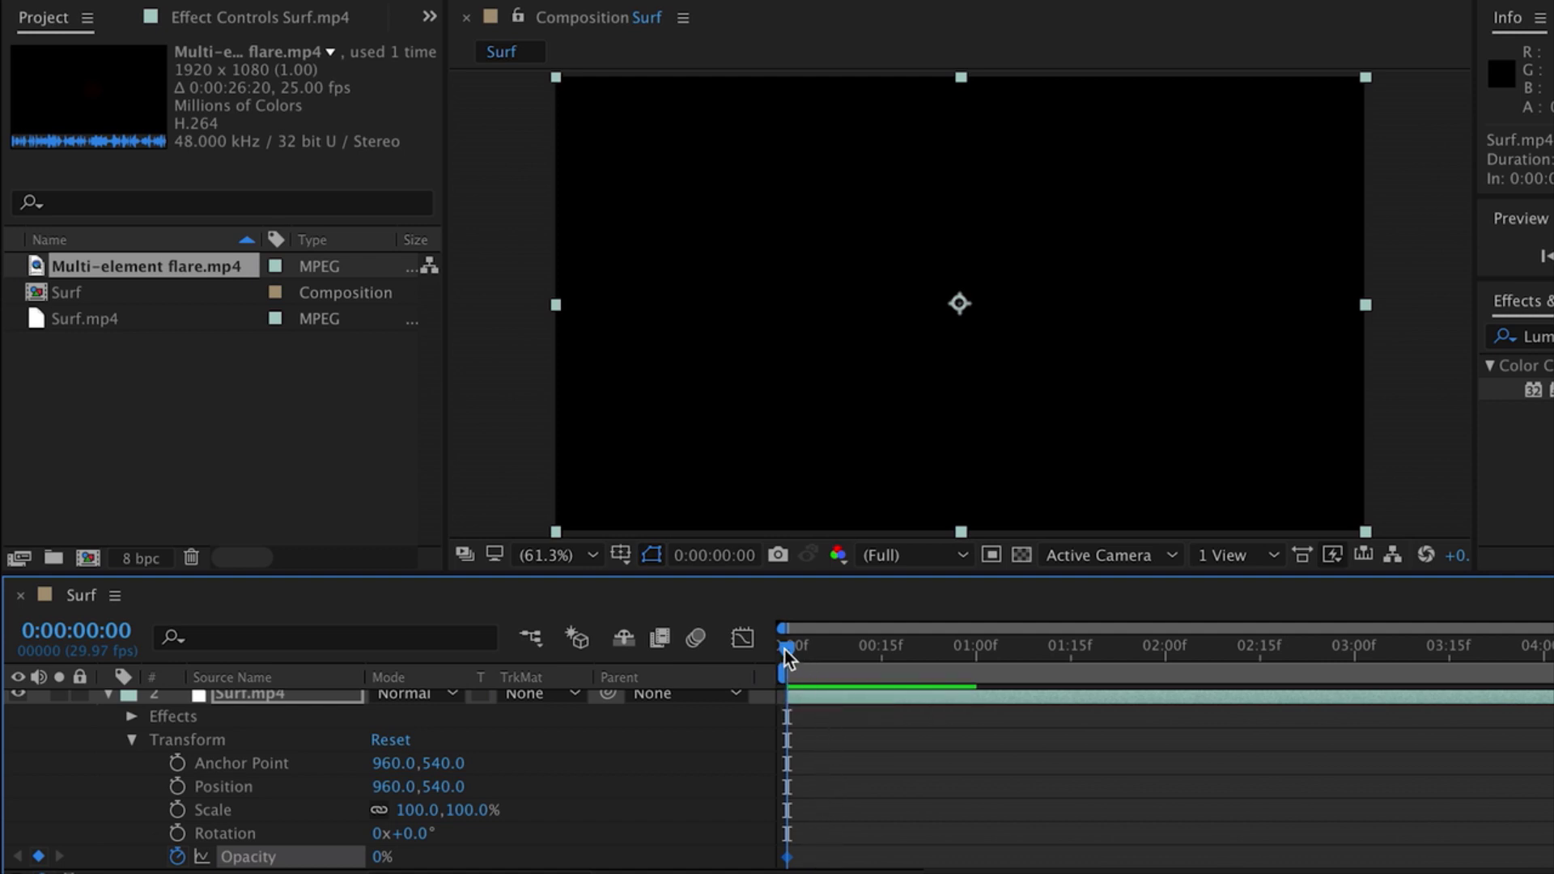
Step: Add a 100% opacity keyframe to Surf.mp4 at 0:00:00:15, check both keyframes, and collapse the layer's properties
{"action": "left_click_drag", "start_coordinate": [786, 657], "coordinate": [880, 656]}
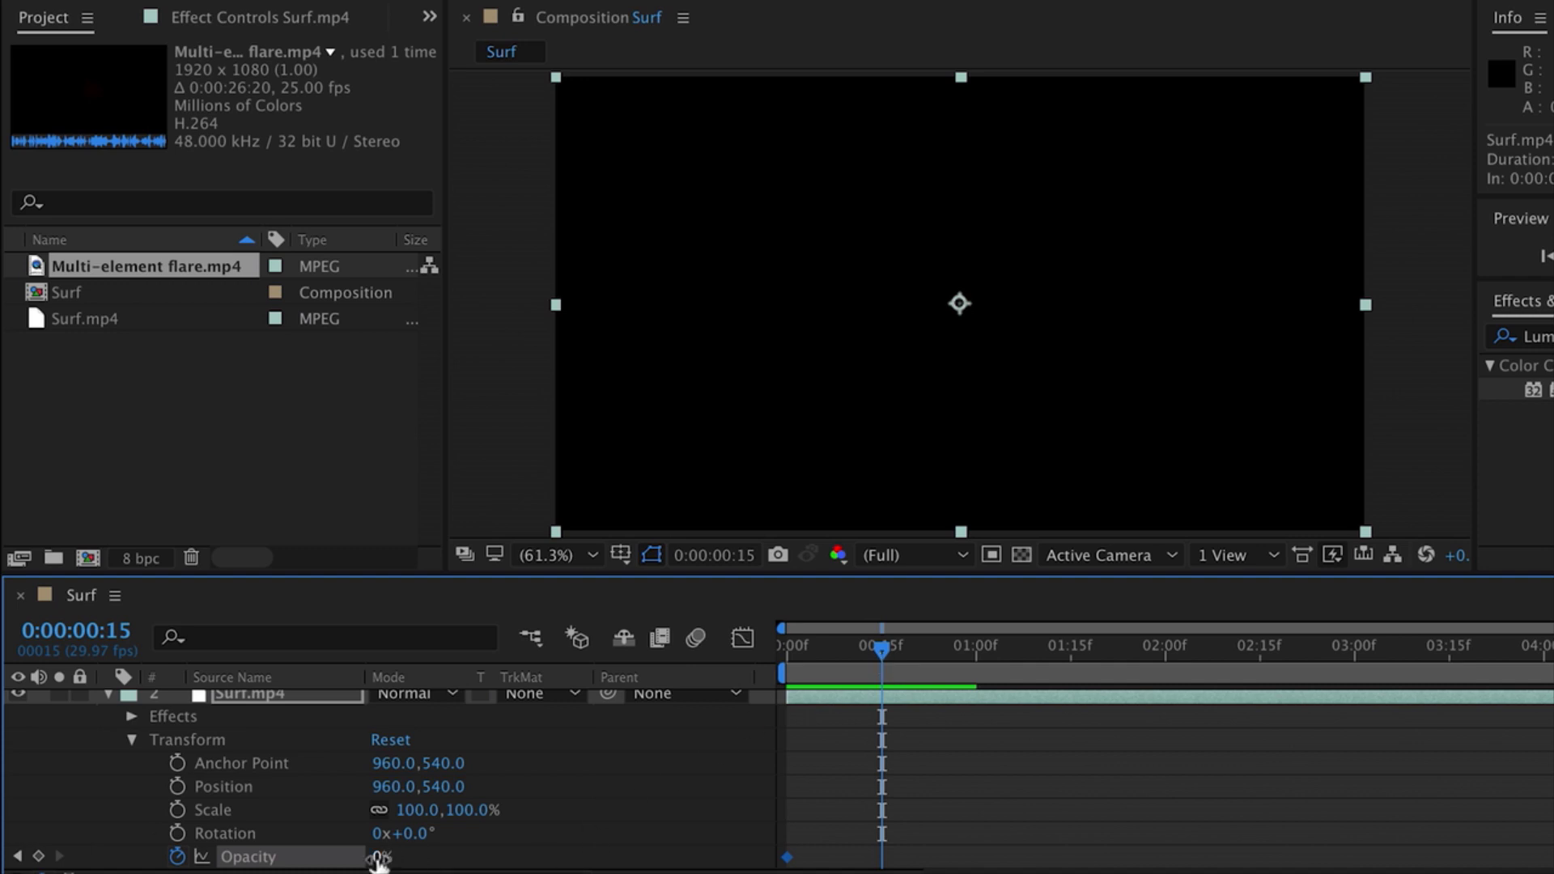
{"action": "left_click_drag", "start_coordinate": [378, 860], "coordinate": [469, 860]}
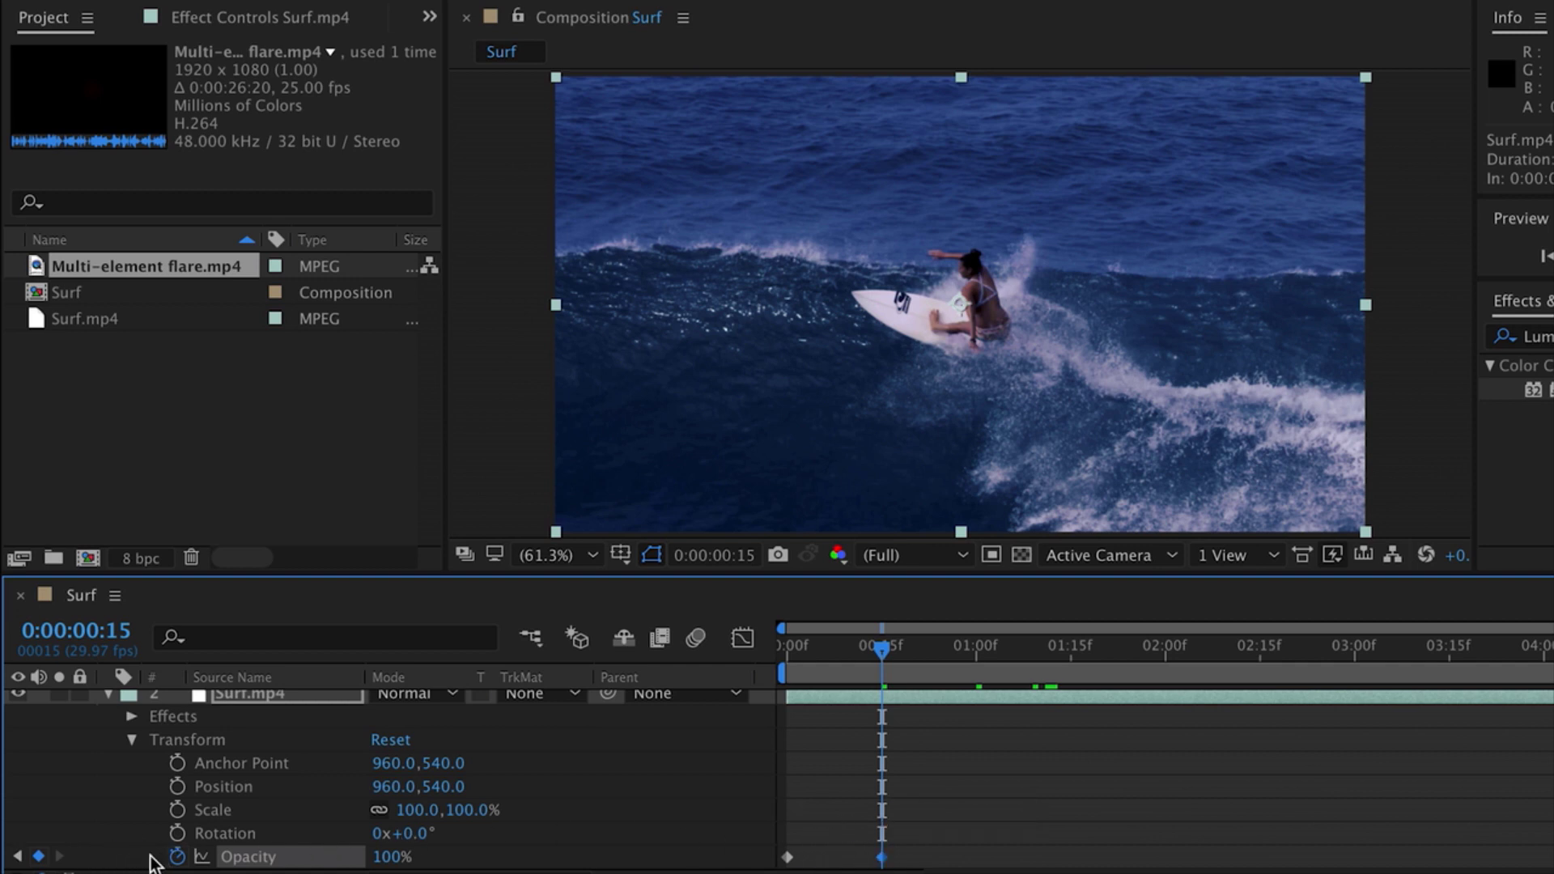
{"action": "left_click", "coordinate": [17, 858]}
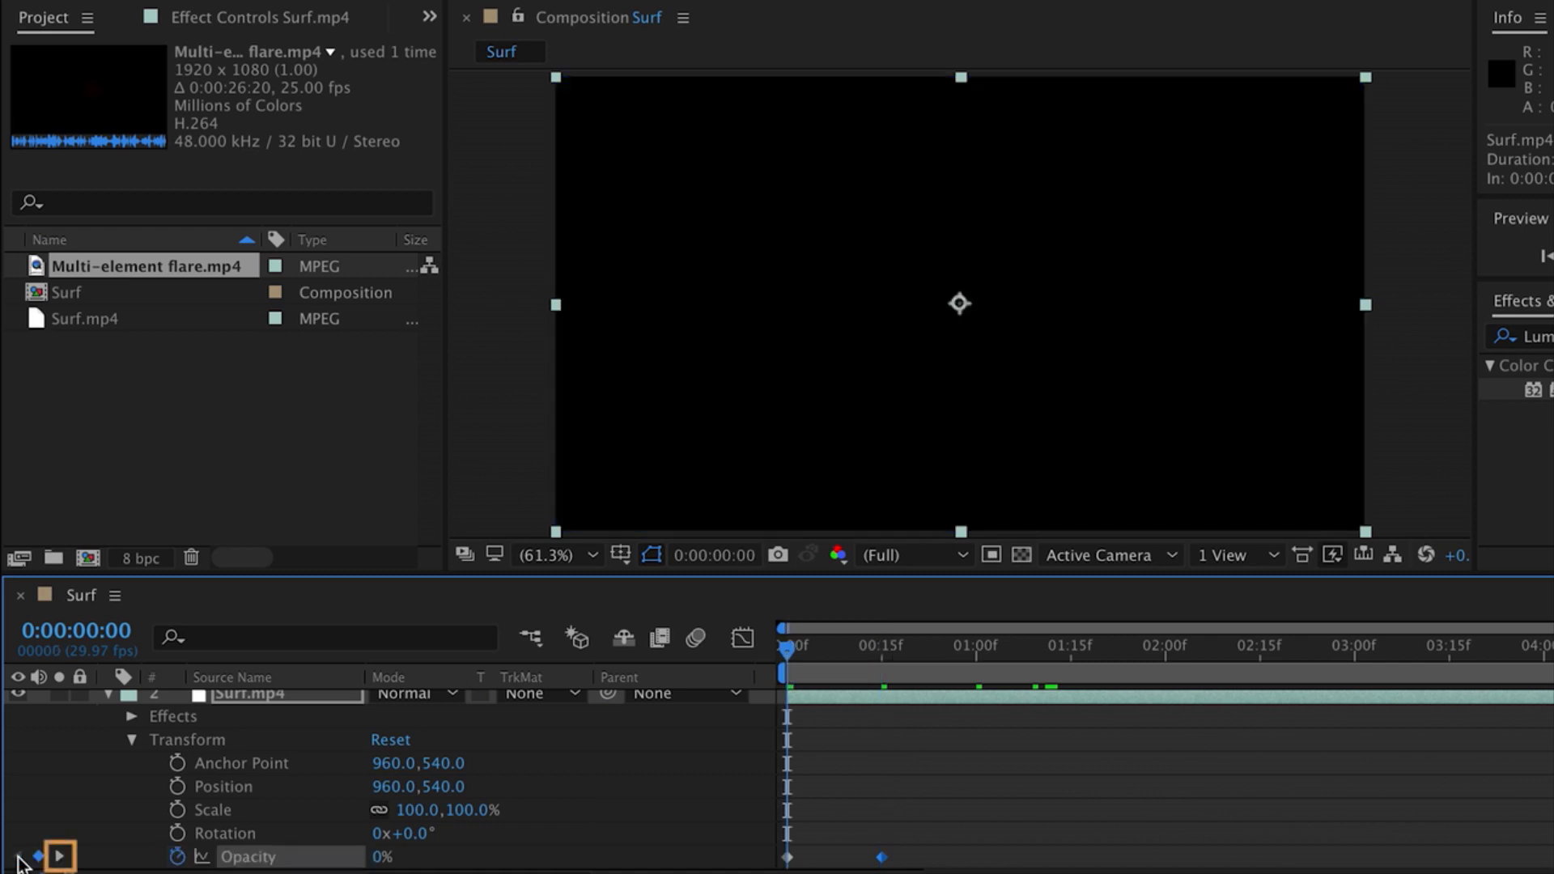
{"action": "left_click", "coordinate": [60, 858]}
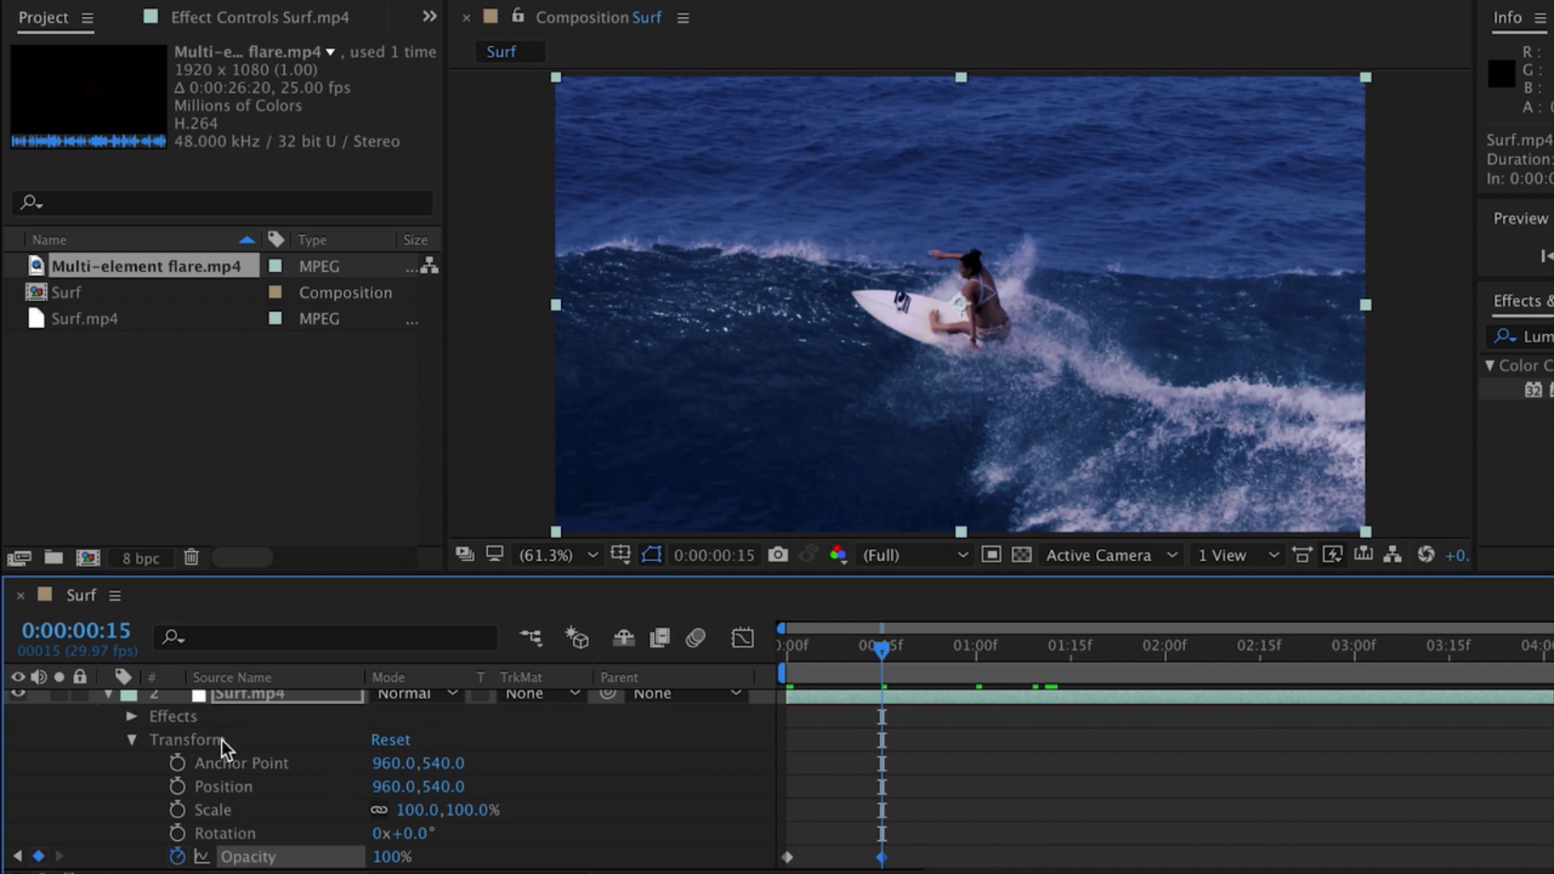
{"action": "scroll", "coordinate": [106, 734], "scroll_direction": "up", "scroll_amount": 2}
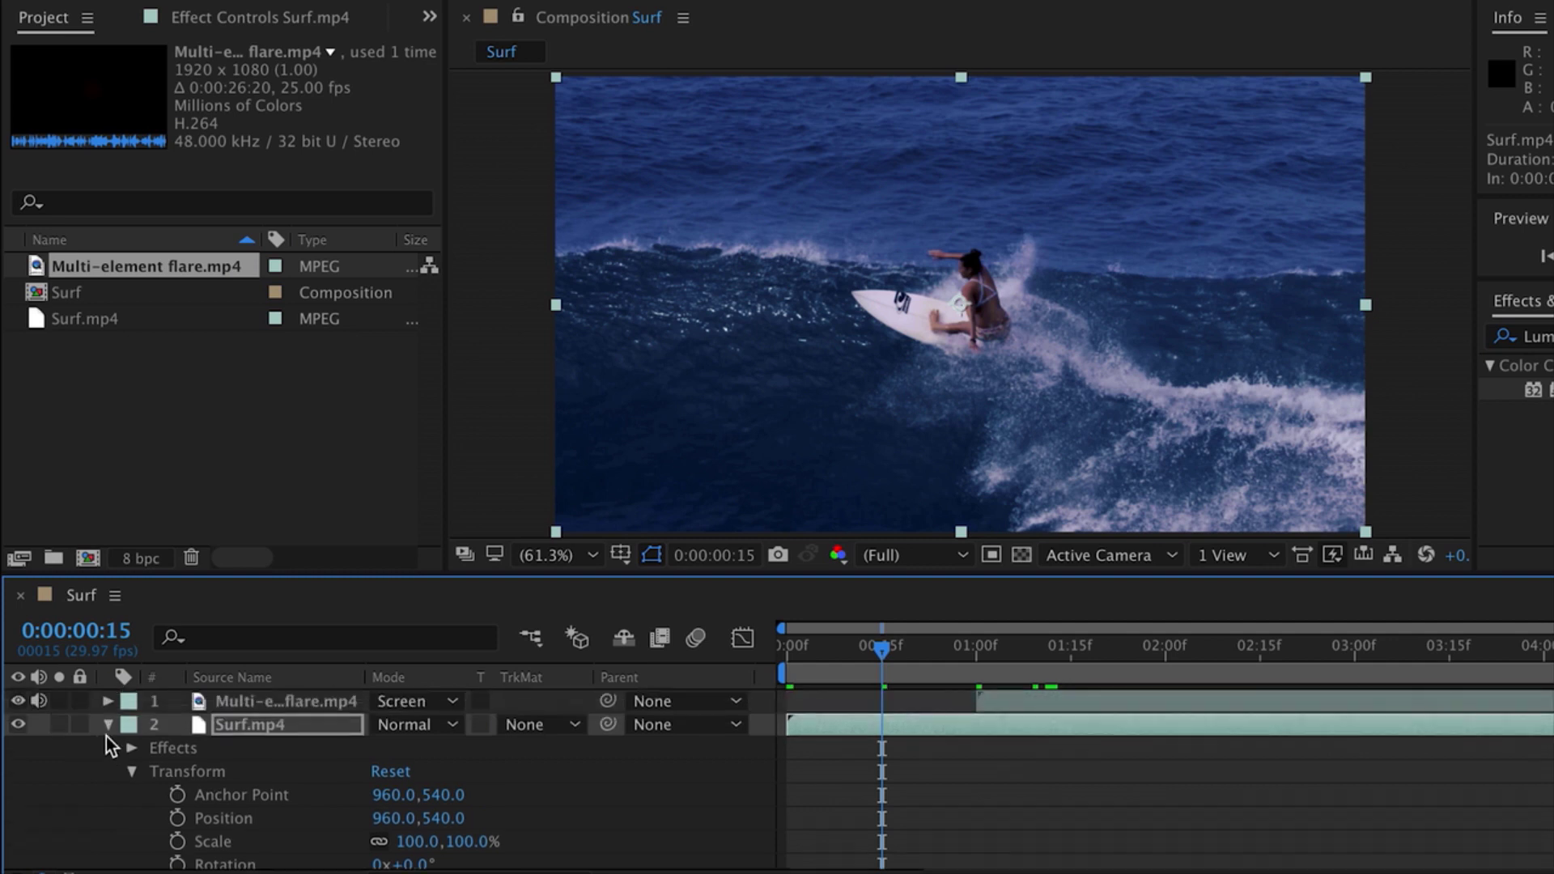
{"action": "left_click", "coordinate": [107, 725]}
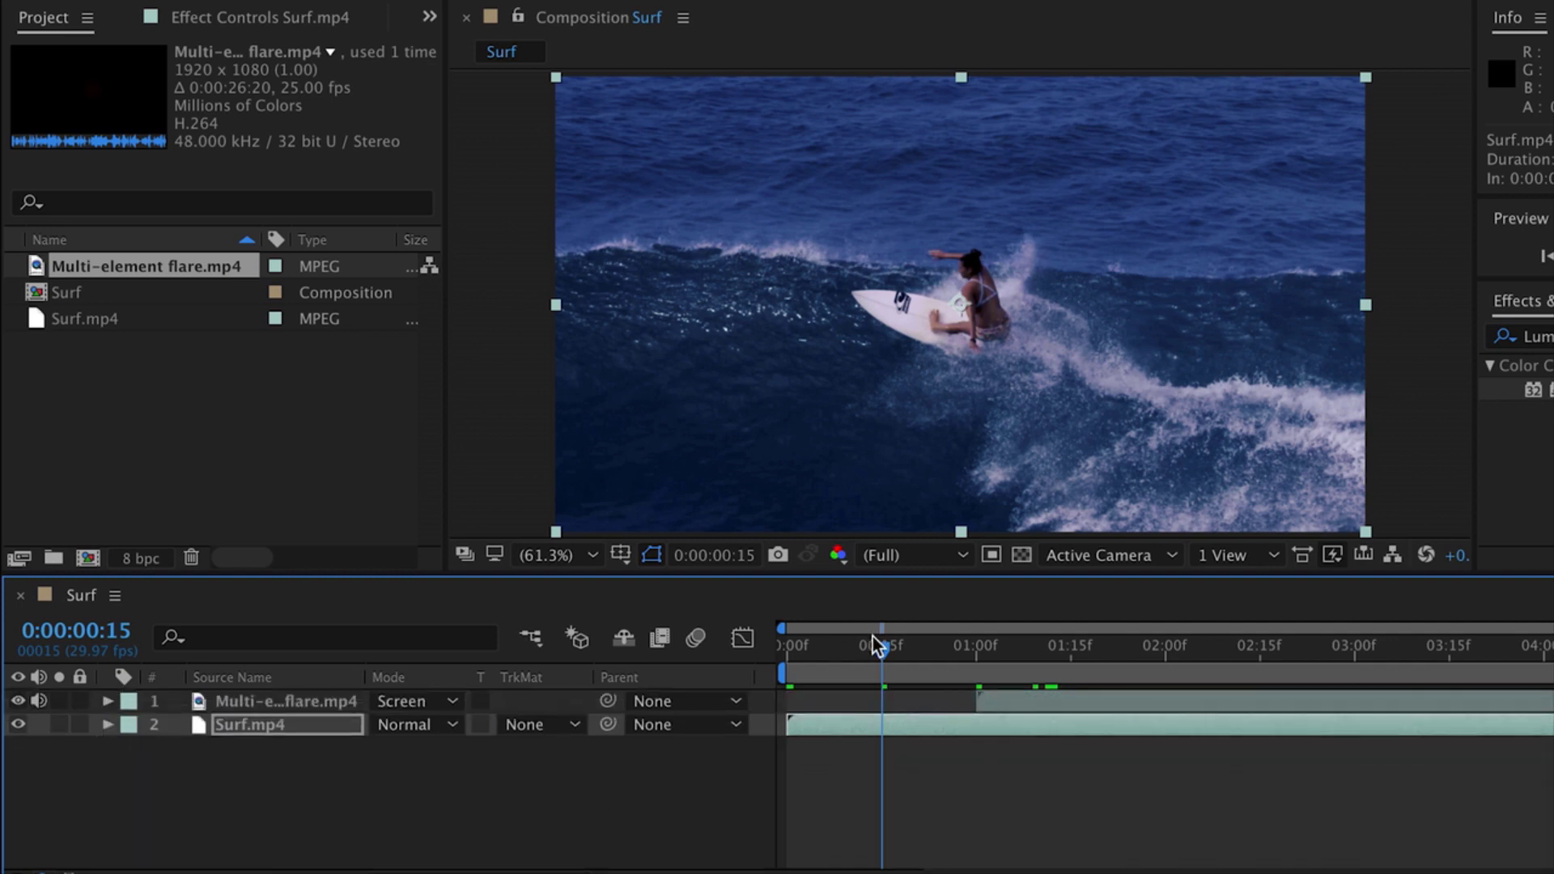
Step: Lower the Multi-element flare layer's opacity to 54%, judging it at the bright flare around 0:00:03:16
{"action": "left_click_drag", "start_coordinate": [872, 649], "coordinate": [1453, 596]}
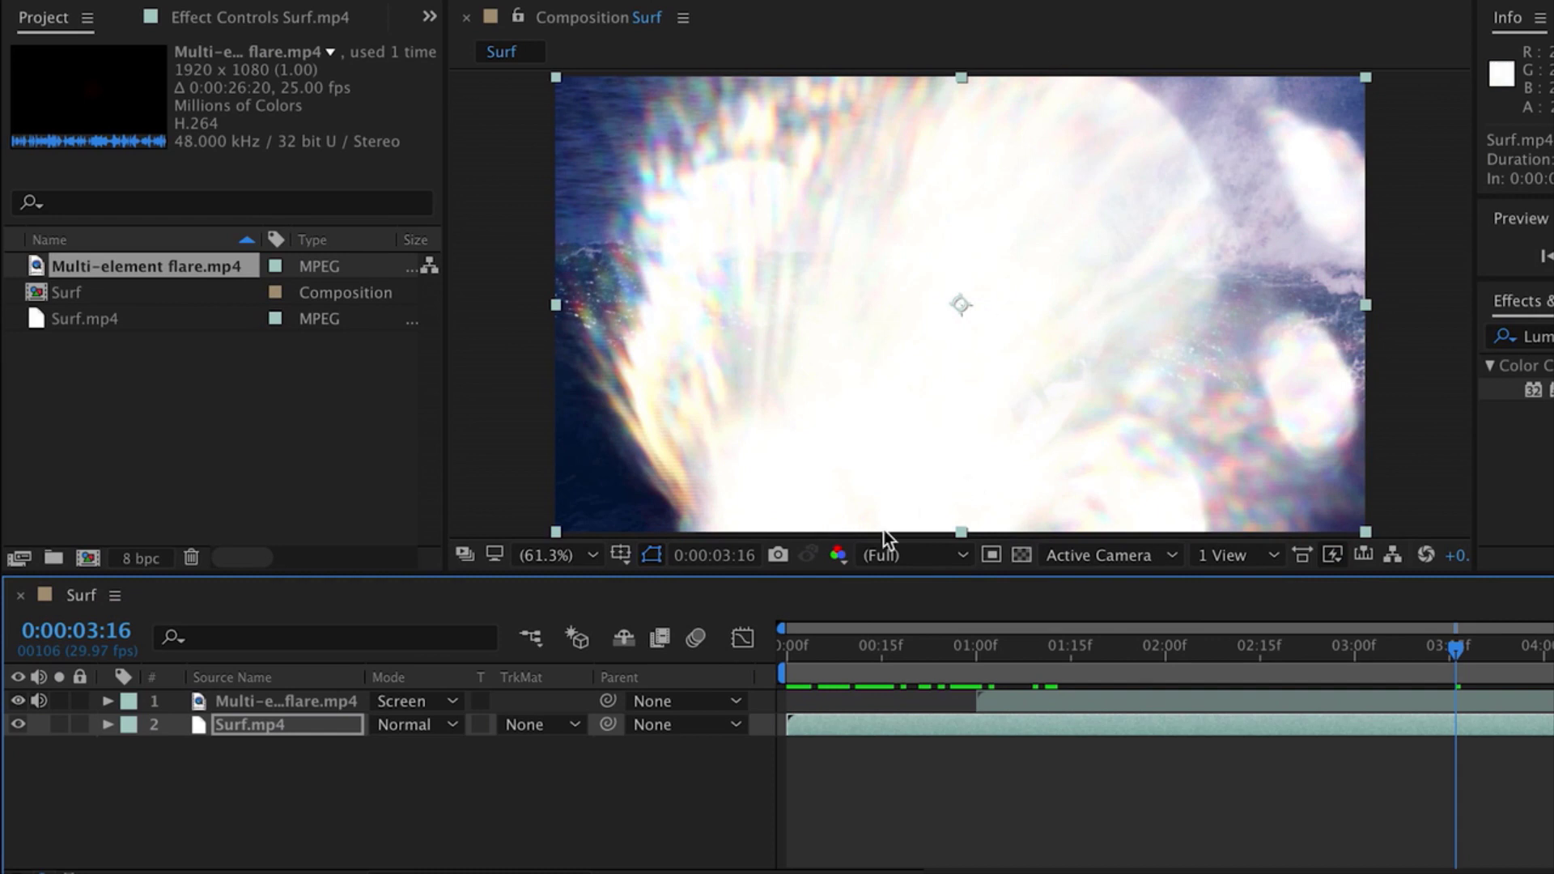
{"action": "left_click", "coordinate": [271, 706]}
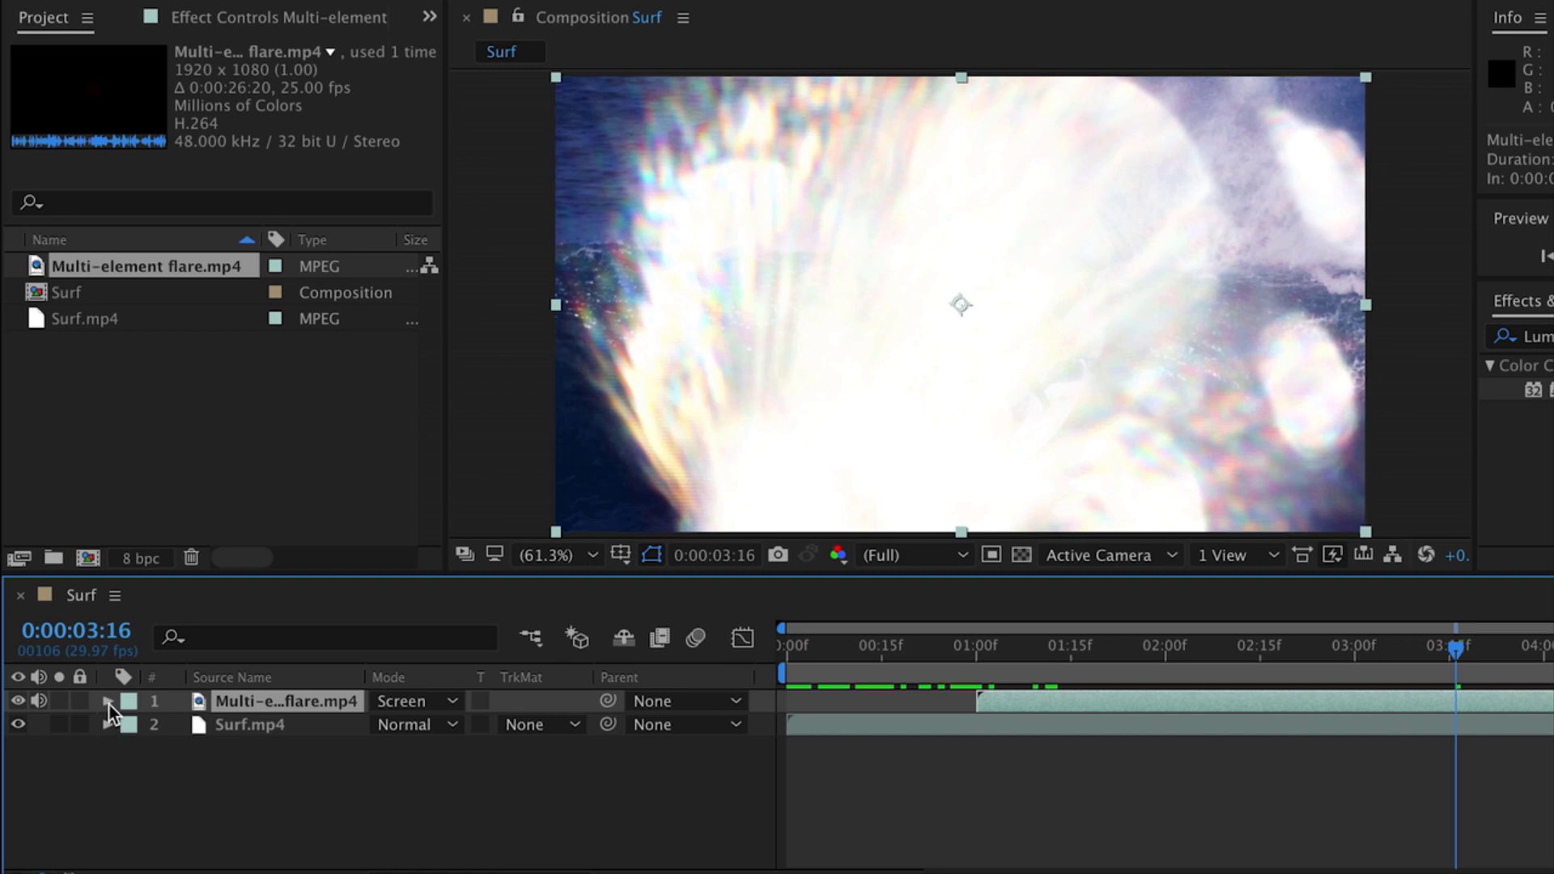
{"action": "key", "text": "t"}
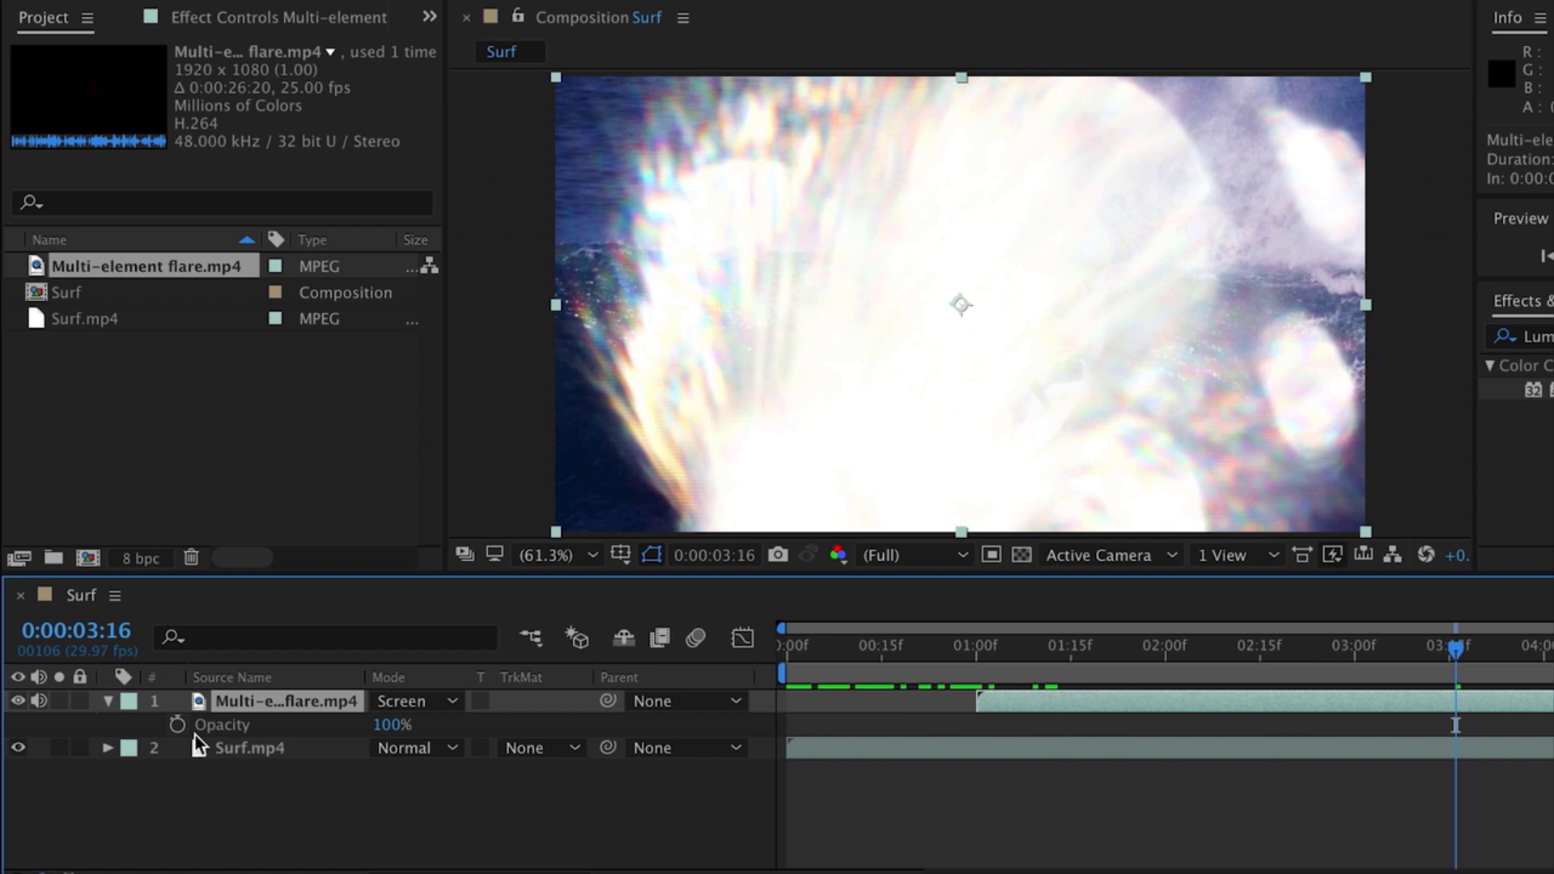
{"action": "left_click_drag", "start_coordinate": [393, 725], "coordinate": [336, 735]}
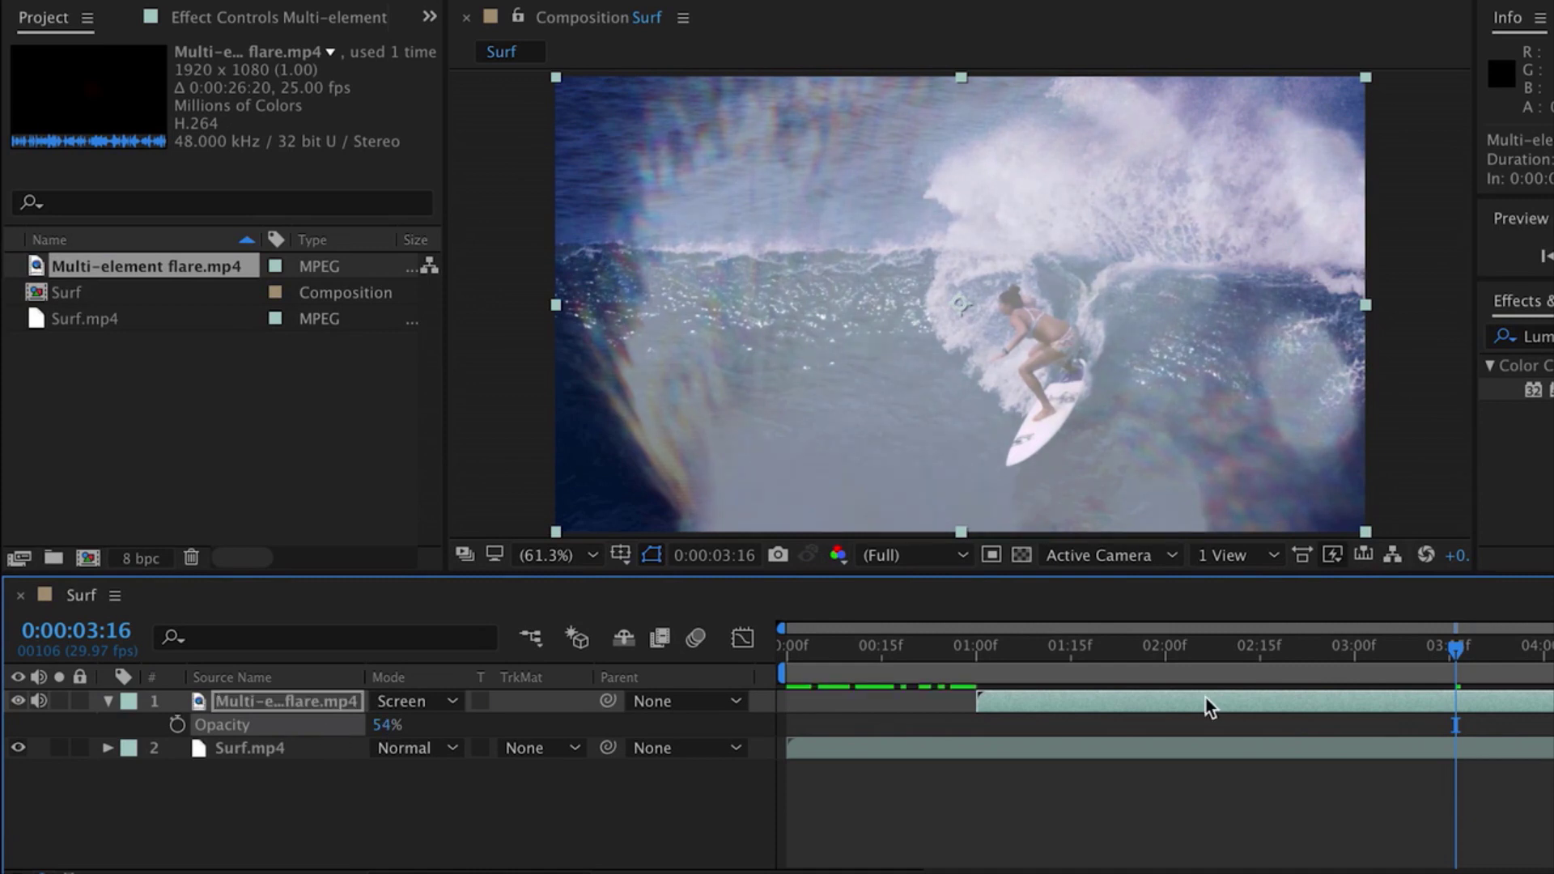
Step: Scrub the composition and play a preview to check the fade-in and the softened flare, then stop playback
{"action": "left_click_drag", "start_coordinate": [1451, 646], "coordinate": [1318, 640]}
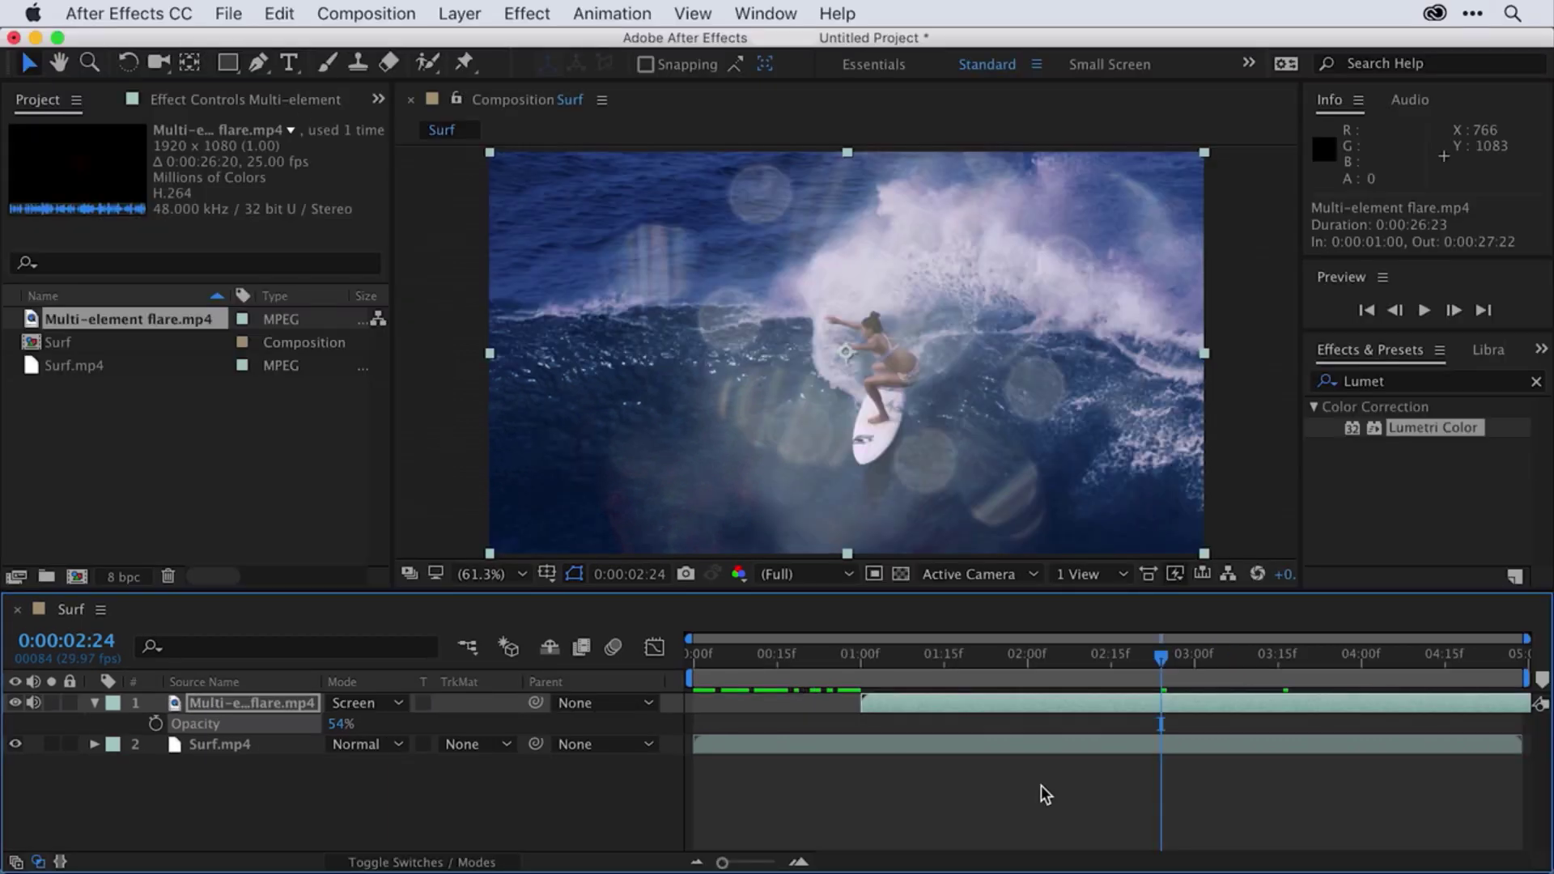
{"action": "key", "text": "space"}
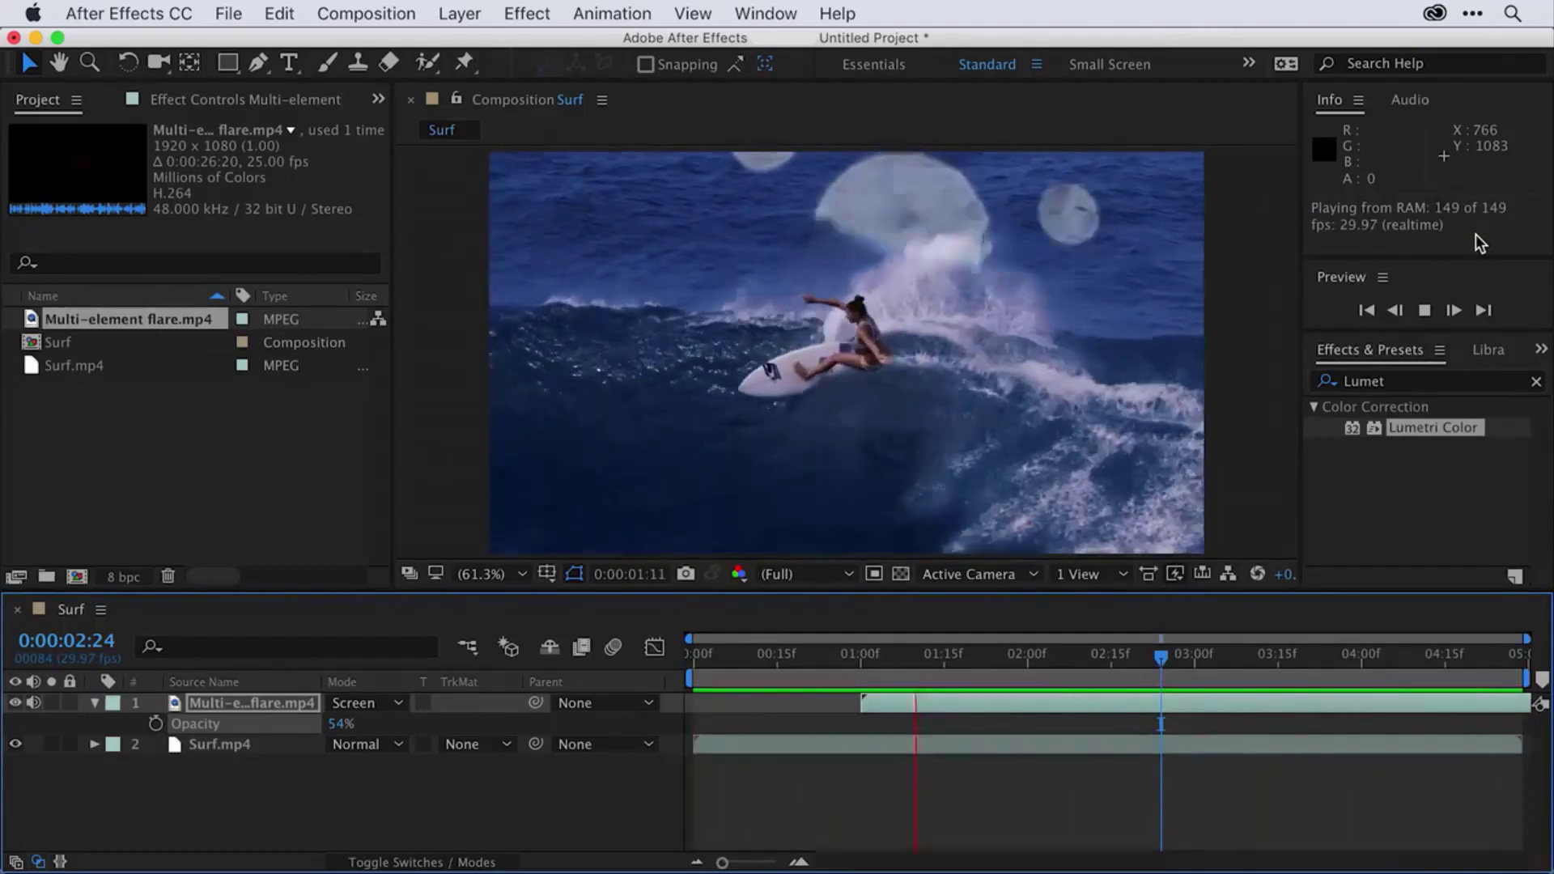
{"action": "key", "text": "space"}
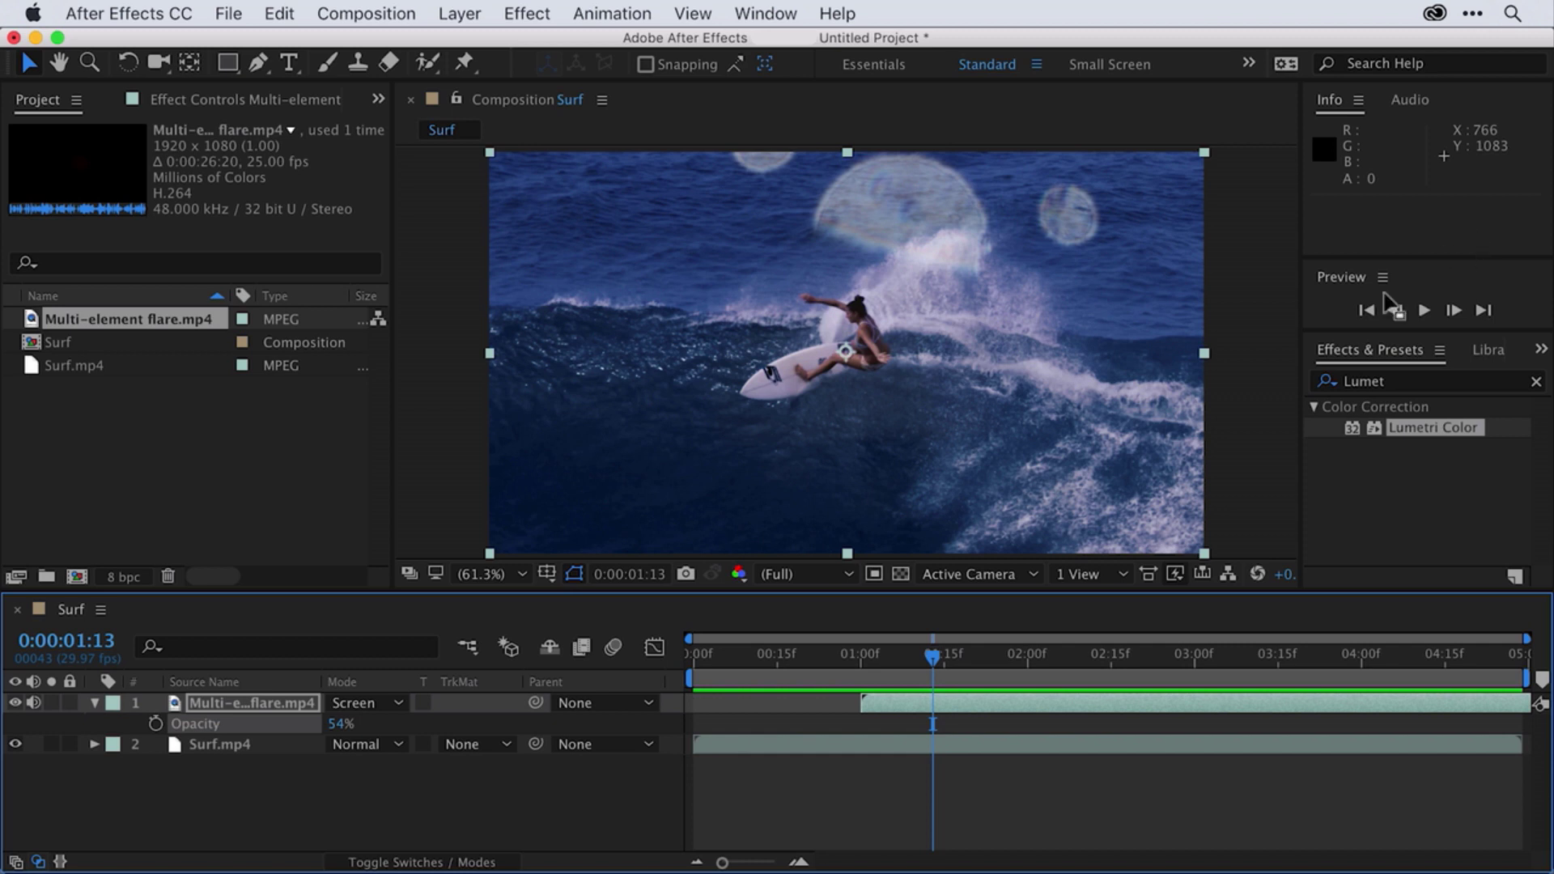
Step: Add the Surf composition to the render queue and review the render settings presets, keeping Best Settings
{"action": "left_click", "coordinate": [414, 818]}
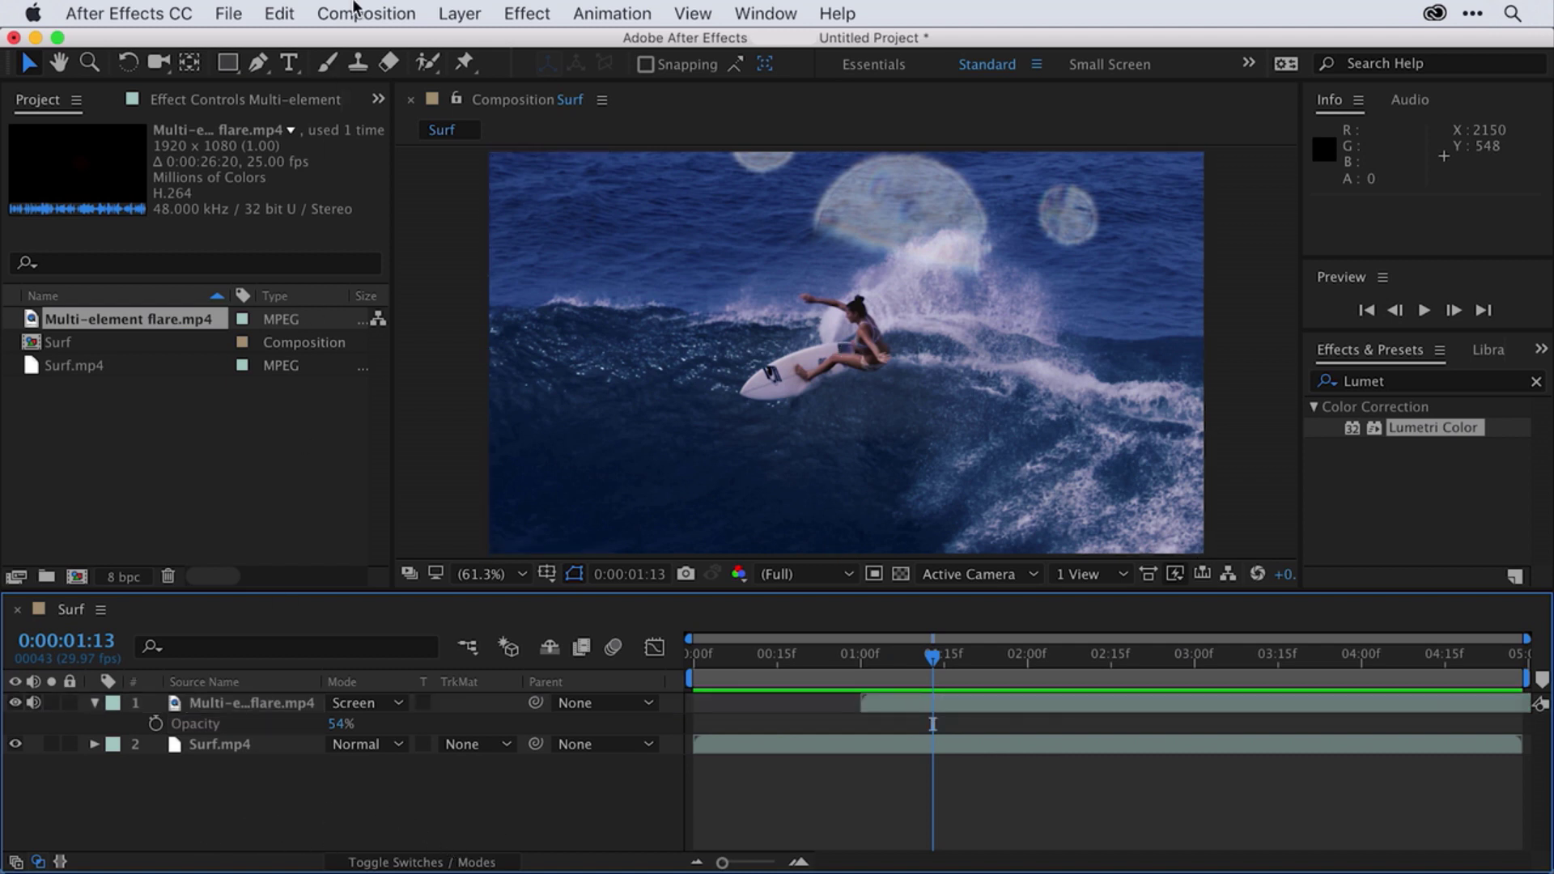
{"action": "left_click", "coordinate": [355, 9]}
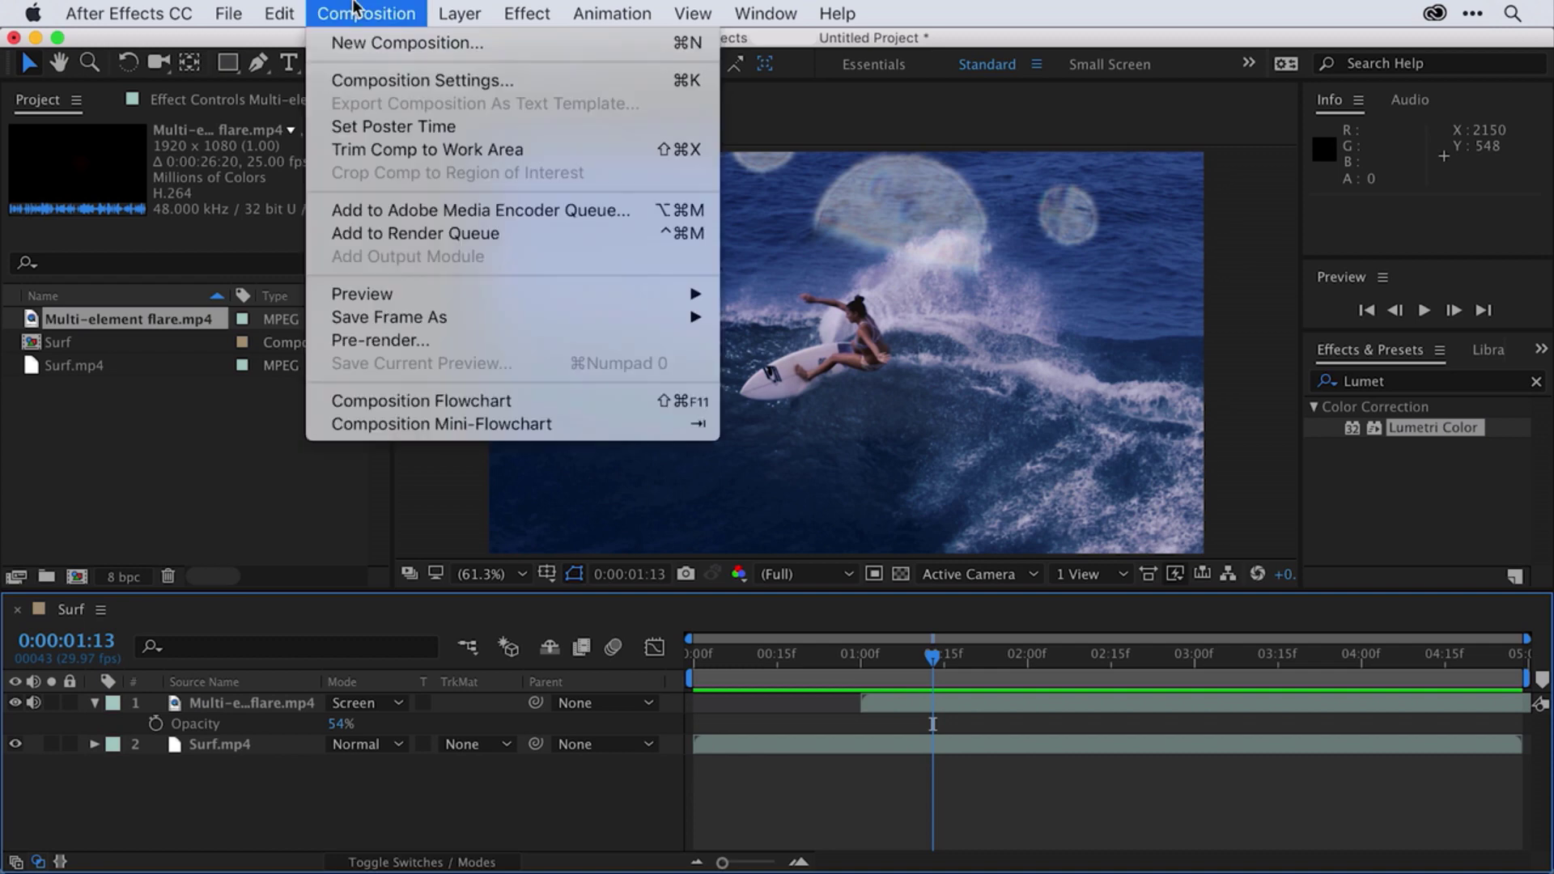
{"action": "left_click", "coordinate": [413, 233]}
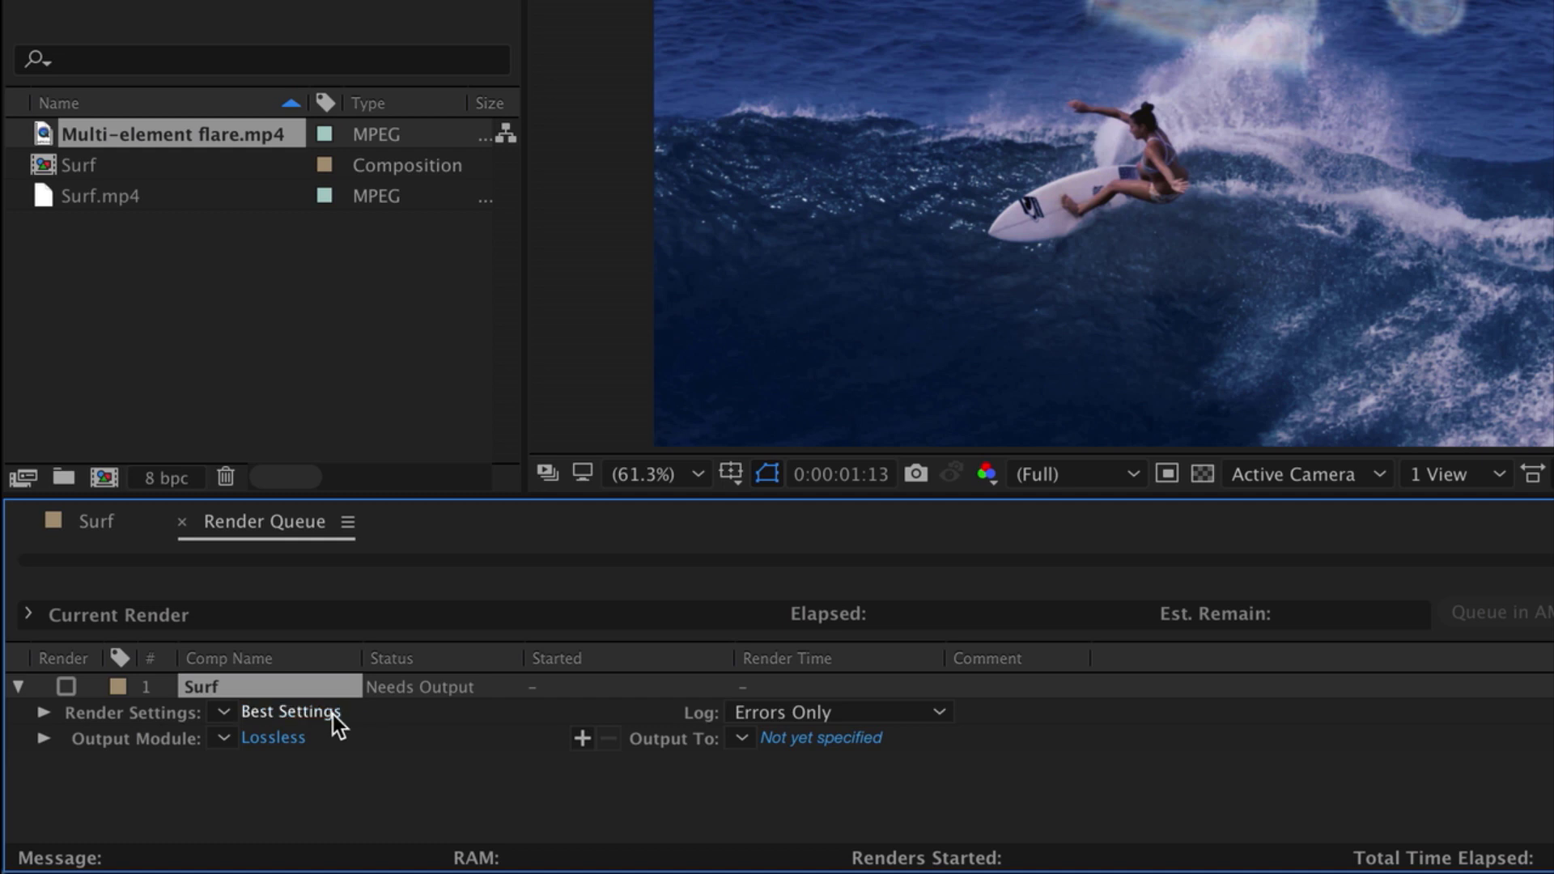
{"action": "left_click", "coordinate": [221, 714]}
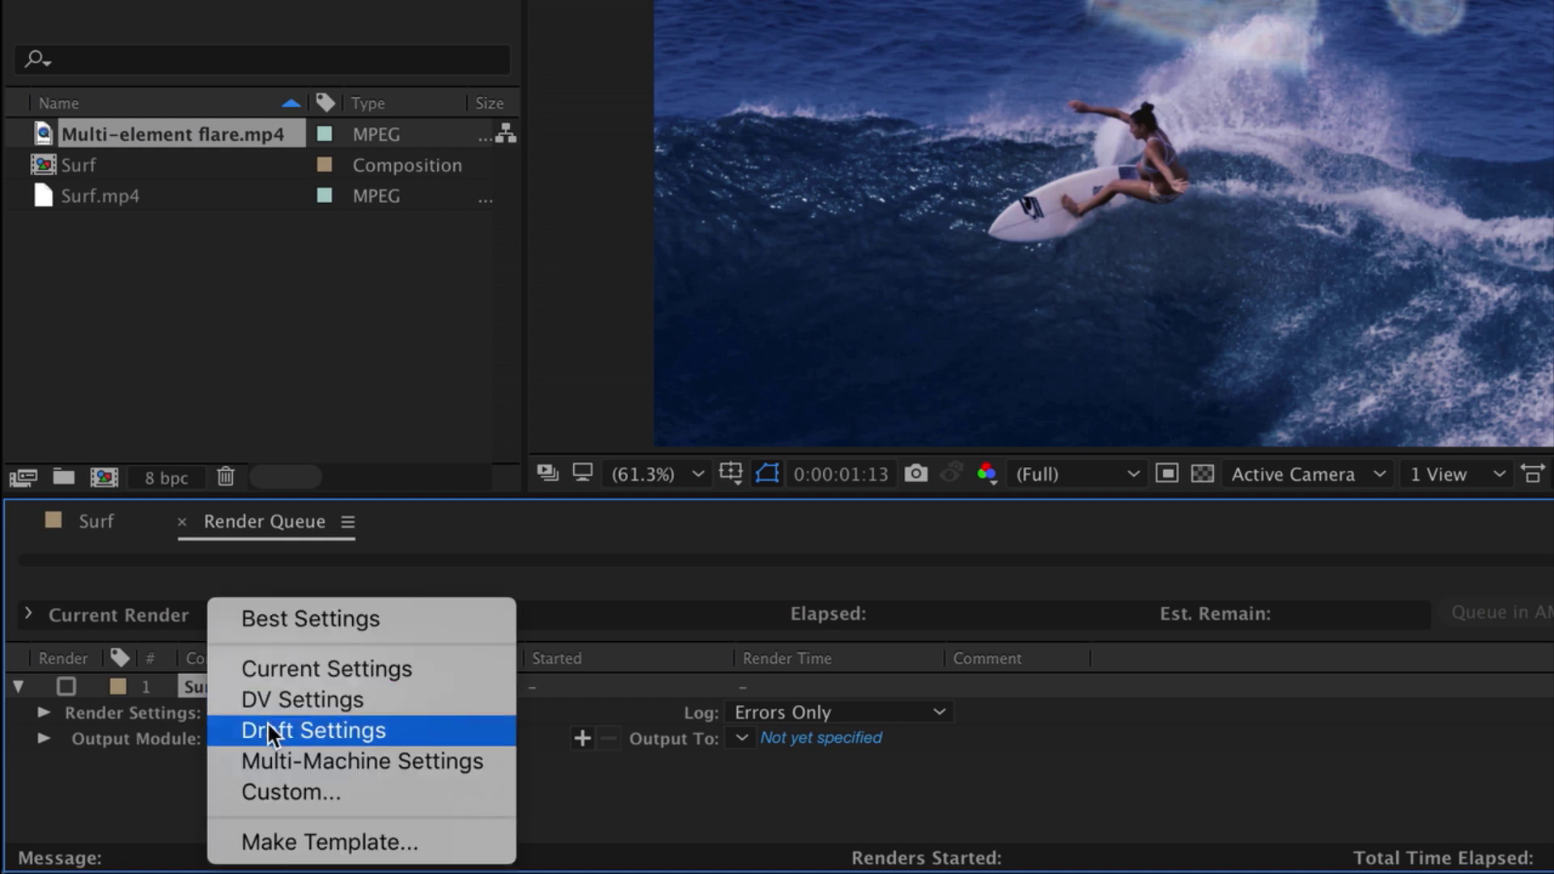
{"action": "left_click", "coordinate": [154, 809]}
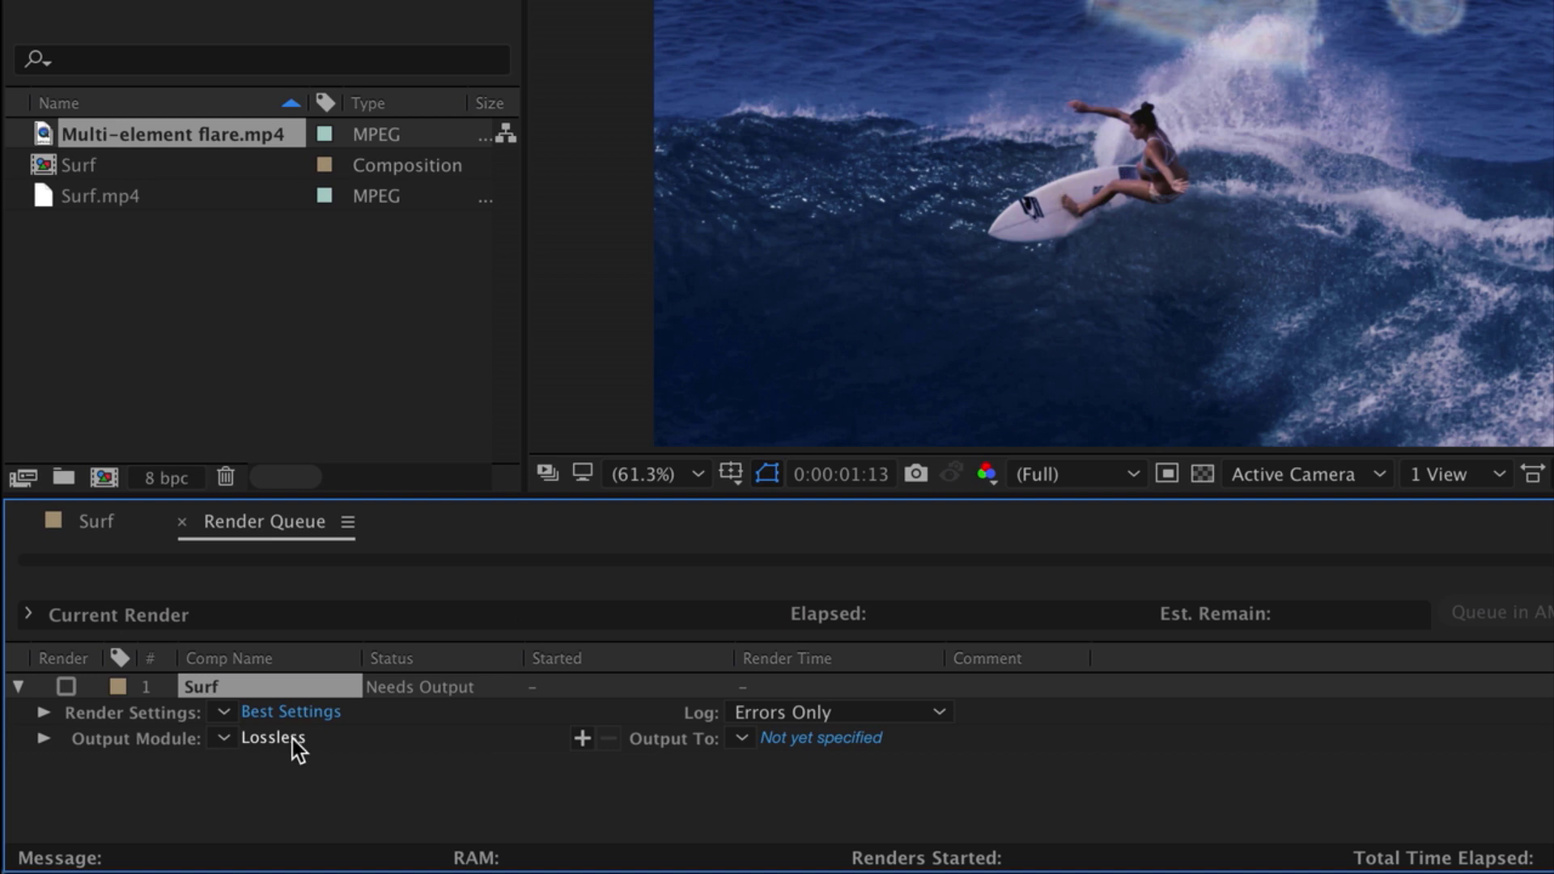
Step: Set the render output to Surf.mov on the Desktop and render the queued composition
{"action": "left_click", "coordinate": [832, 742]}
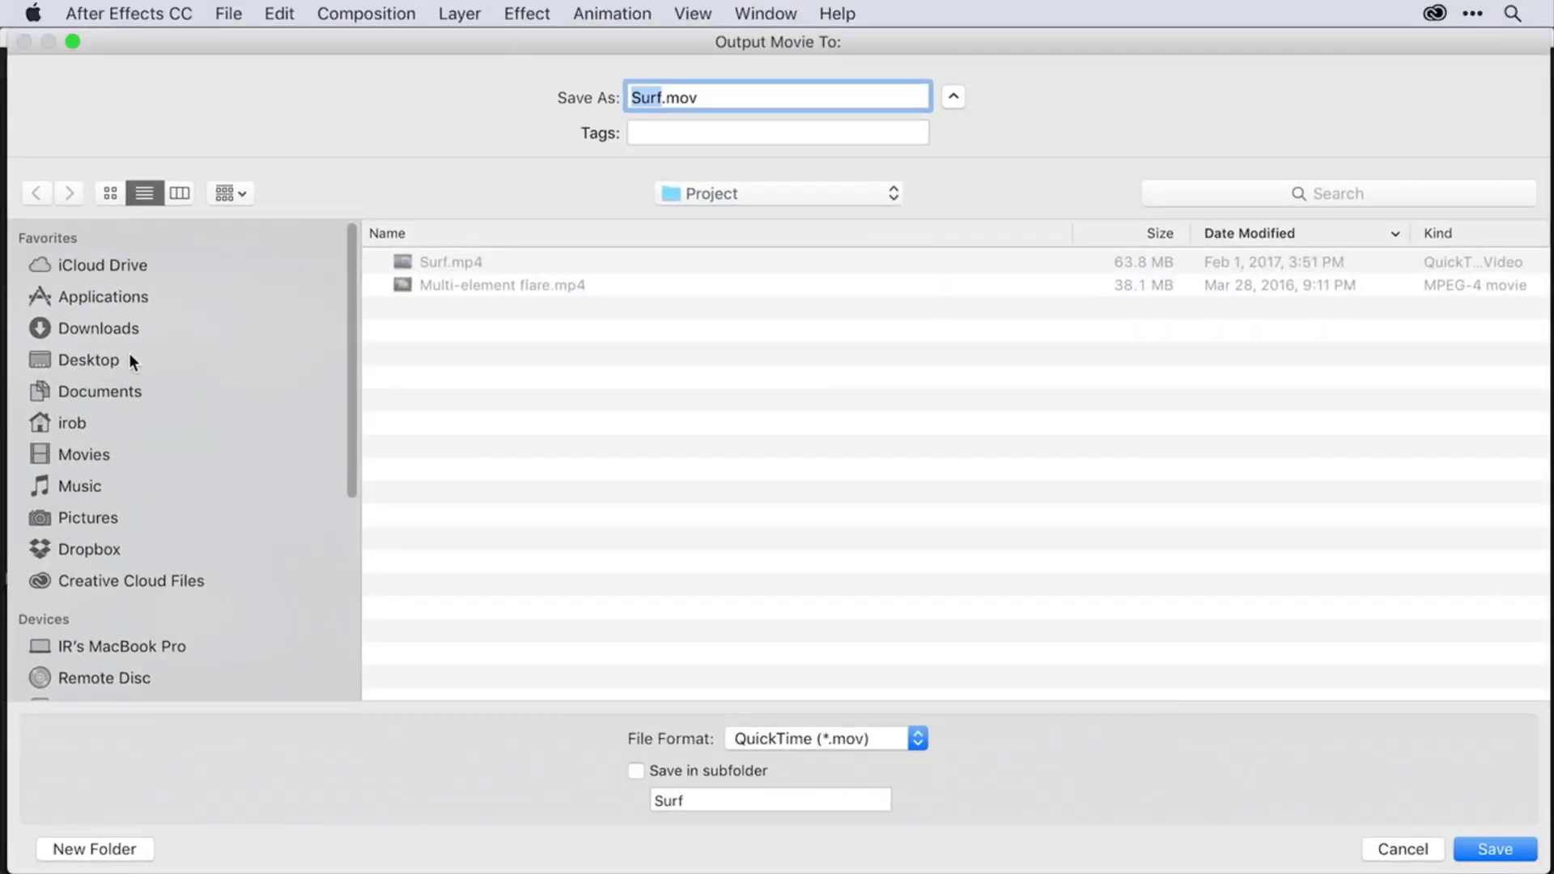
{"action": "left_click", "coordinate": [133, 361]}
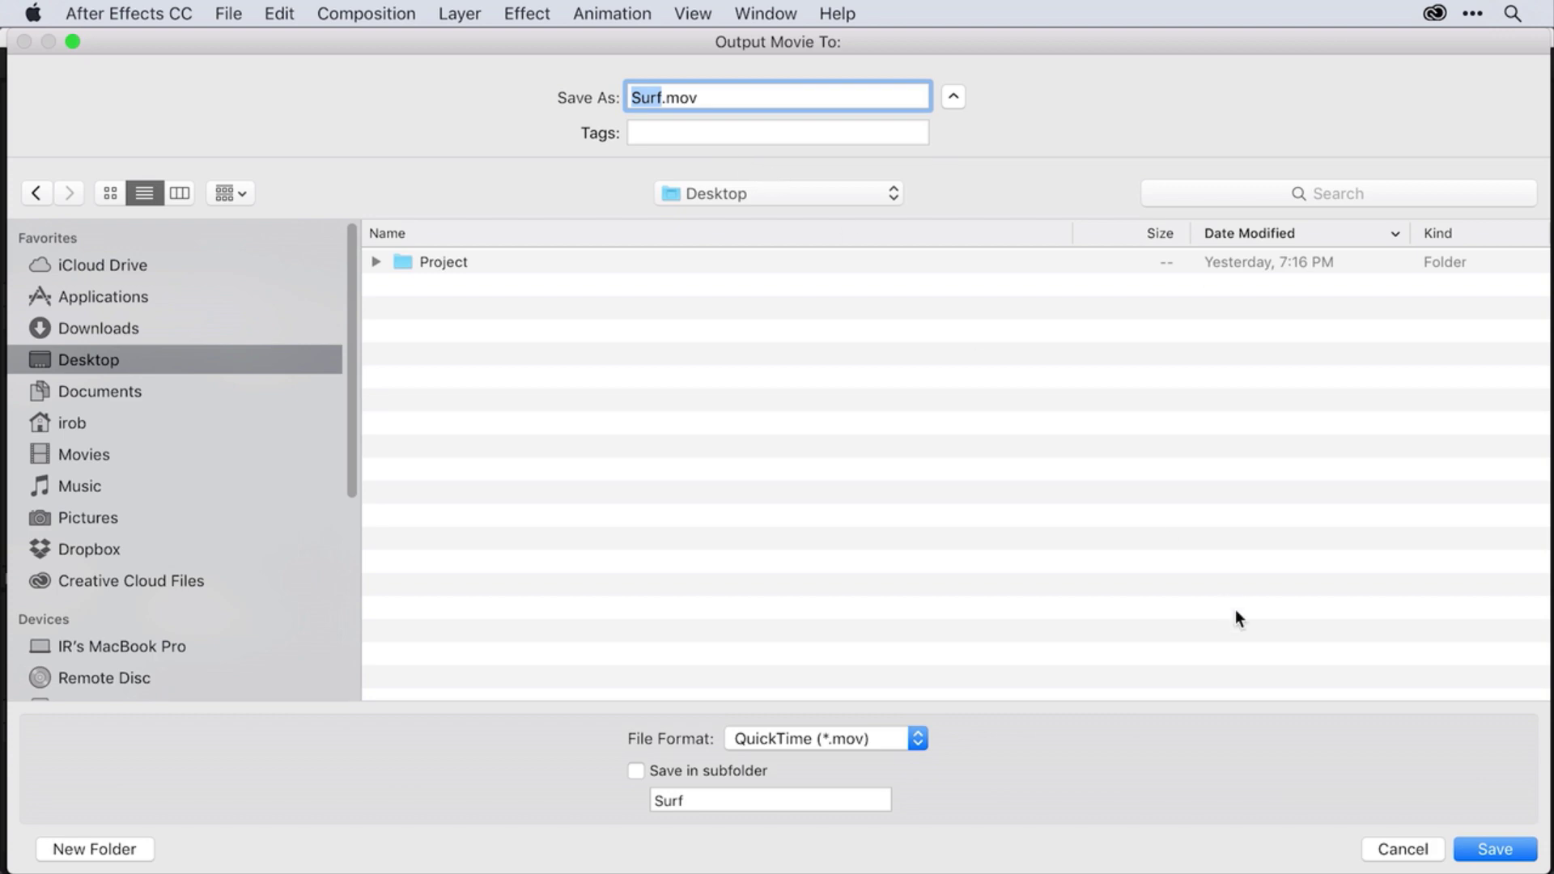
{"action": "left_click", "coordinate": [1488, 839]}
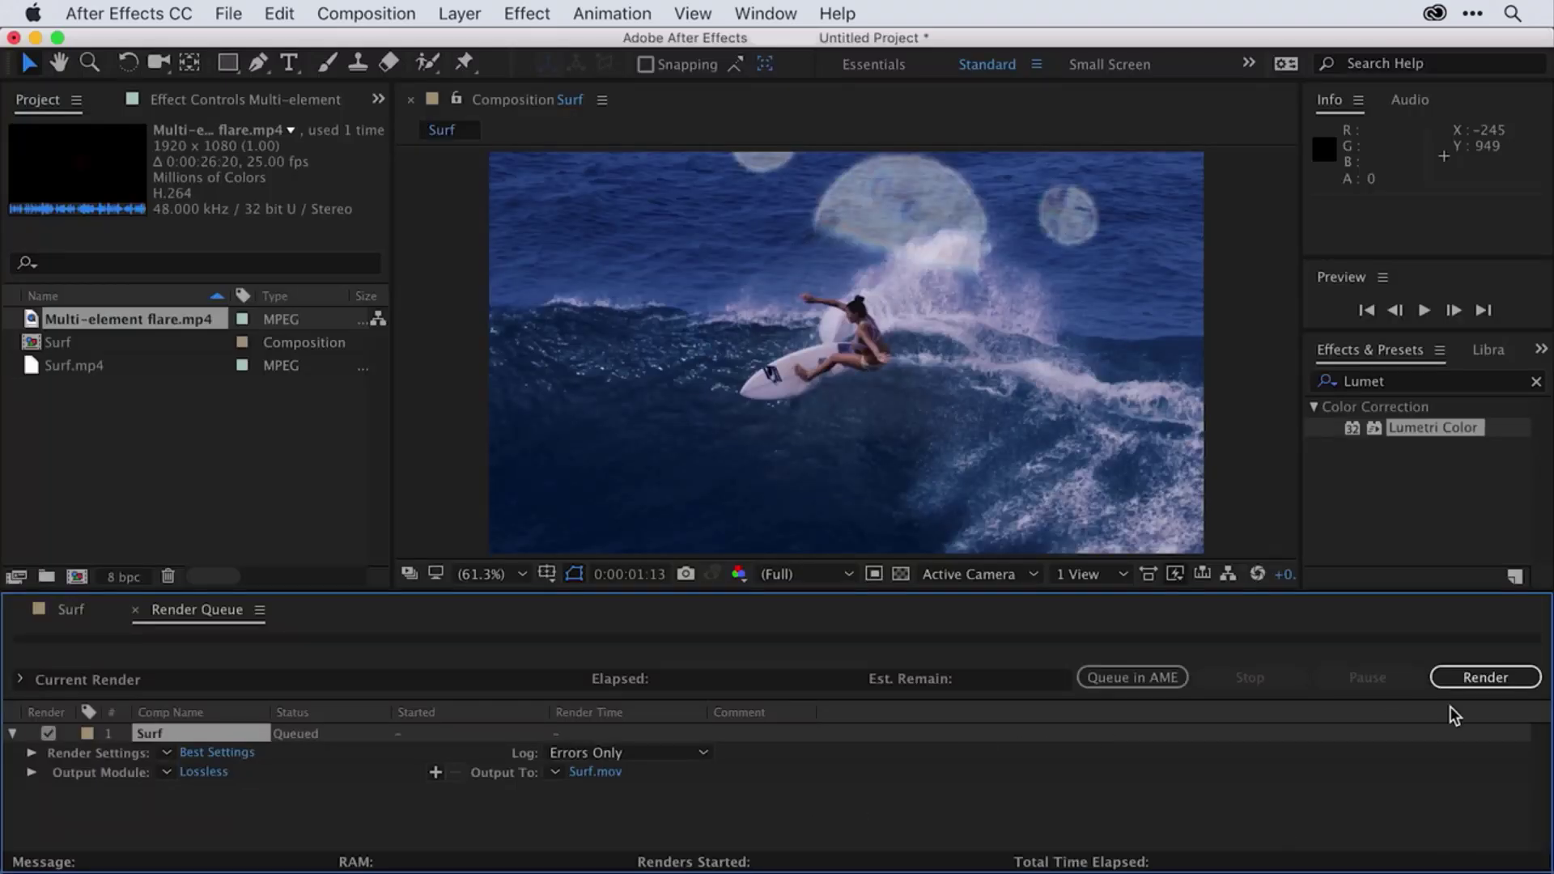
{"action": "left_click", "coordinate": [1483, 676]}
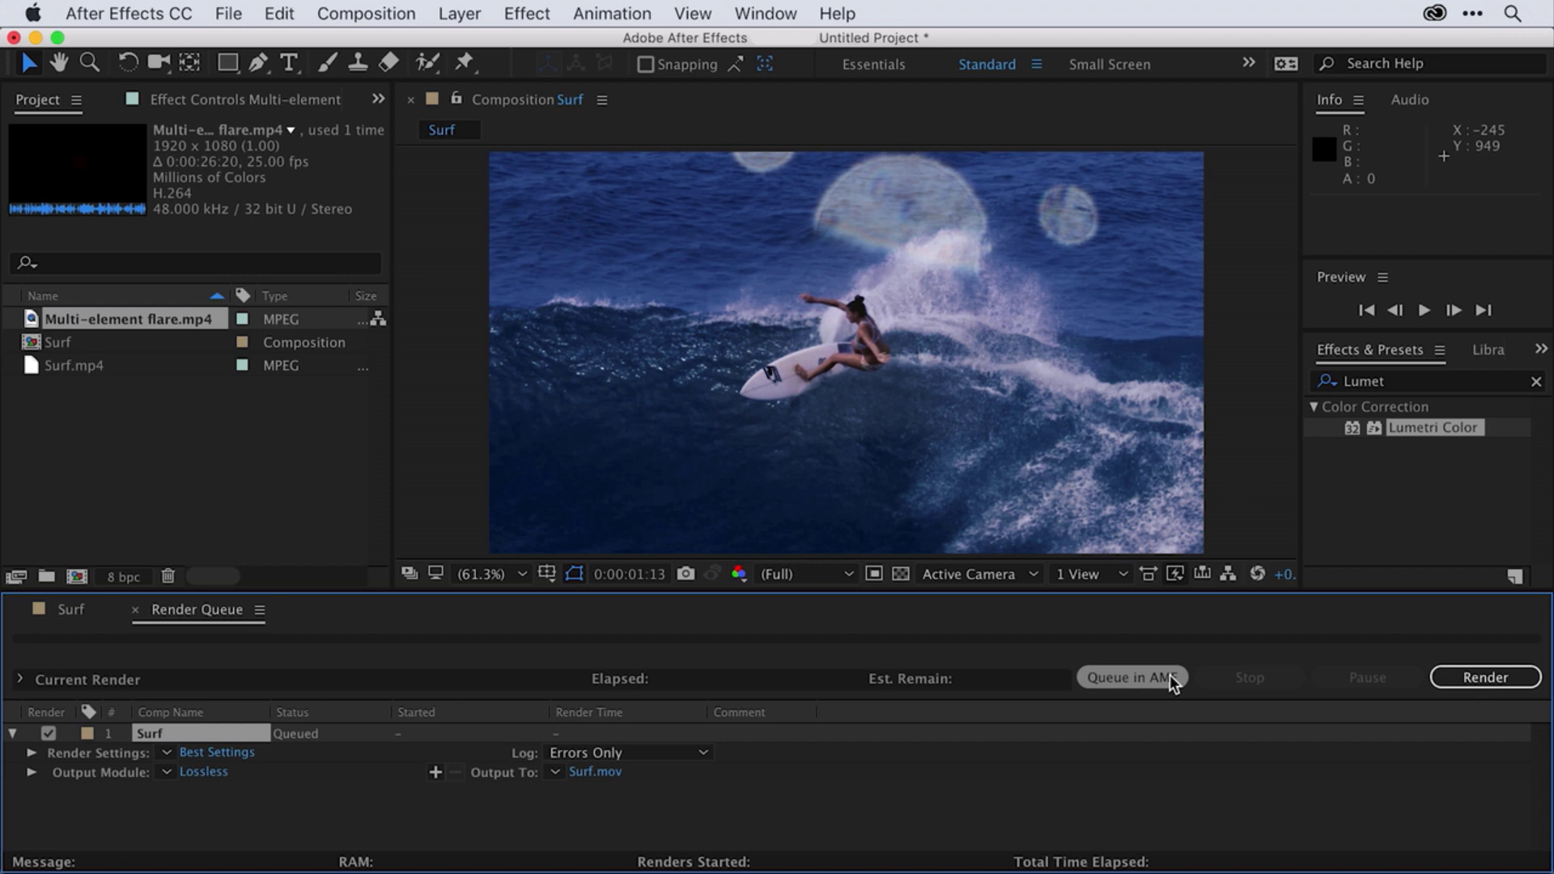
{"action": "left_click", "coordinate": [1462, 684]}
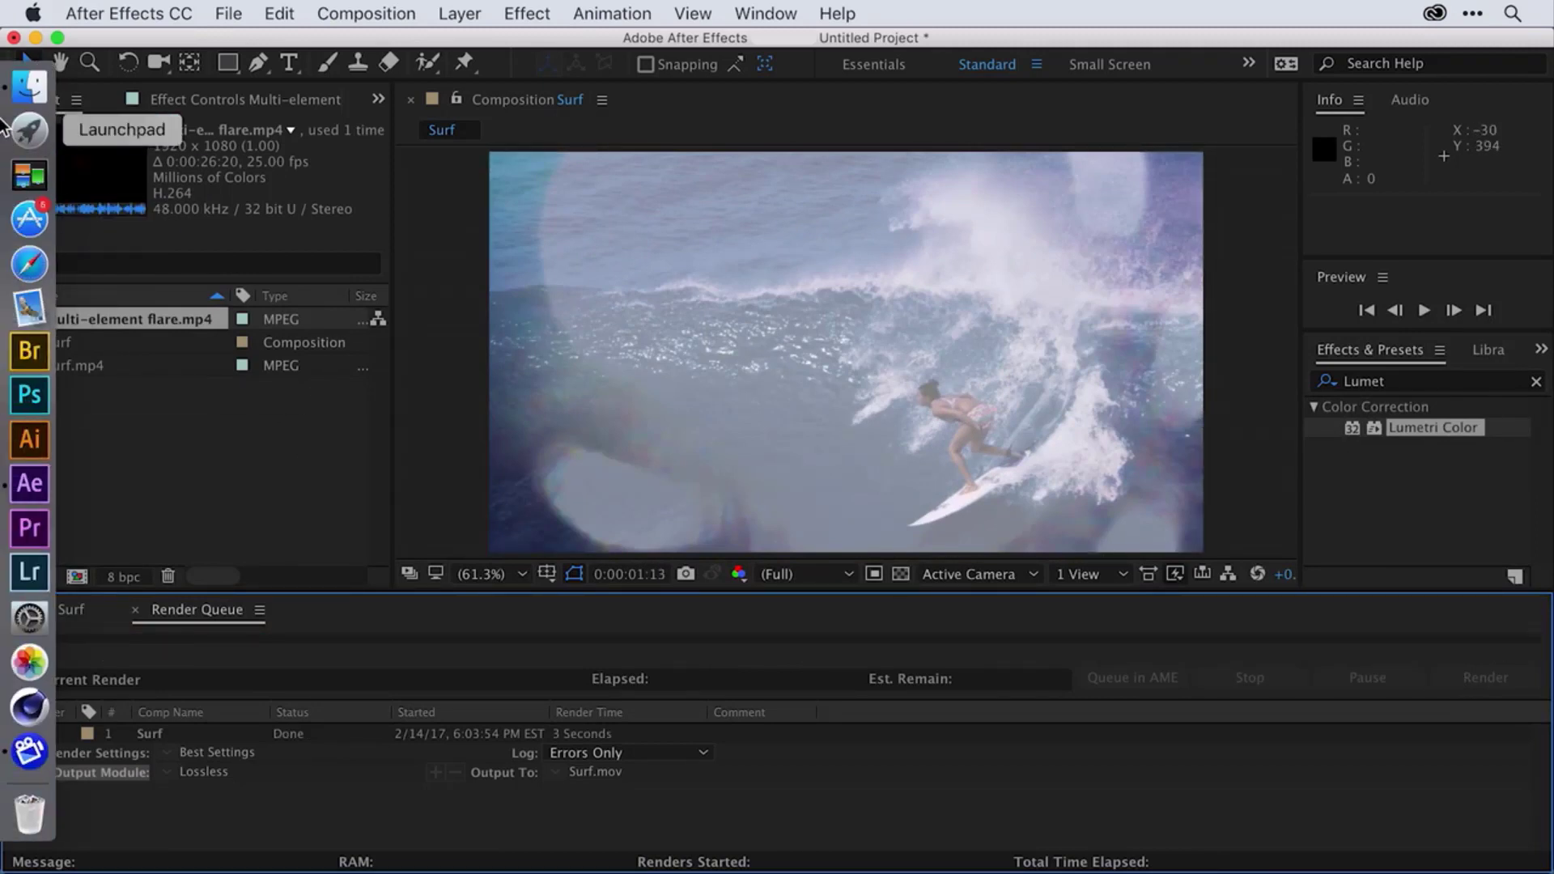
Step: Switch to Finder, open the rendered Surf.mov in QuickTime Player 7, and play it
{"action": "left_click", "coordinate": [20, 86]}
{"action": "double_click", "coordinate": [701, 332]}
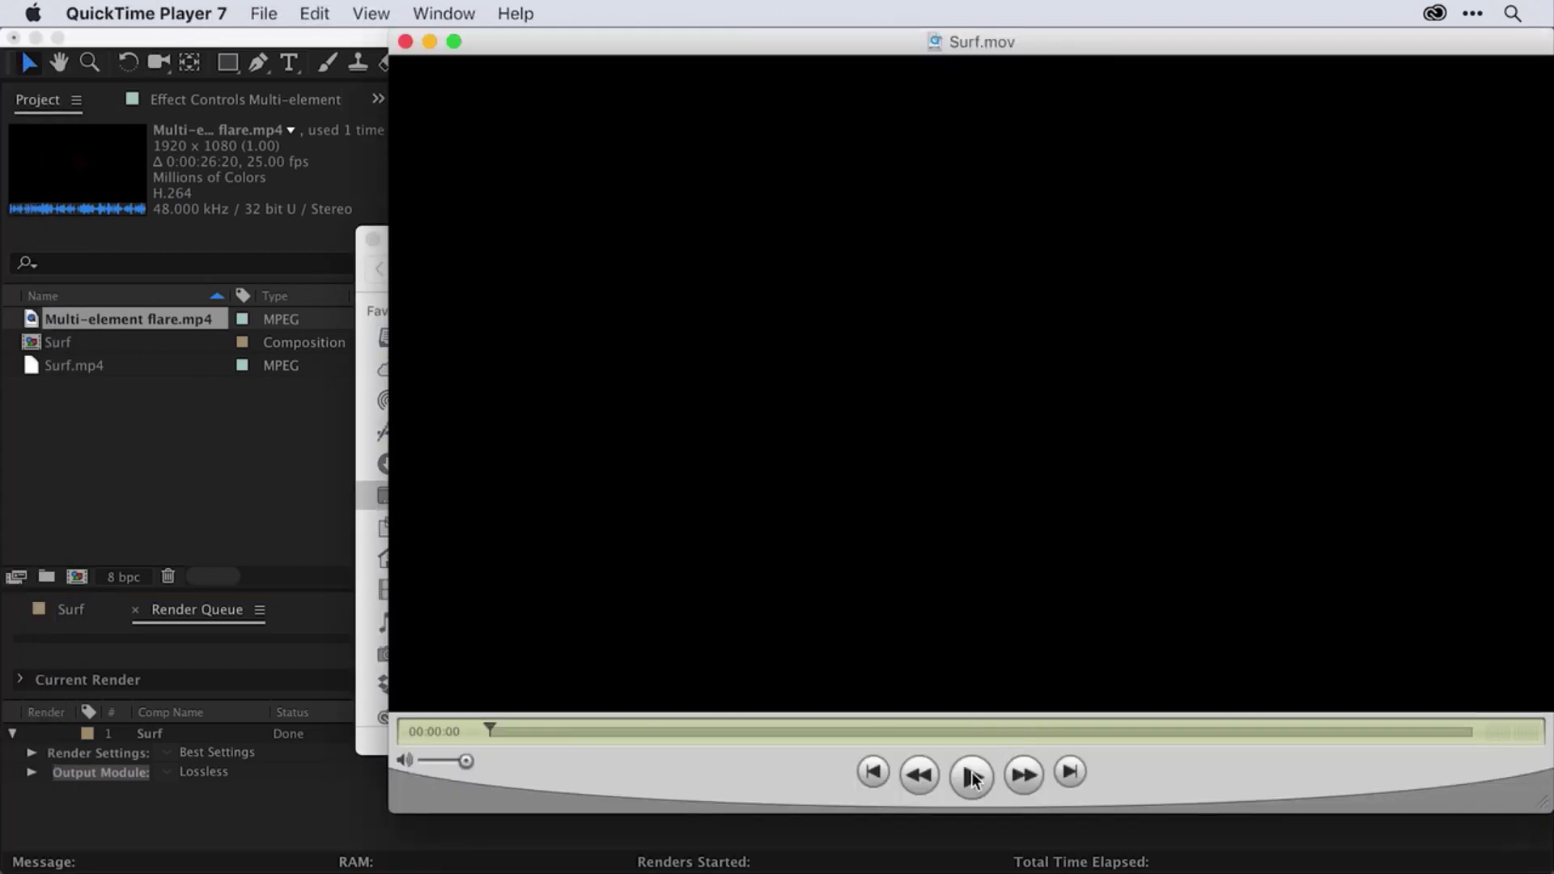
{"action": "left_click", "coordinate": [971, 774]}
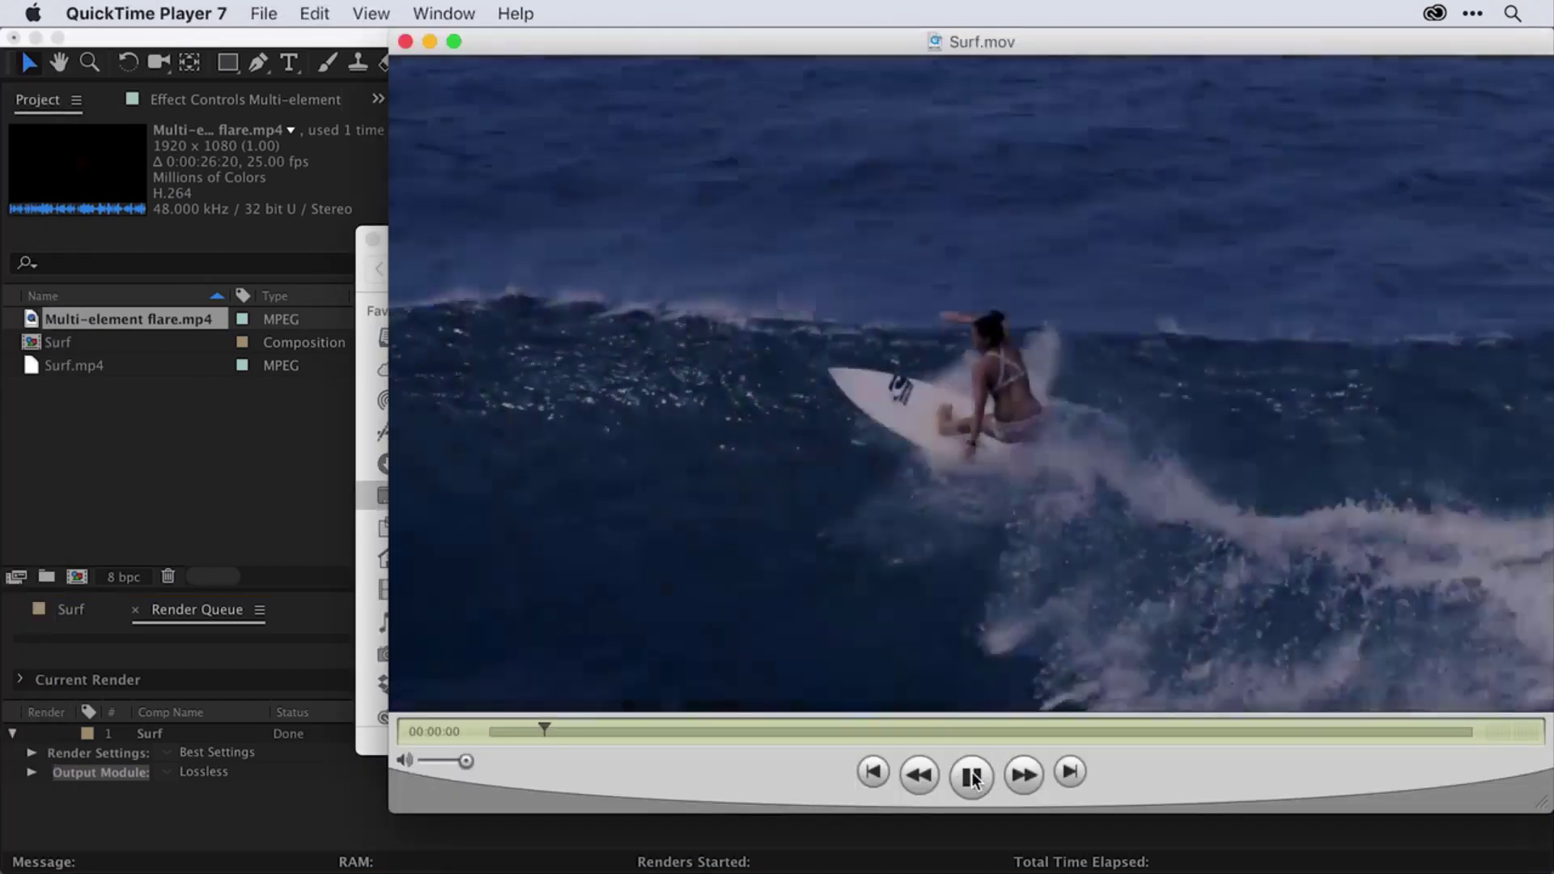